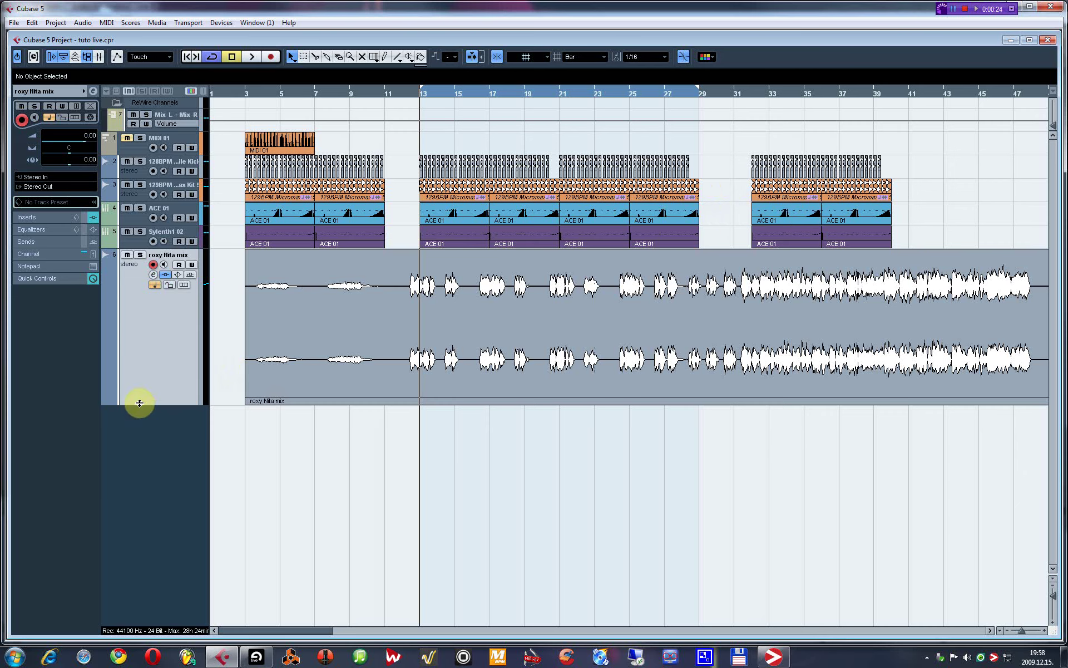
Reduce the height of the roxy Nita mix track and add one Sylenth1 instrument track below it
left_click_drag(145, 332, 145, 304)
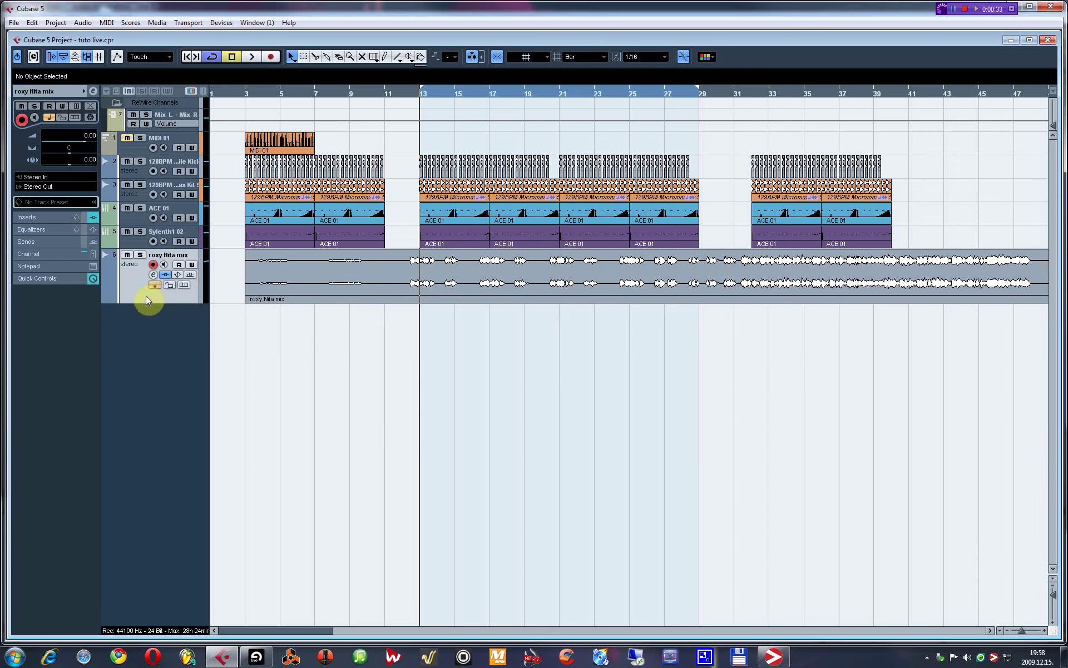
right_click(146, 321)
left_click(164, 341)
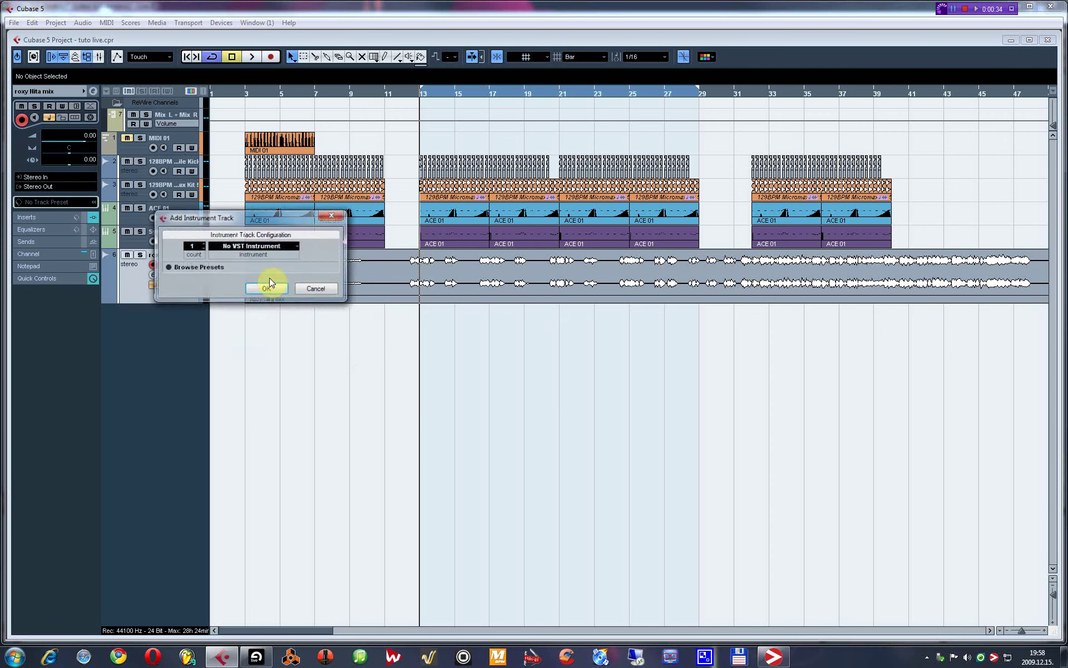
left_click(251, 247)
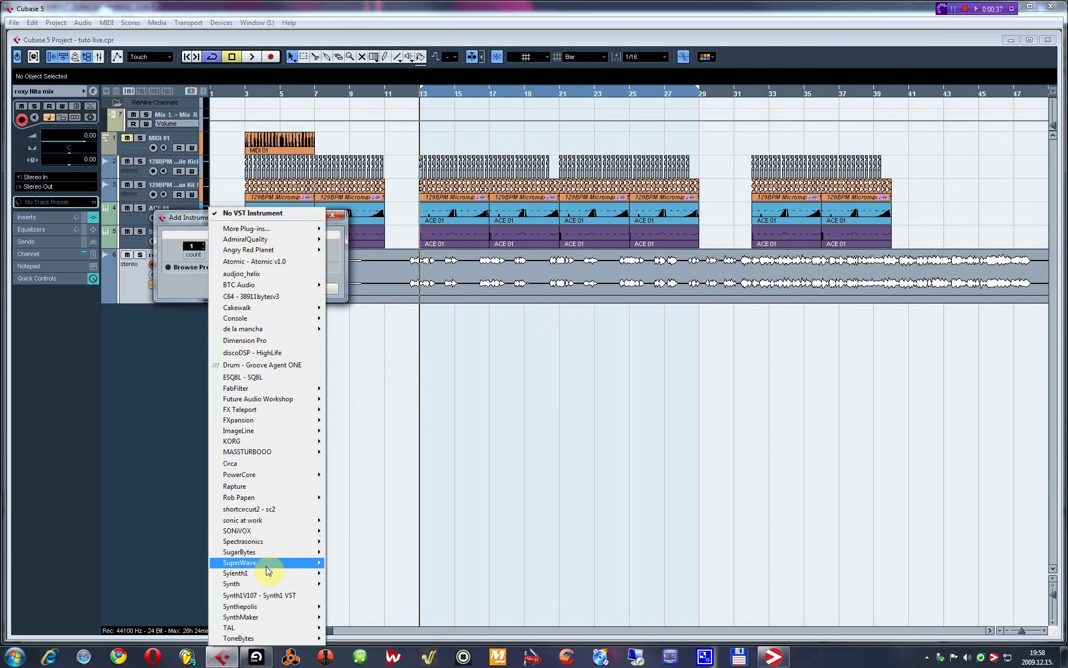
mouse_move(268, 577)
left_click(342, 576)
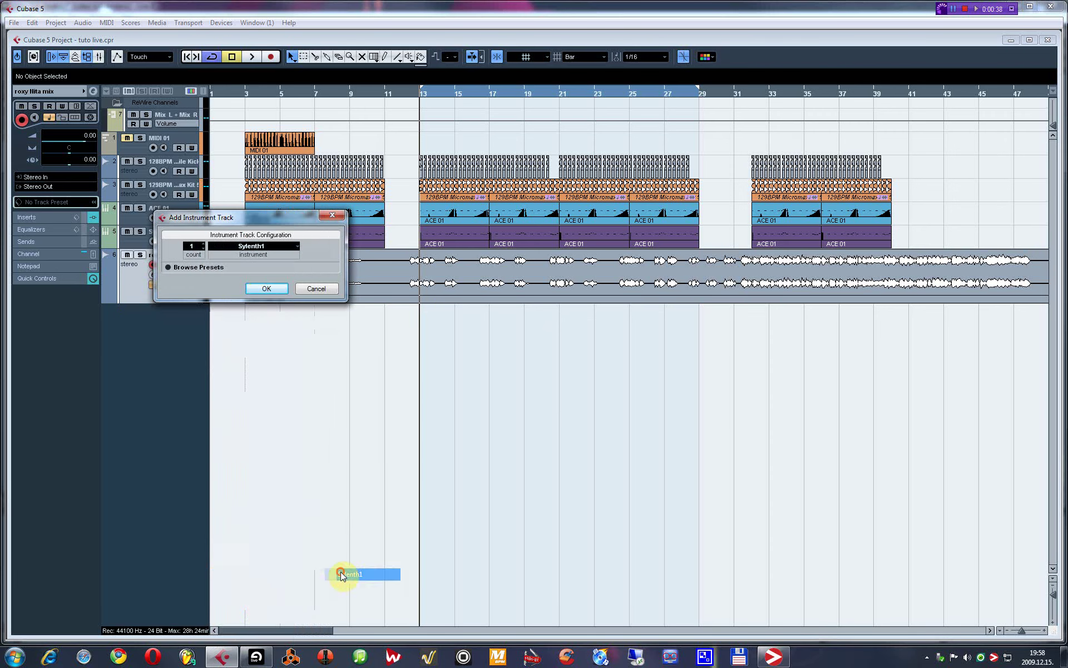
left_click(270, 288)
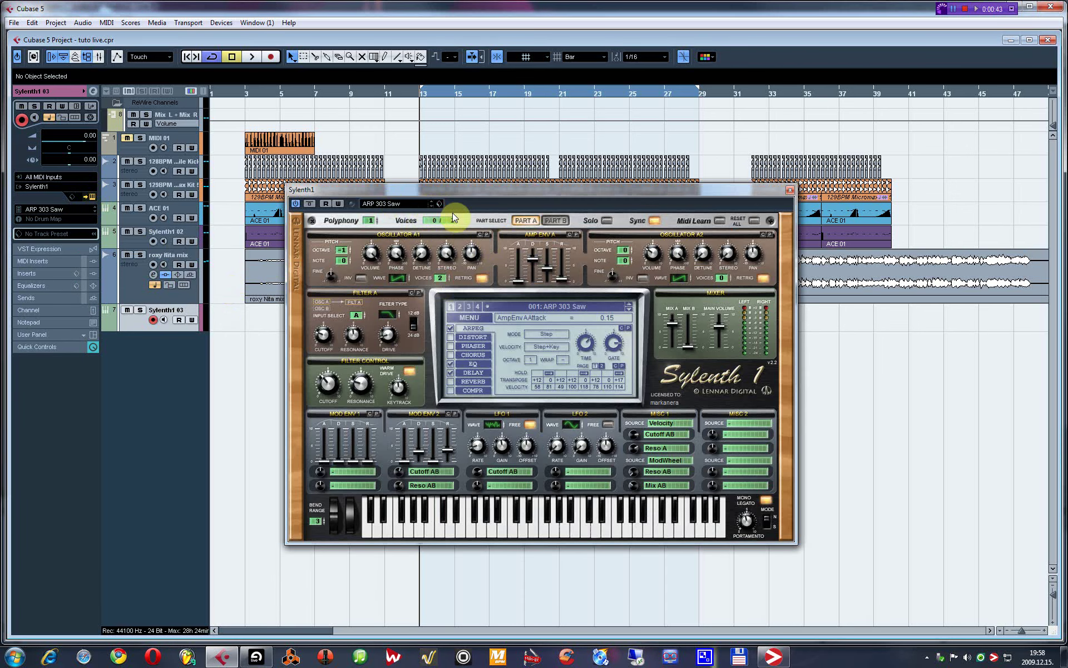
Import the Adam Van Baker Sylenth1 Soundset Part 2 bank into the new Sylenth1 from C:\Program Files\Steinberg\VstPlugins\Sylenth1
left_click(439, 203)
left_click(468, 245)
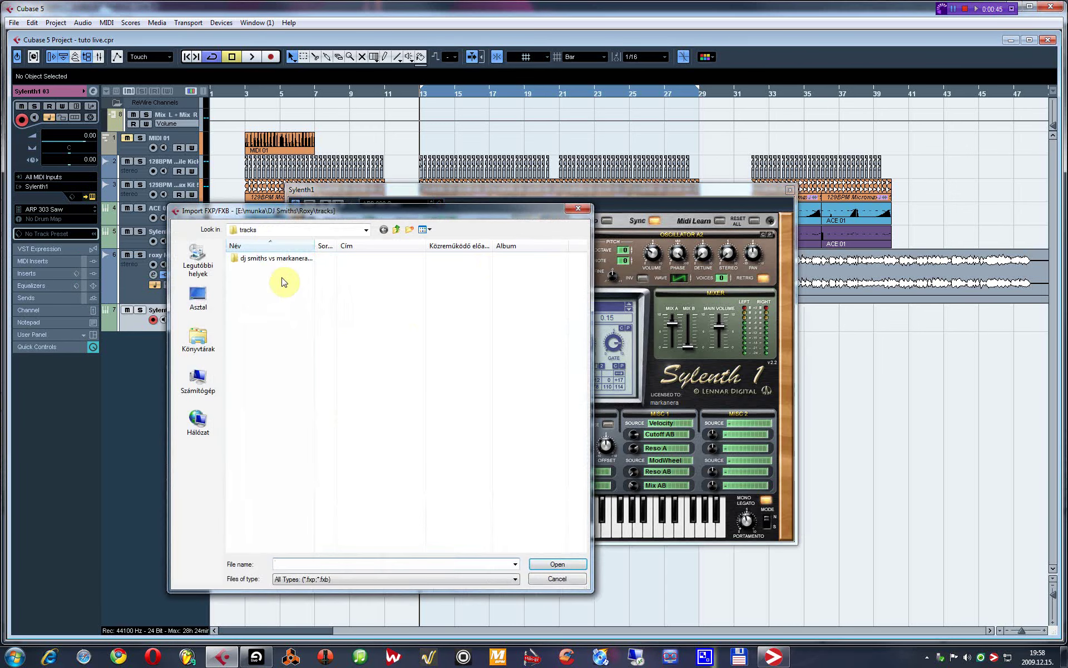
left_click(268, 229)
left_click(277, 313)
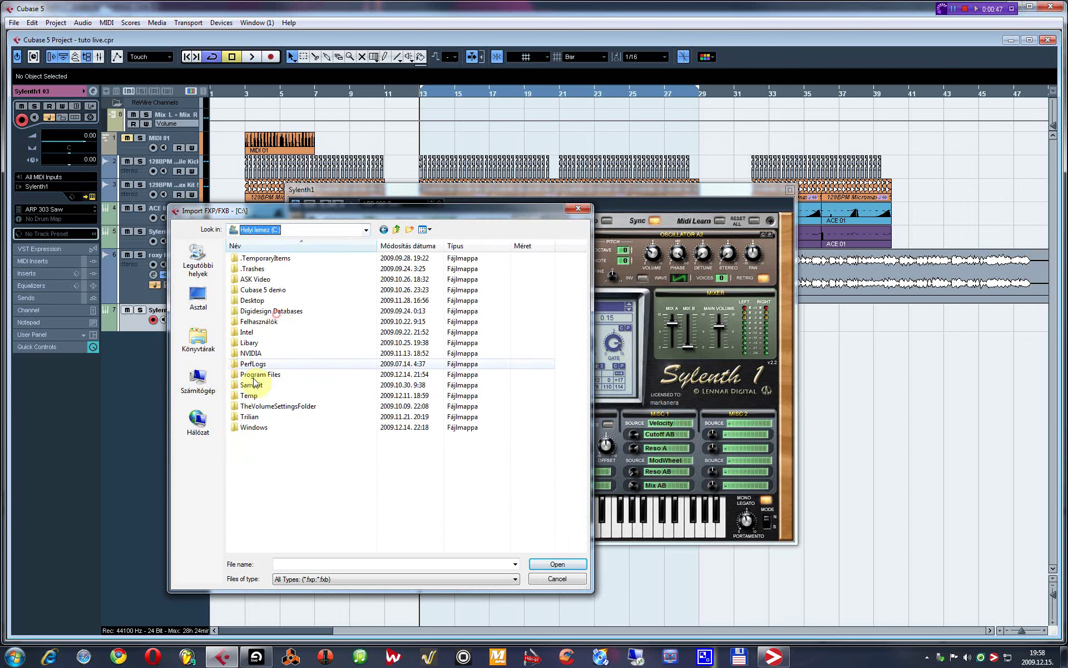
double_click(269, 373)
scroll(305, 405, "down", 10)
scroll(305, 406, "down", 10)
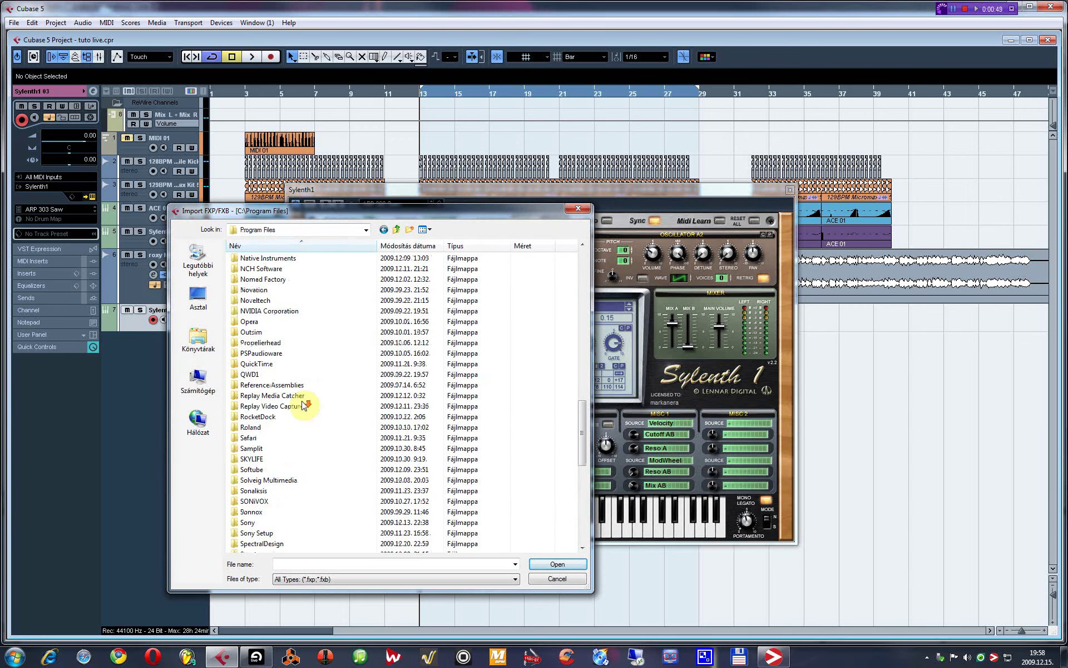
scroll(257, 526, "down", 3)
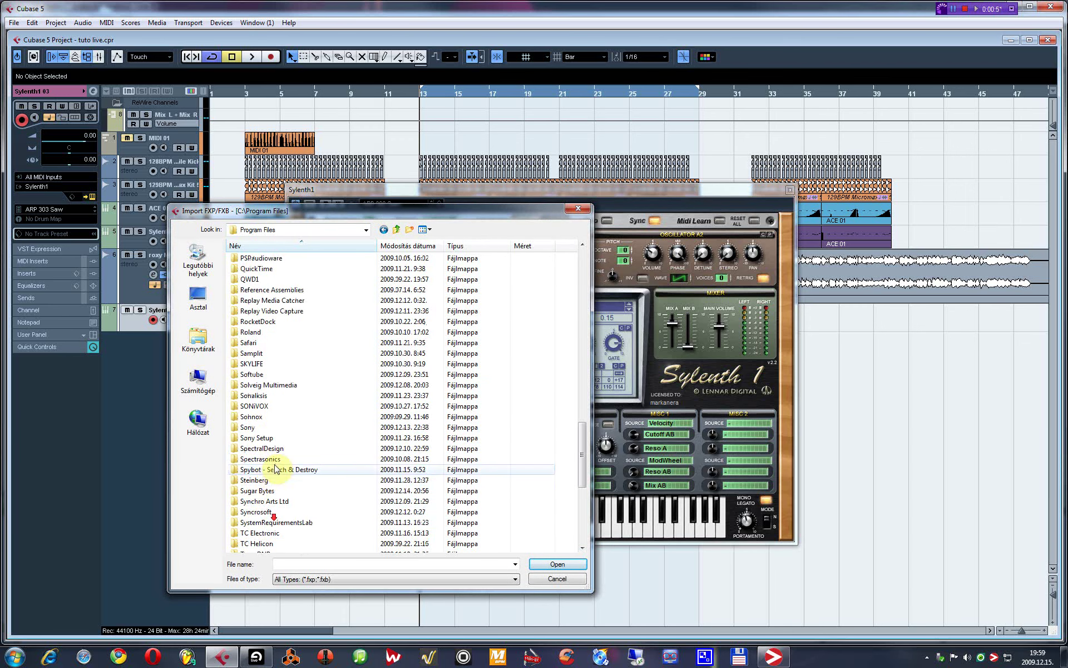
double_click(263, 482)
double_click(255, 290)
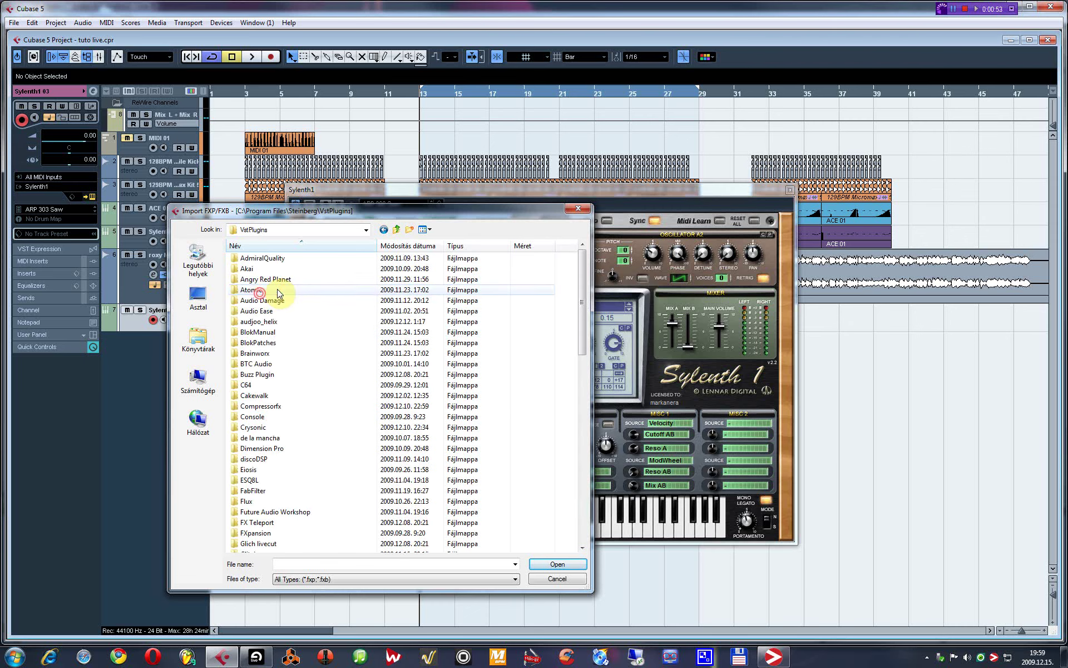
scroll(275, 339, "down", 10)
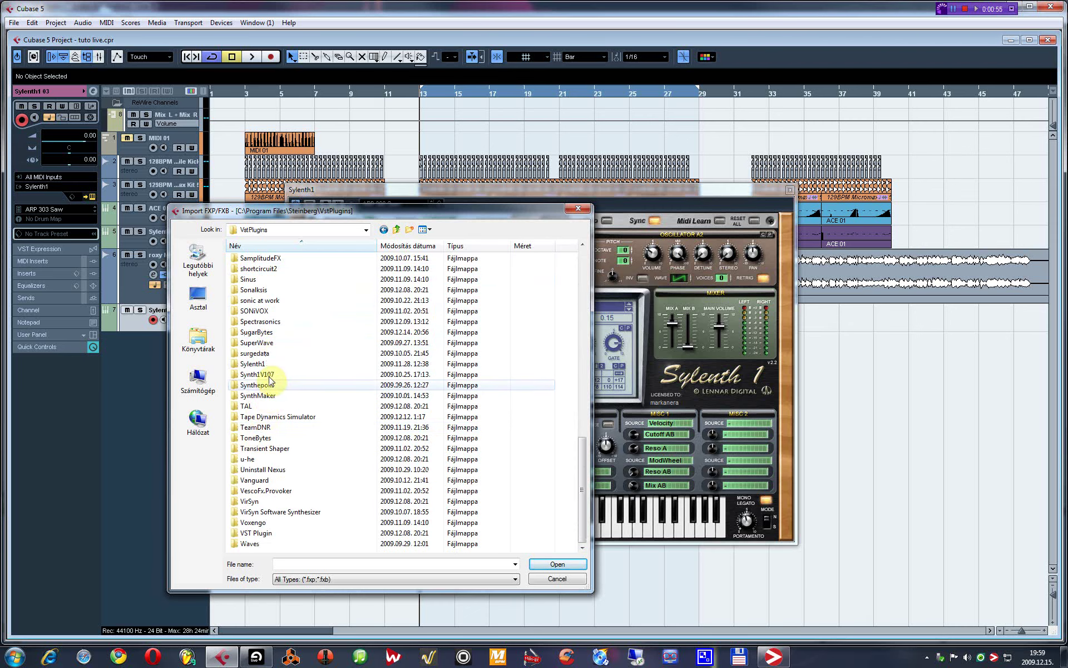
double_click(255, 364)
double_click(323, 290)
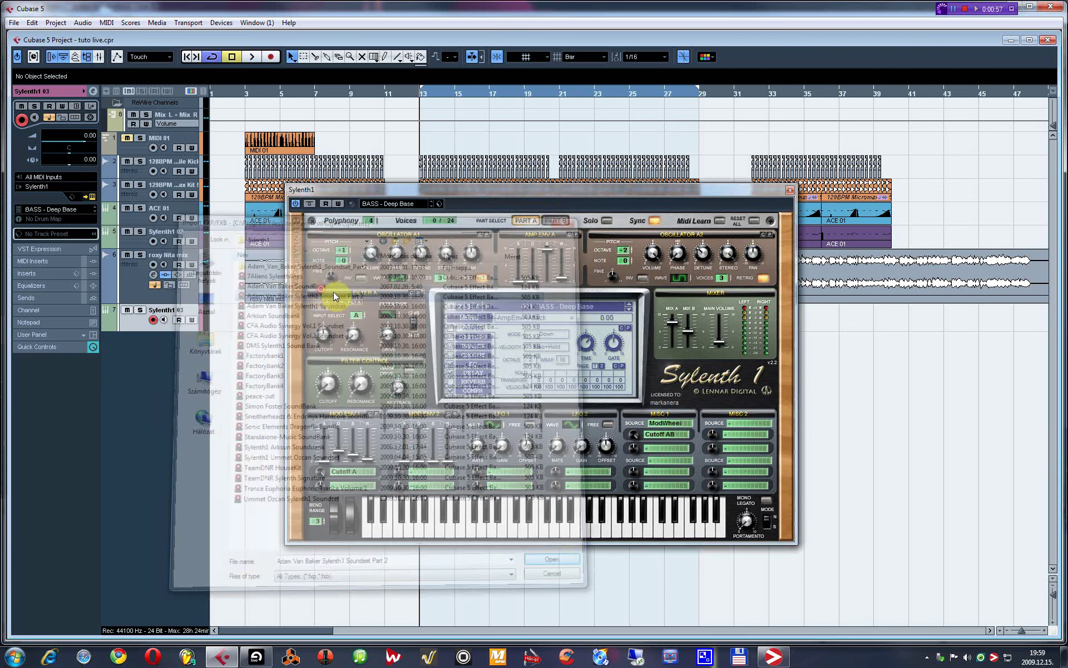
Advance through the loaded Sylenth1 presets to LEAD - Let Go and close the instrument window
left_click(630, 307)
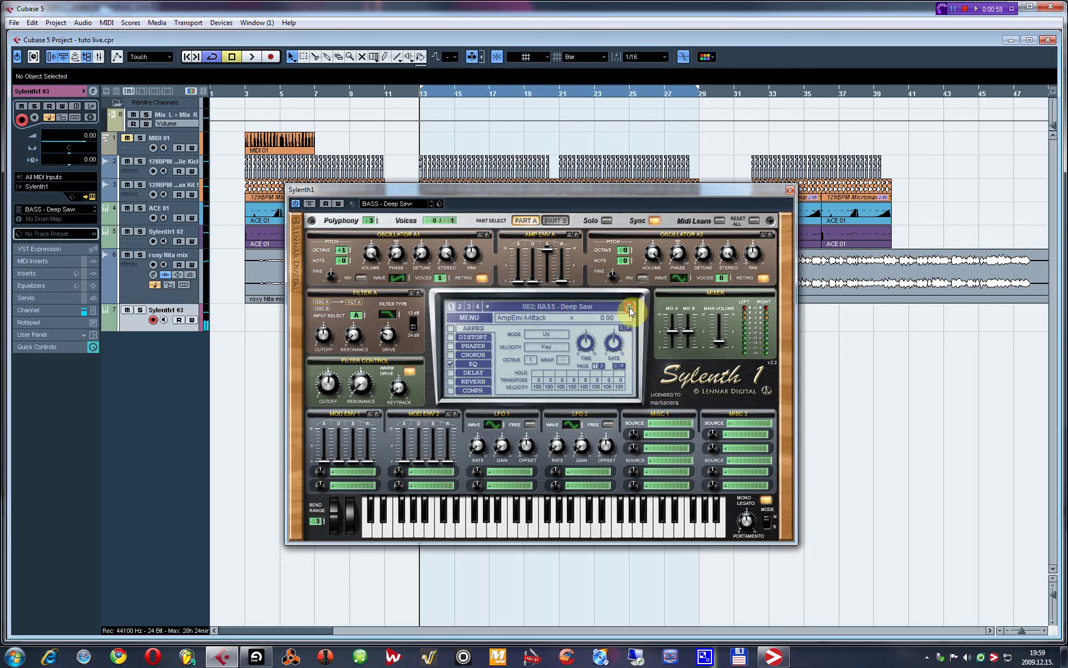
left_click(629, 308)
left_click(629, 308)
left_click(630, 308)
left_click(629, 308)
left_click(629, 308)
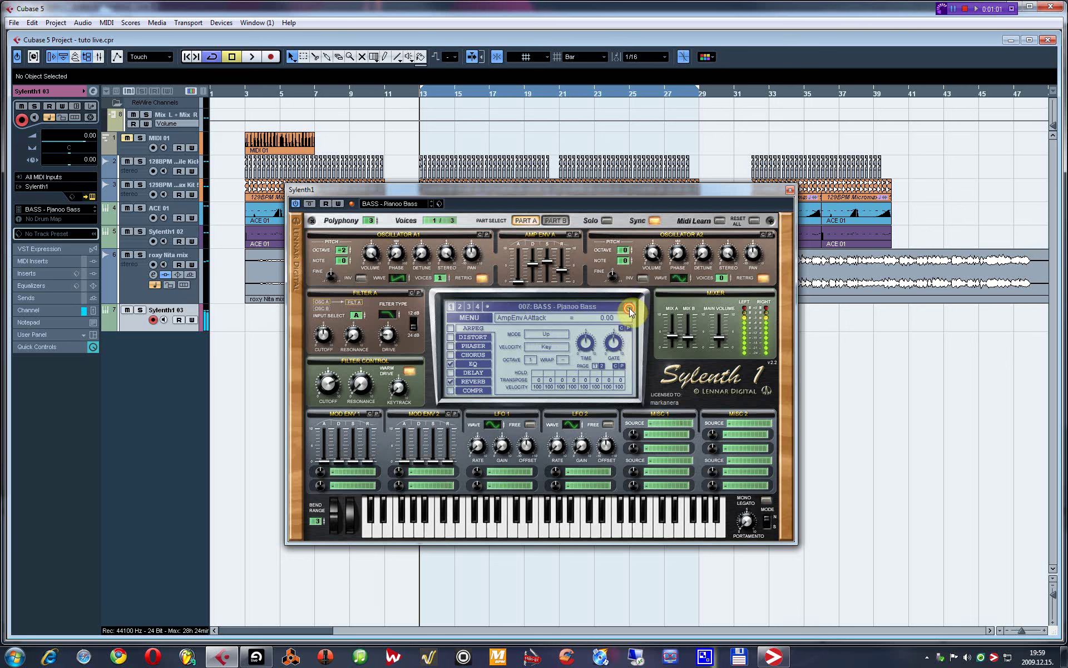
left_click(629, 308)
left_click(629, 309)
left_click(629, 309)
left_click(629, 308)
left_click(629, 309)
left_click(630, 308)
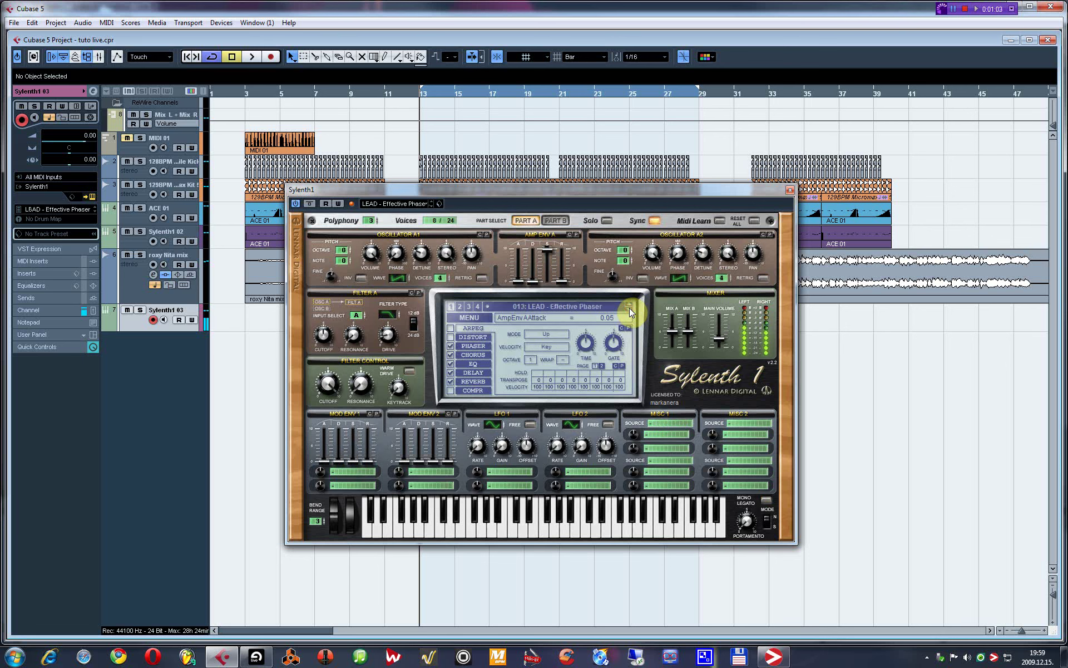
left_click(629, 308)
left_click(629, 308)
left_click(629, 308)
left_click(629, 304)
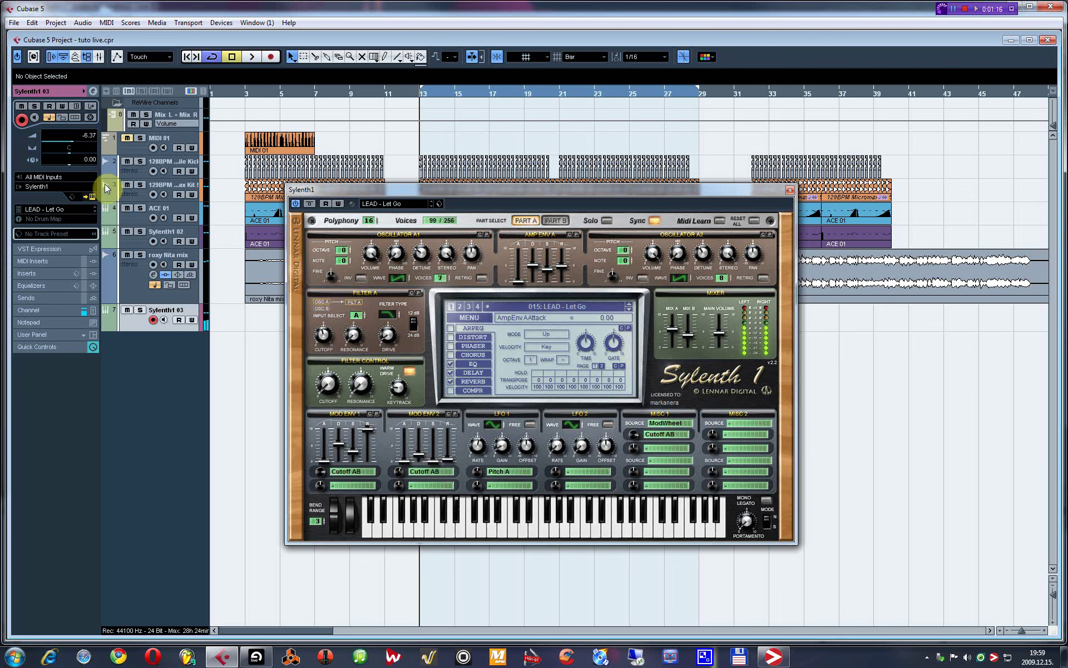
left_click(790, 189)
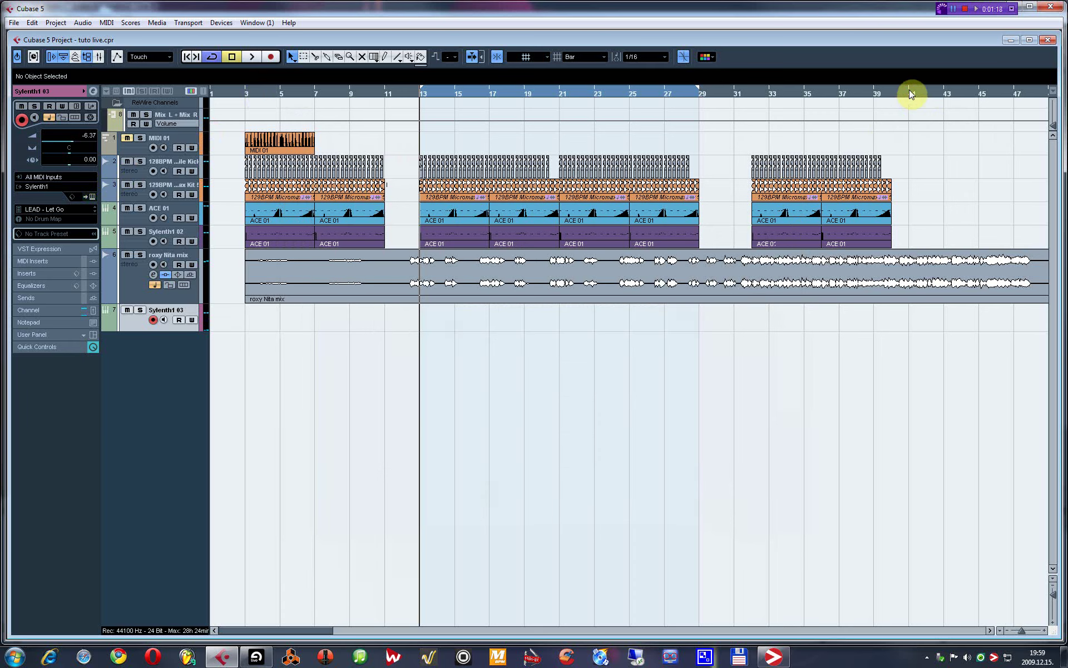
Set the cycle range to bars 29–41 and play the passage from bar 29
left_click(908, 91, "alt")
left_click(702, 93, "ctrl")
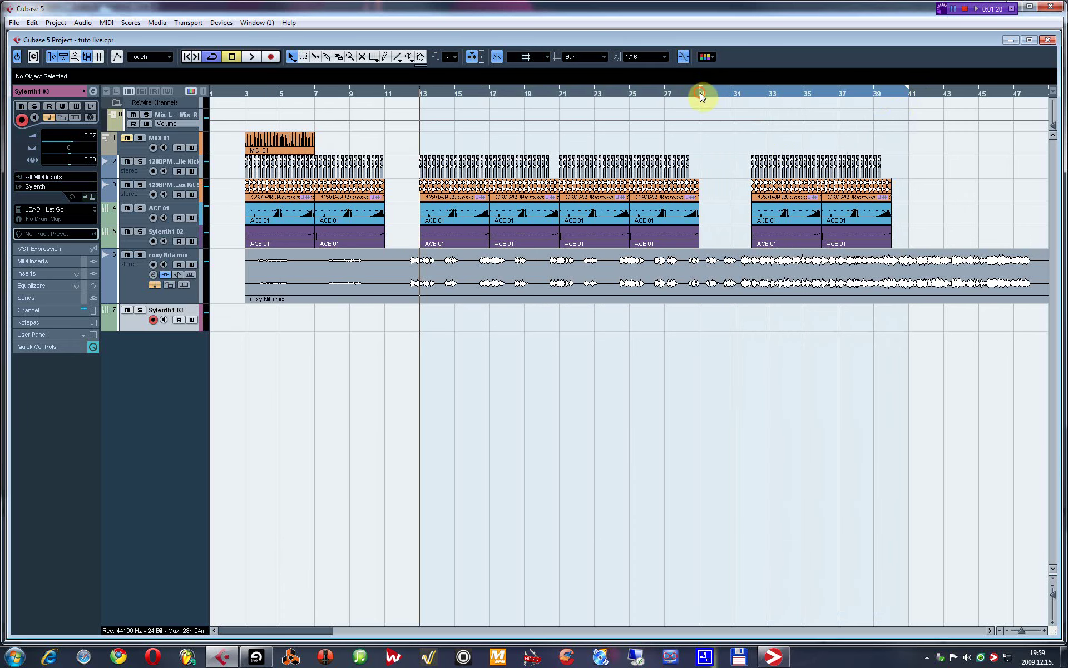
key("space")
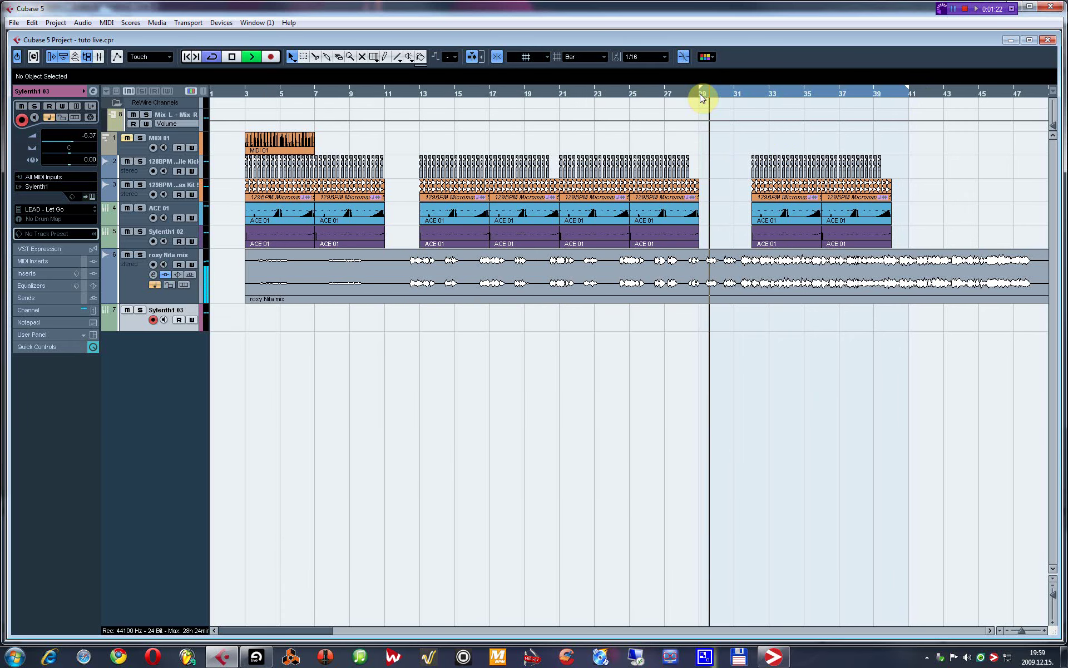
key("g")
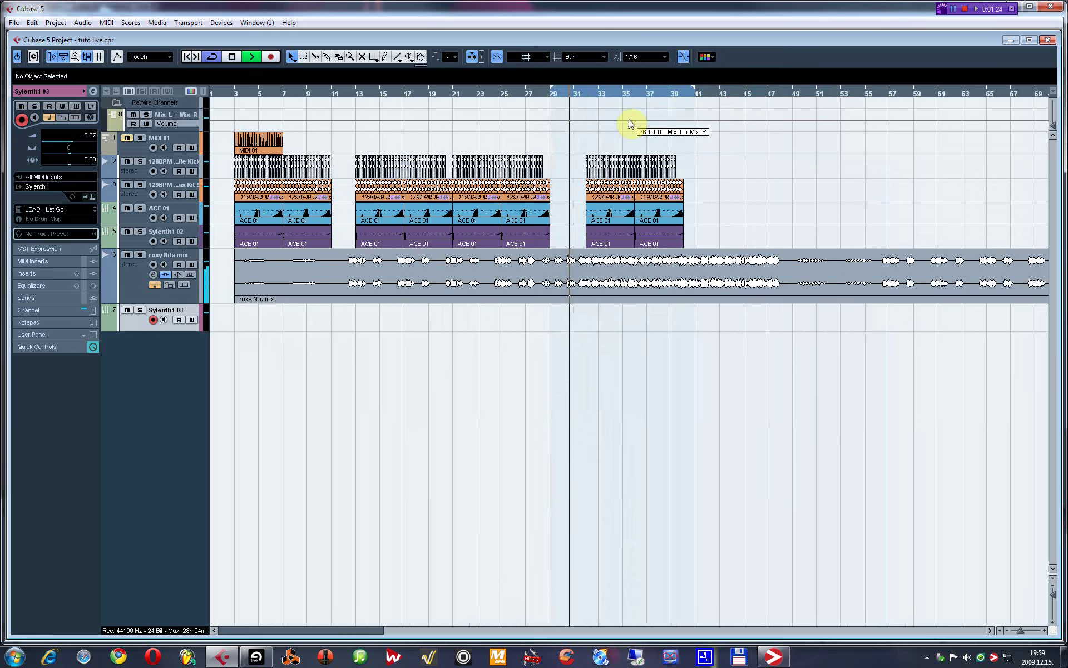
key("h")
key("space")
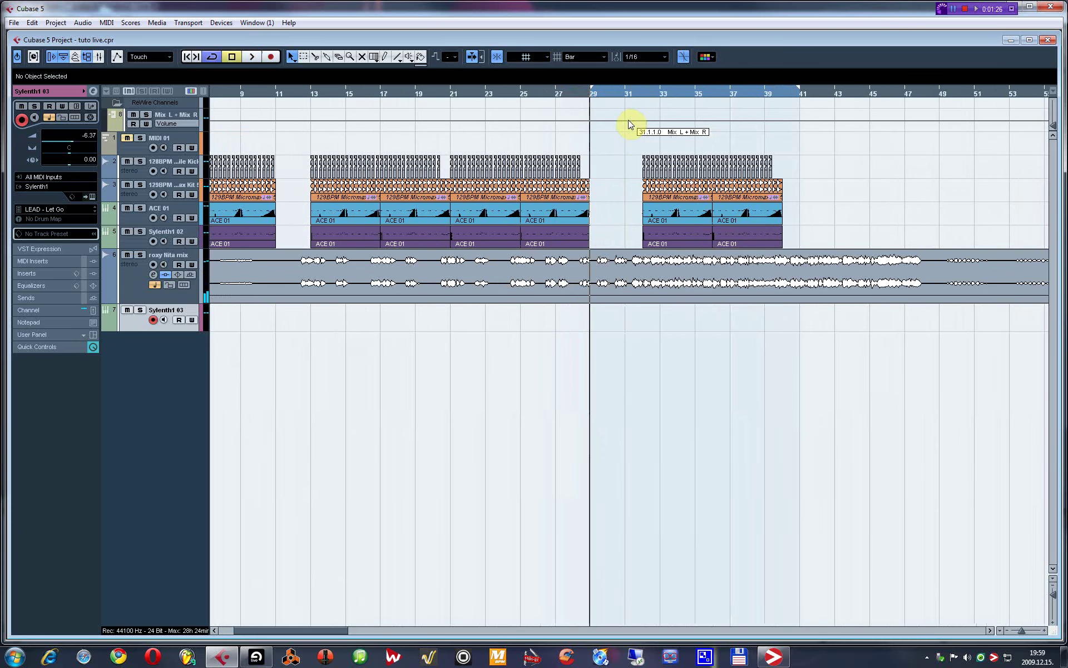
Delete the drum, ACE 01 and Sylenth1 02 clips between bars 32 and 40, and play the transition into bar 29
left_click_drag(627, 143, 796, 243)
key("Delete")
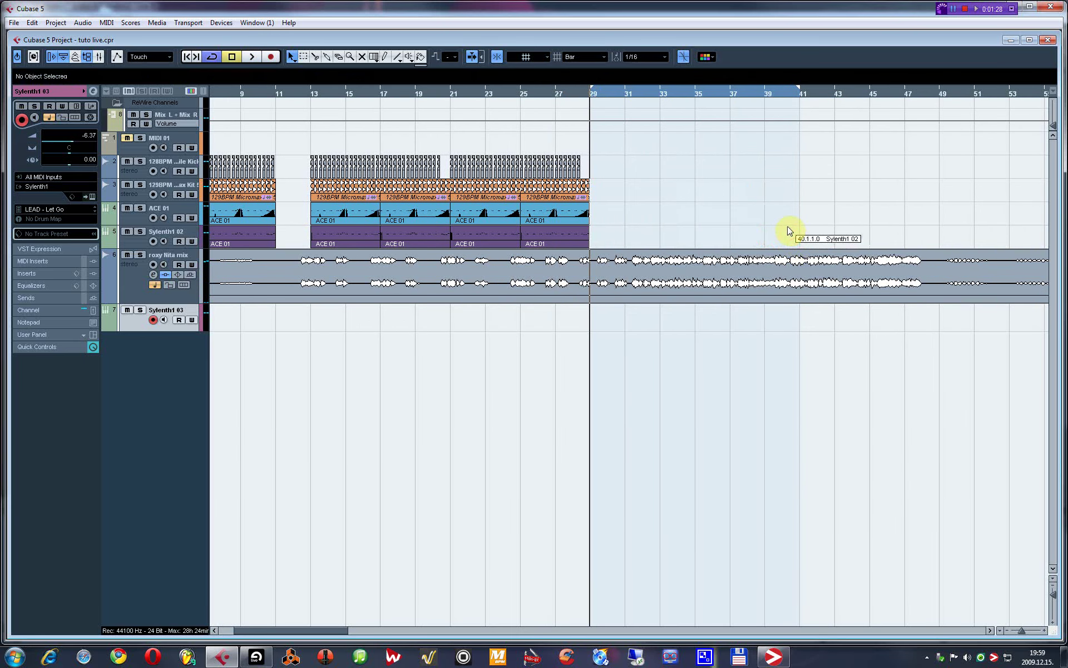
double_click(566, 94)
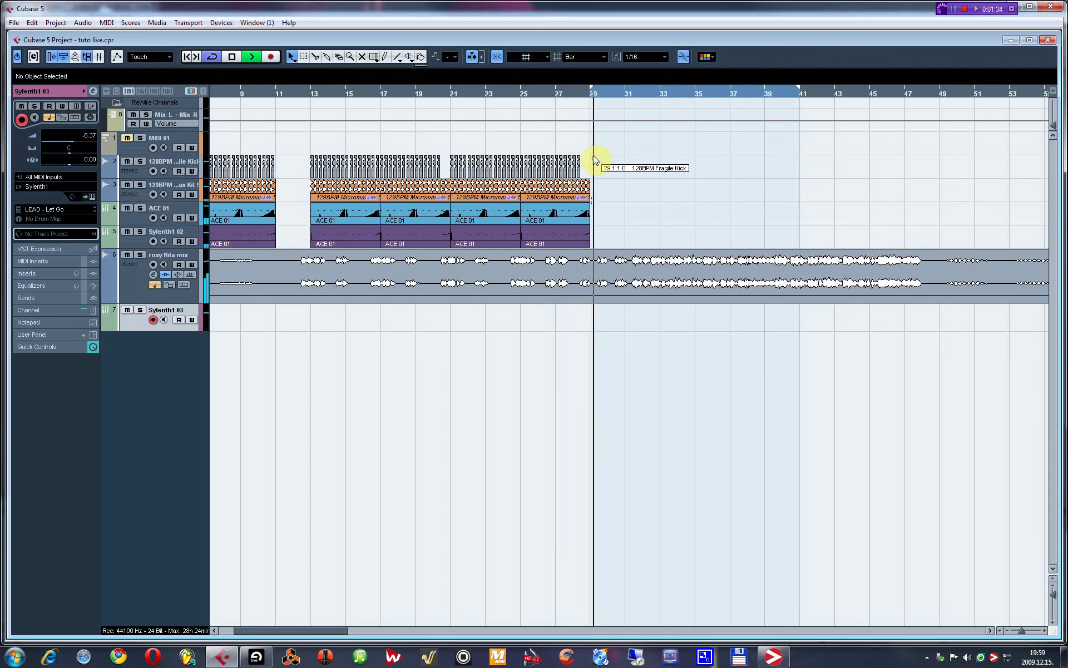
key("space")
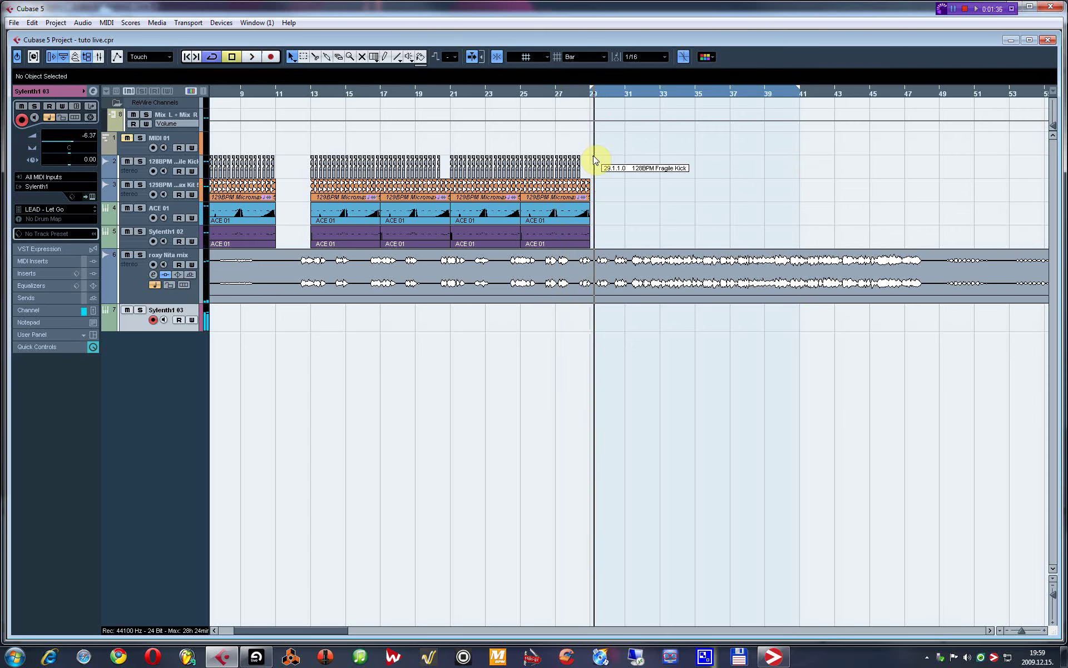
Set the cycle range to bars 29–31 and play the vocal loop
left_click_drag(594, 93, 626, 91)
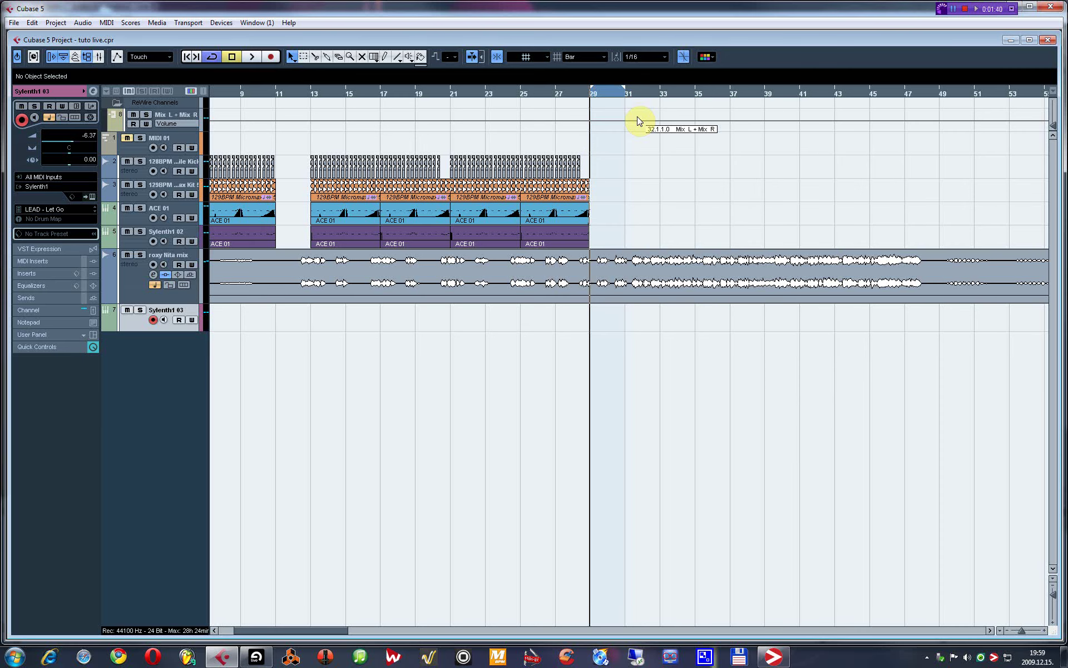
key("space")
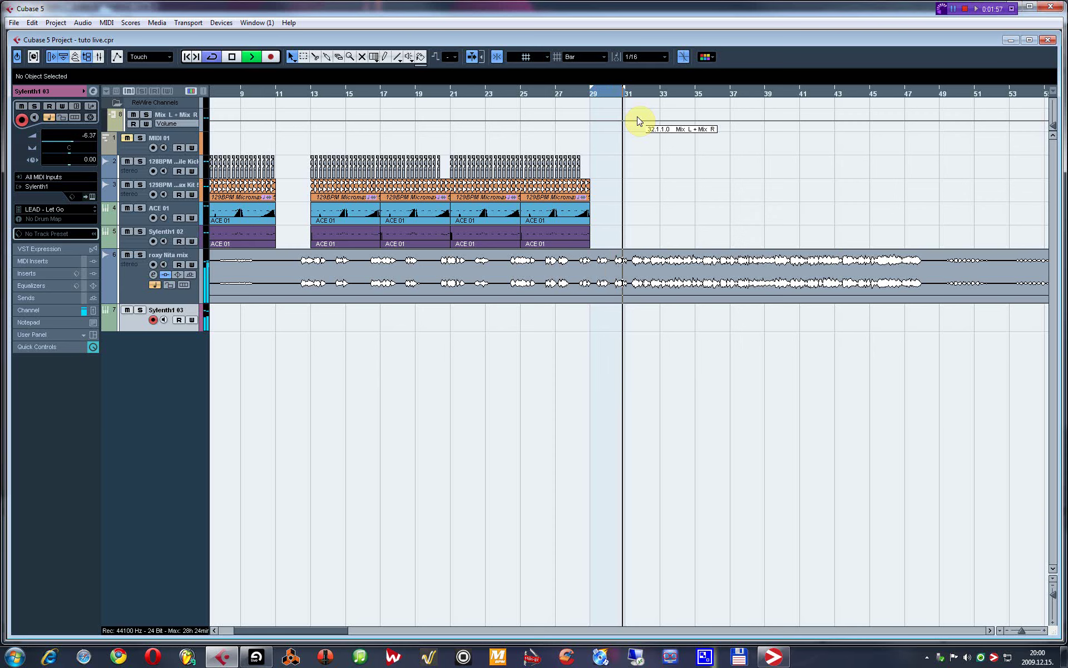
key("space")
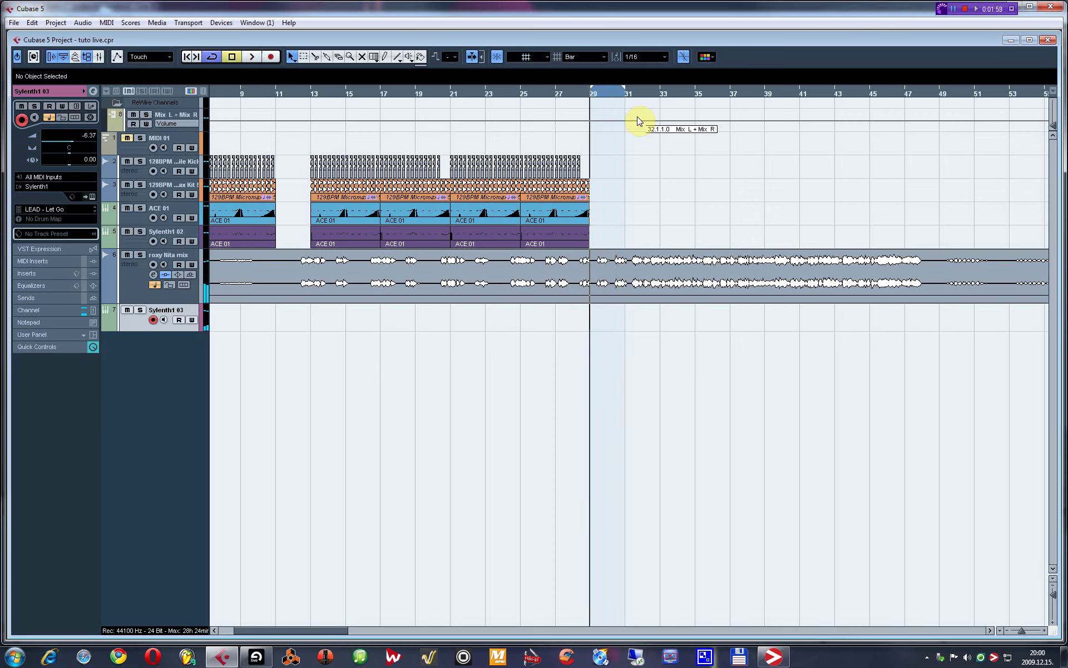
Split off the vocal's bars 29–31, moving the remainder to bar 42, and duplicate the two-bar section three times
left_click_drag(633, 282, 840, 280)
left_click(609, 284)
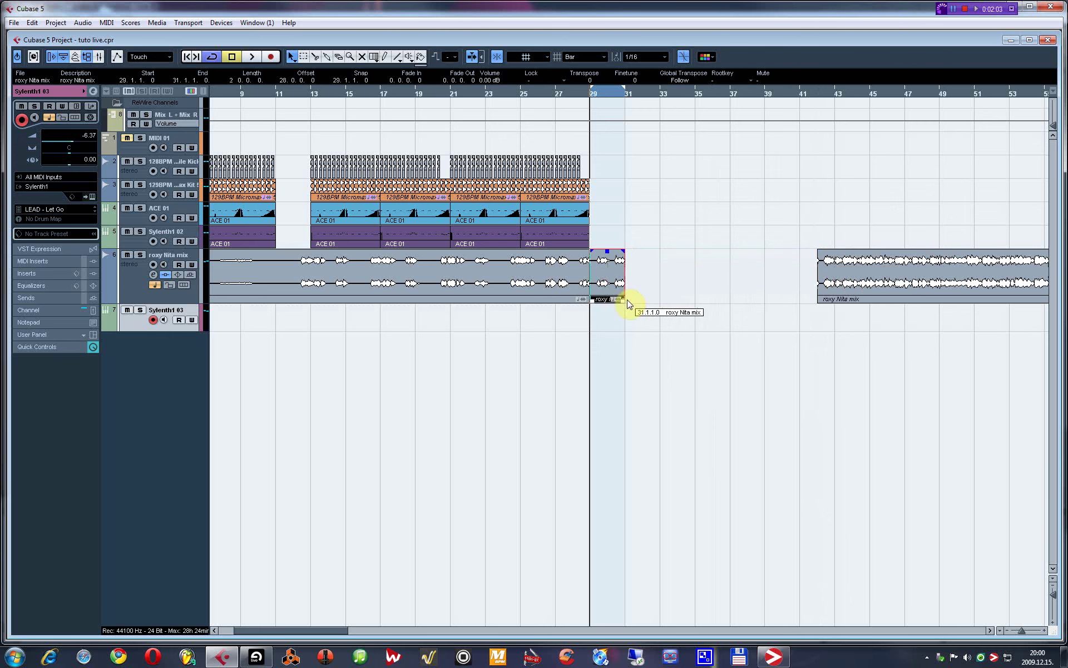
key("ctrl+d")
key("ctrl+d")
key("ctrl+d")
Extend the cycle range to bar 37 and record a lead part on the Sylenth1 03 track across bars 29–37
left_click(731, 90, "alt")
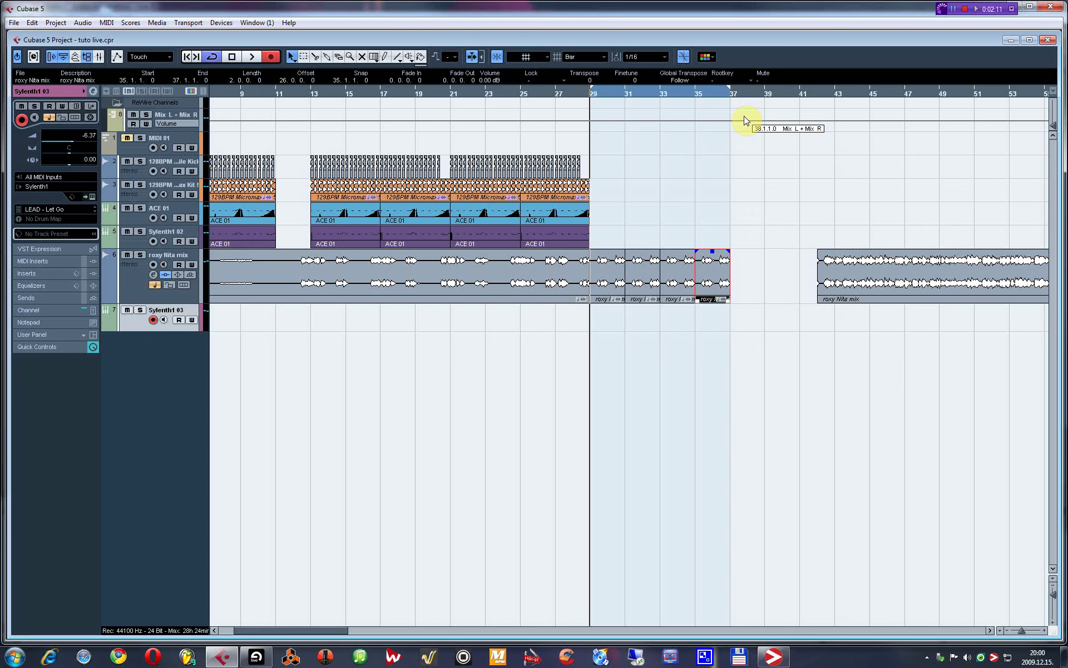
key("KP_Multiply")
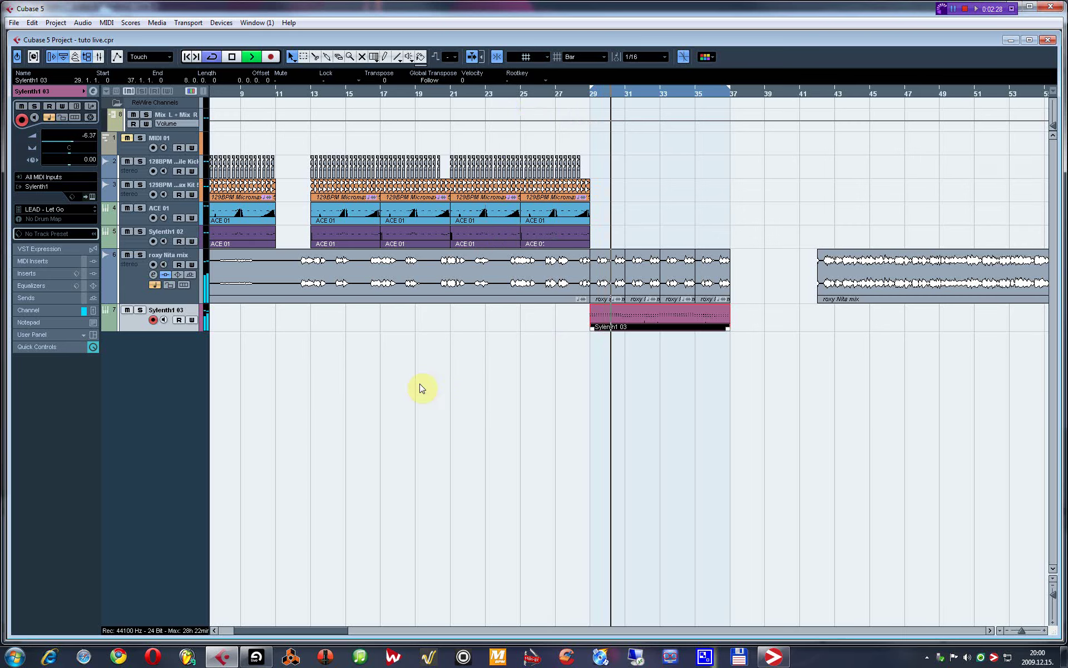
Open the mixer and give the Sylenth1 03 channel the Compressor and L2 inserts
key("F3")
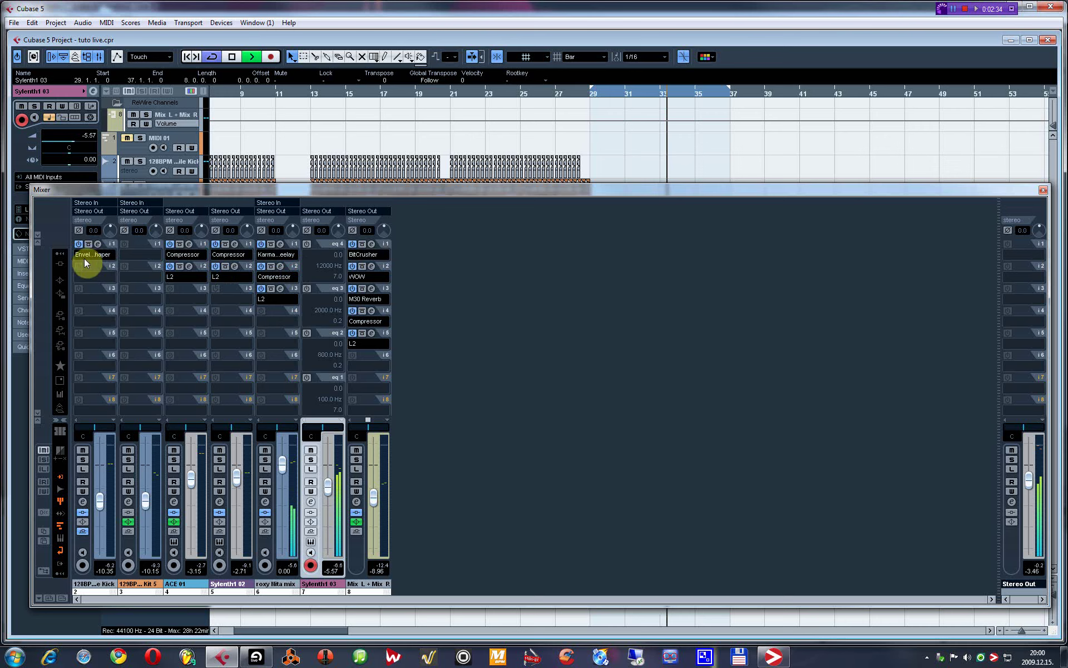
left_click(60, 267)
mouse_move(307, 268)
left_mouse_down()
mouse_move(341, 250)
mouse_move(329, 267)
left_mouse_up()
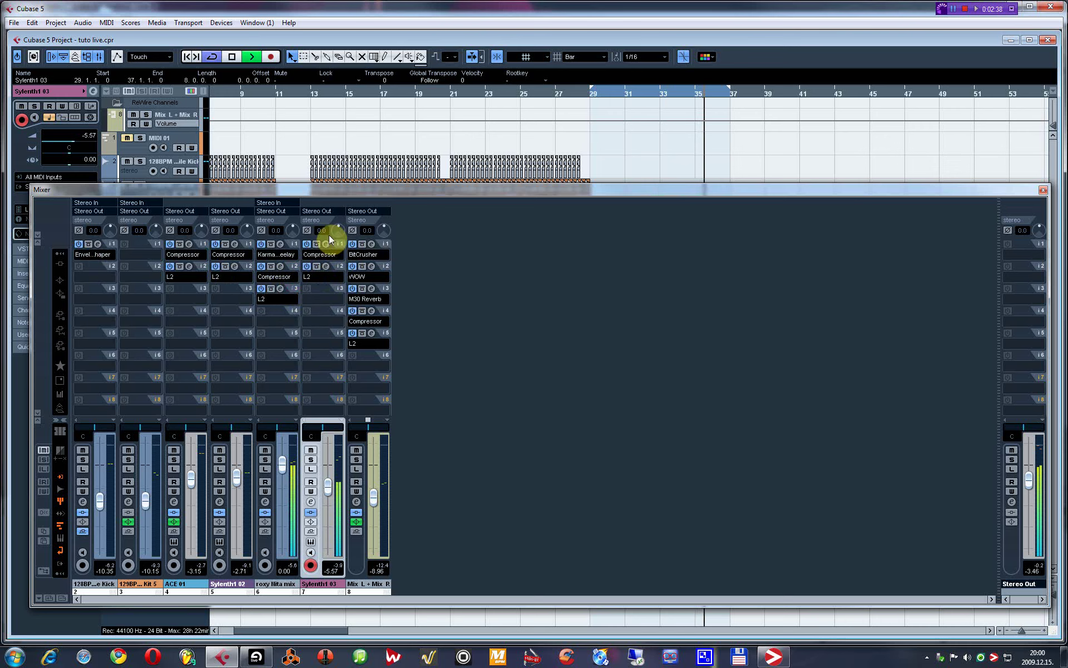
Route the kick channel's fifth send to the Sylenth1 03: Ins. 1 - Compressor side-chain and activate that send
left_click(61, 266)
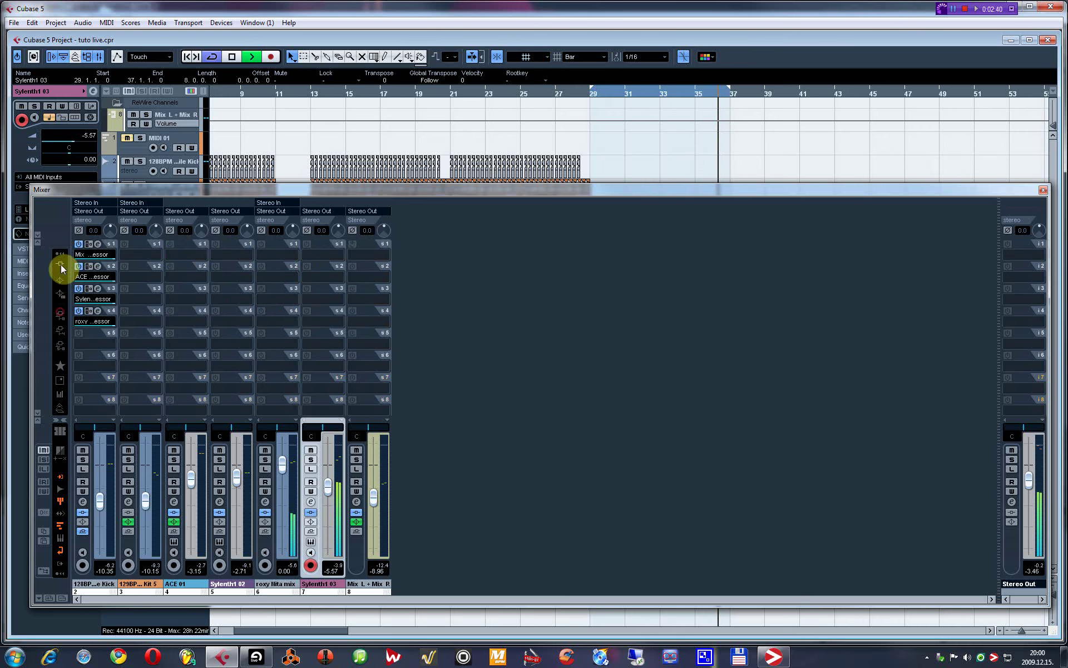
left_click(92, 345)
mouse_move(128, 384)
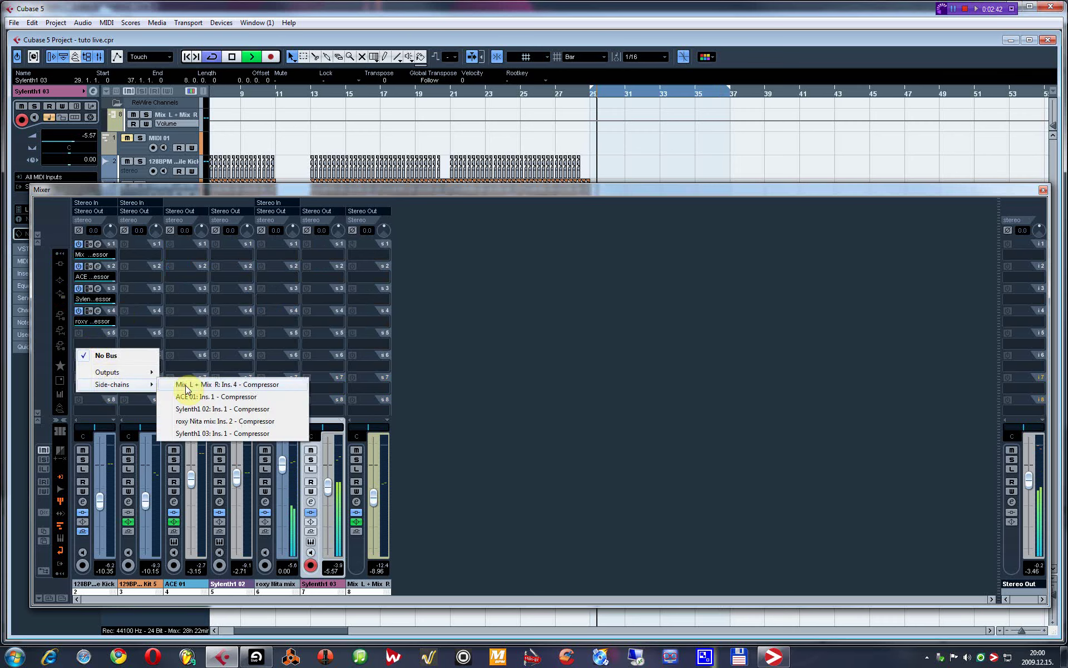
left_click(199, 434)
left_click(79, 333)
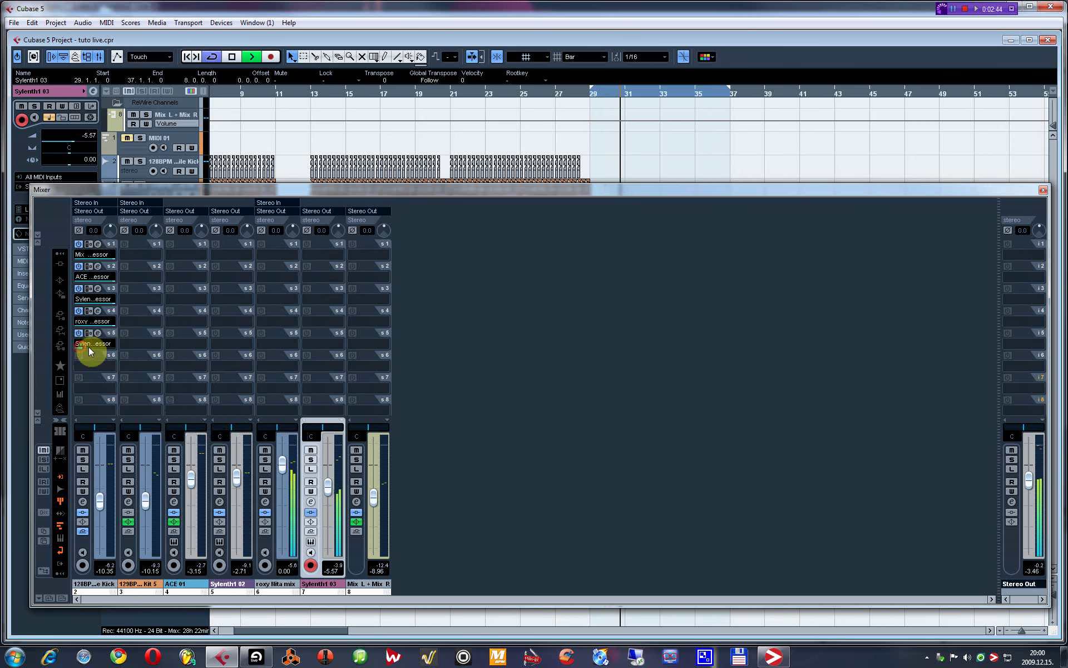
Return the mixer to the inserts view, close it, and move the remaining vocal event back to bar 37, directly after the looped section
left_click(61, 263)
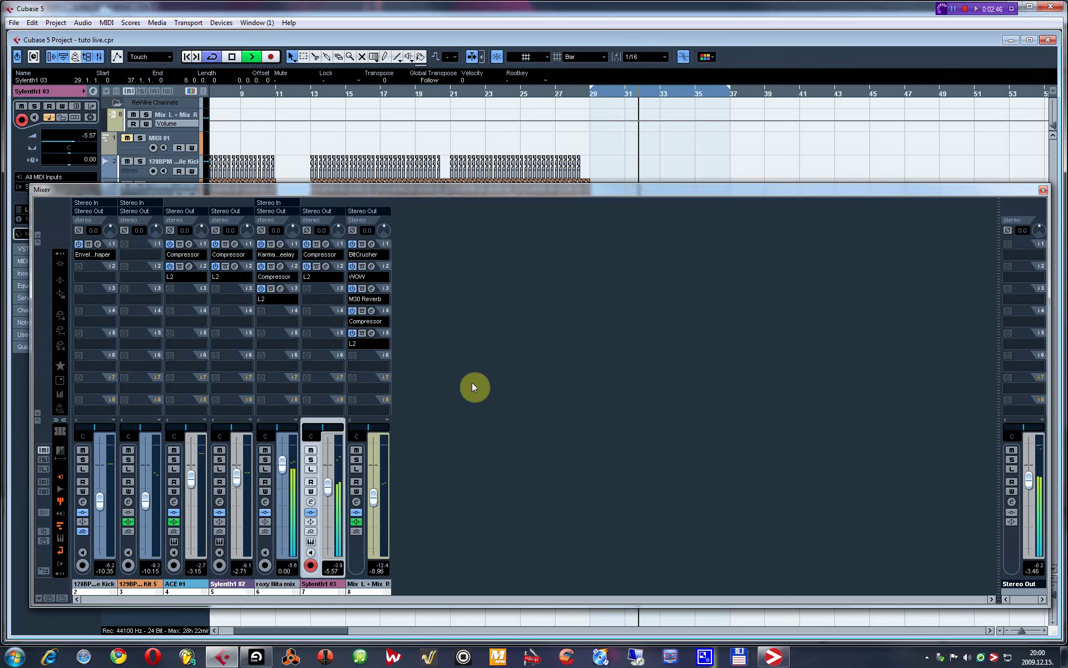
key("F3")
key("g")
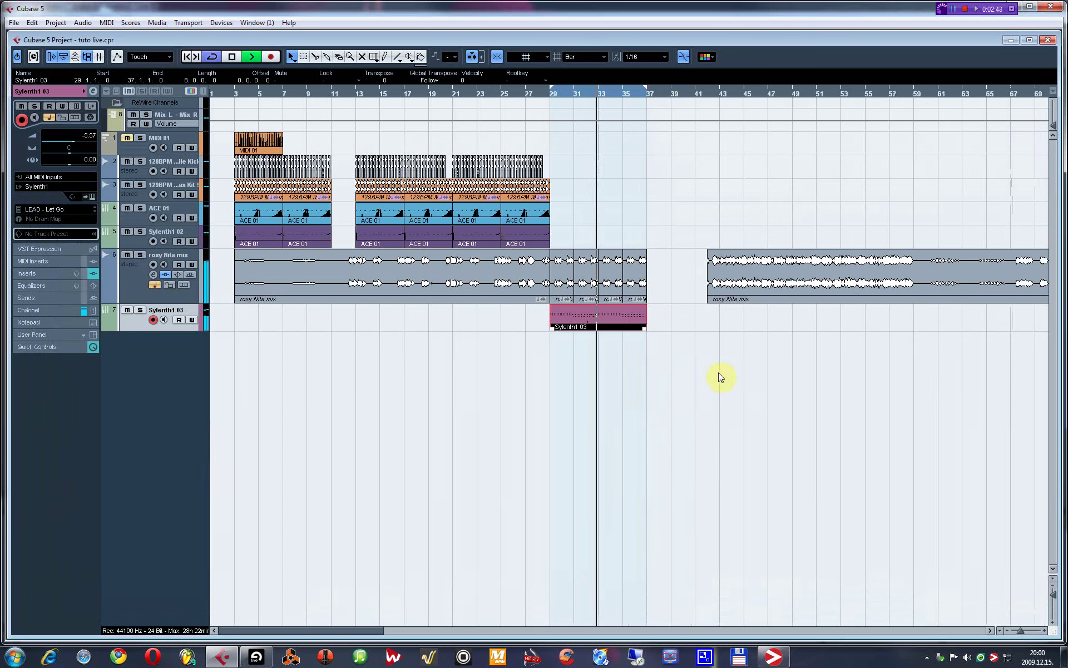
key("g")
left_click_drag(649, 291, 600, 290)
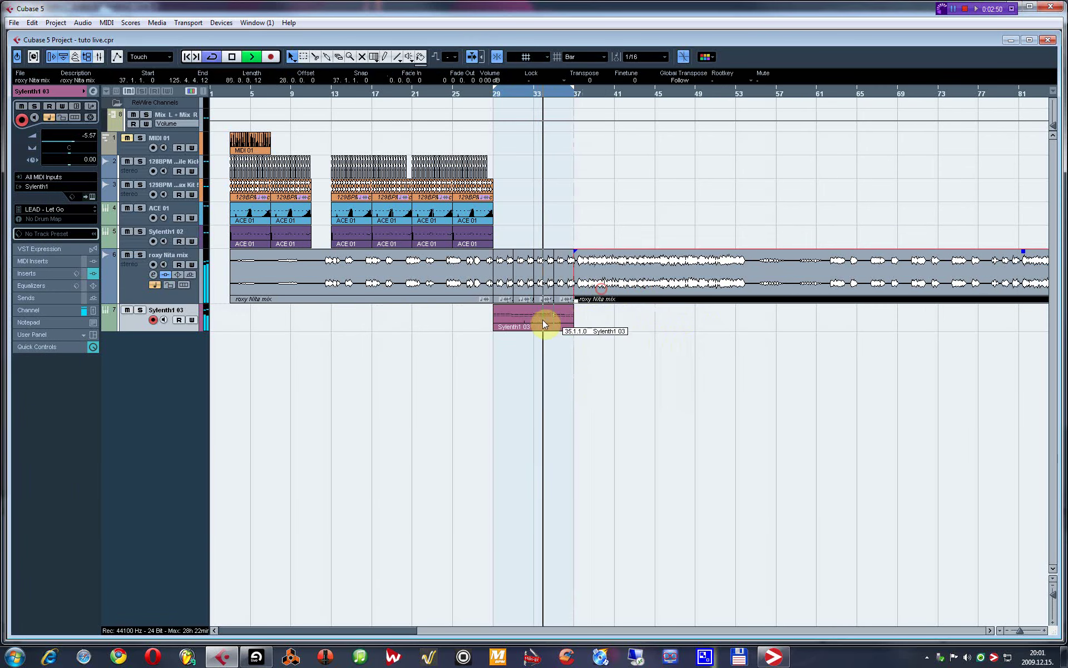
Duplicate the Sylenth1 03 lead part onto bars 37–45 and extend the cycle range to bar 45
left_click(544, 324)
key("ctrl+d")
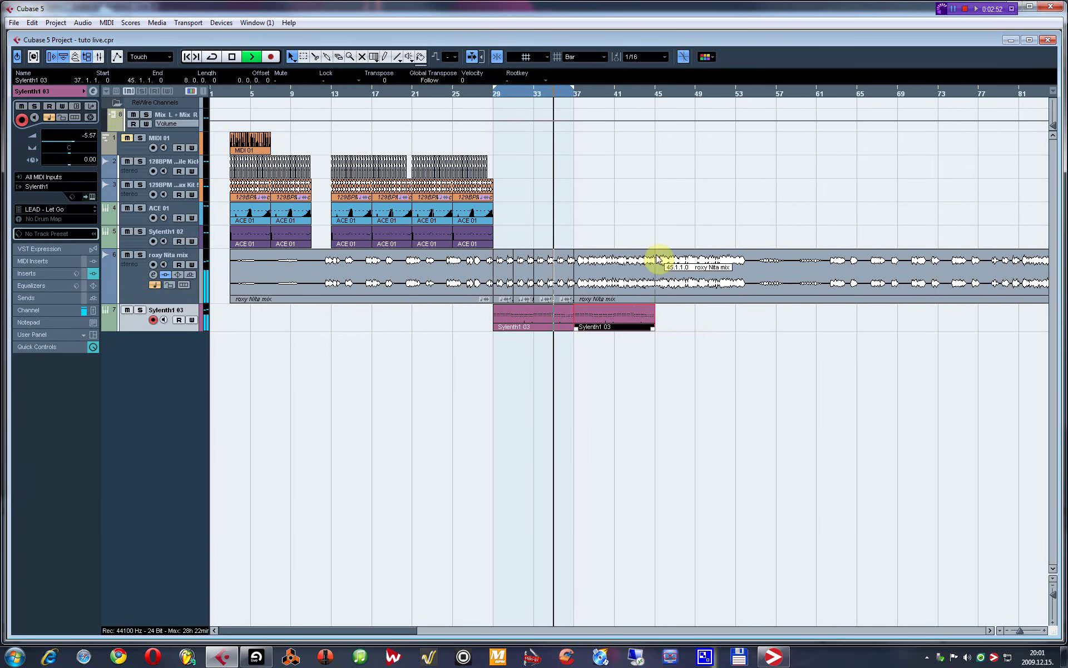
left_click(655, 93, "alt")
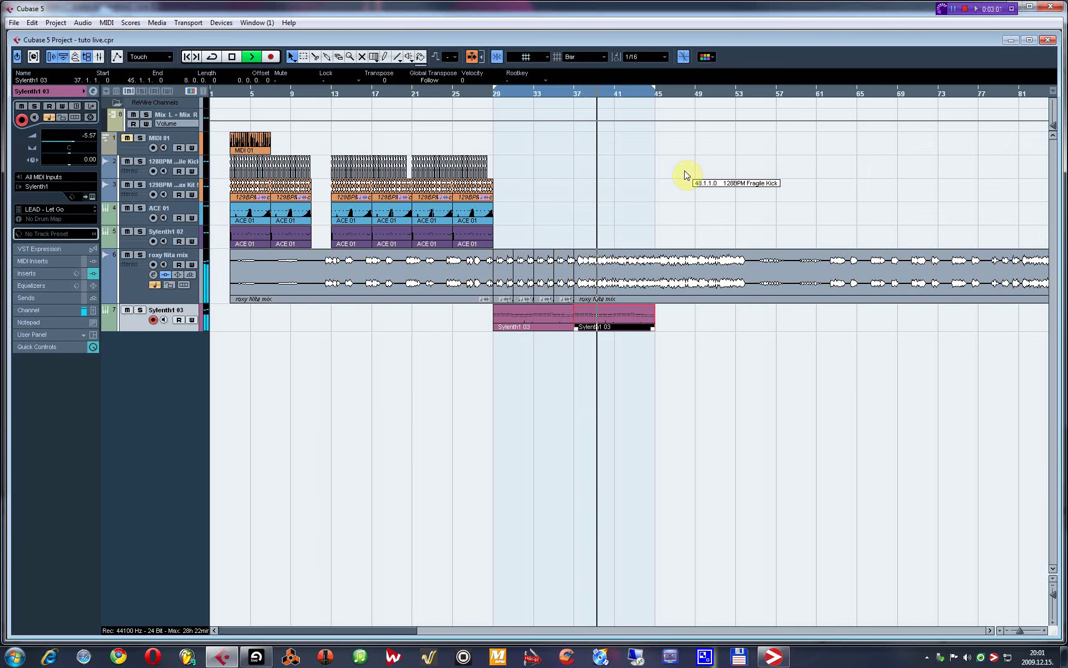
Copy the second Sylenth1 03 part onto bars 45–53 and extend the cycle range to bar 53
key("h")
key("h")
key("h")
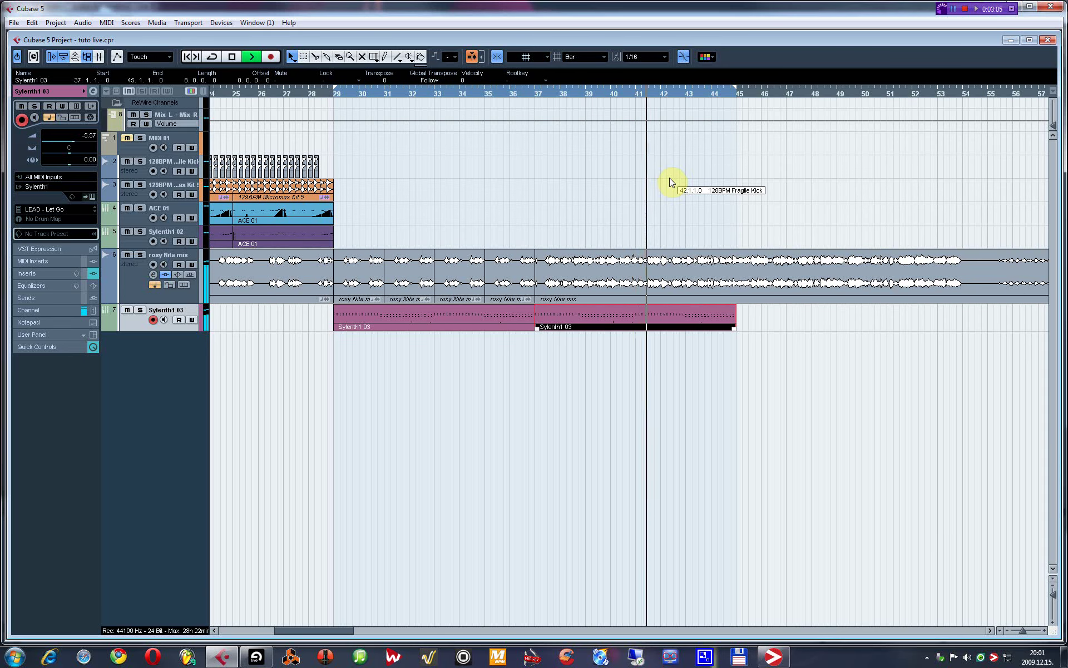
key("g")
key("h")
key("g")
key("g")
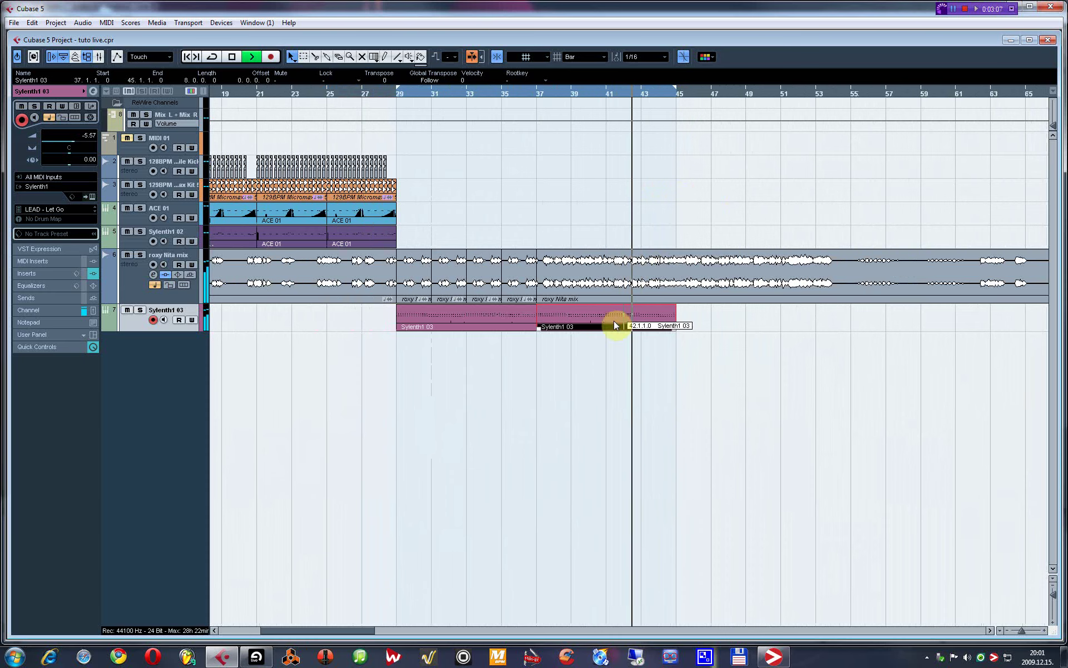
left_click_drag(615, 321, 753, 310)
left_click(818, 94, "alt")
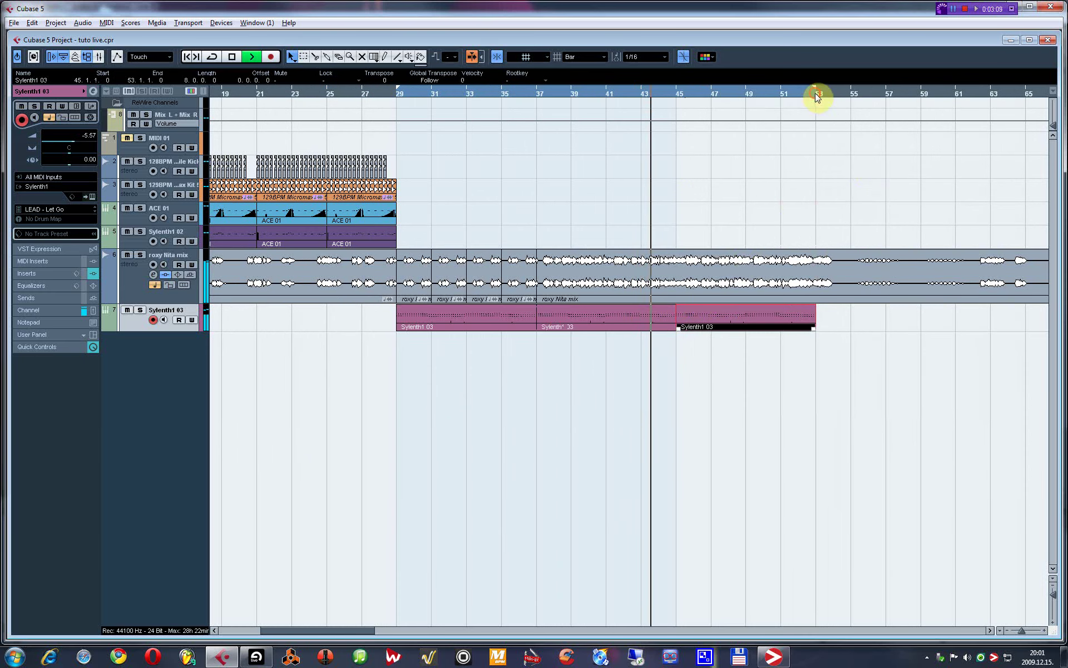
In the mixer, raise the Sylenth1 03 level to -3.94 and lower the roxy Nita mix level to about -1
key("F3")
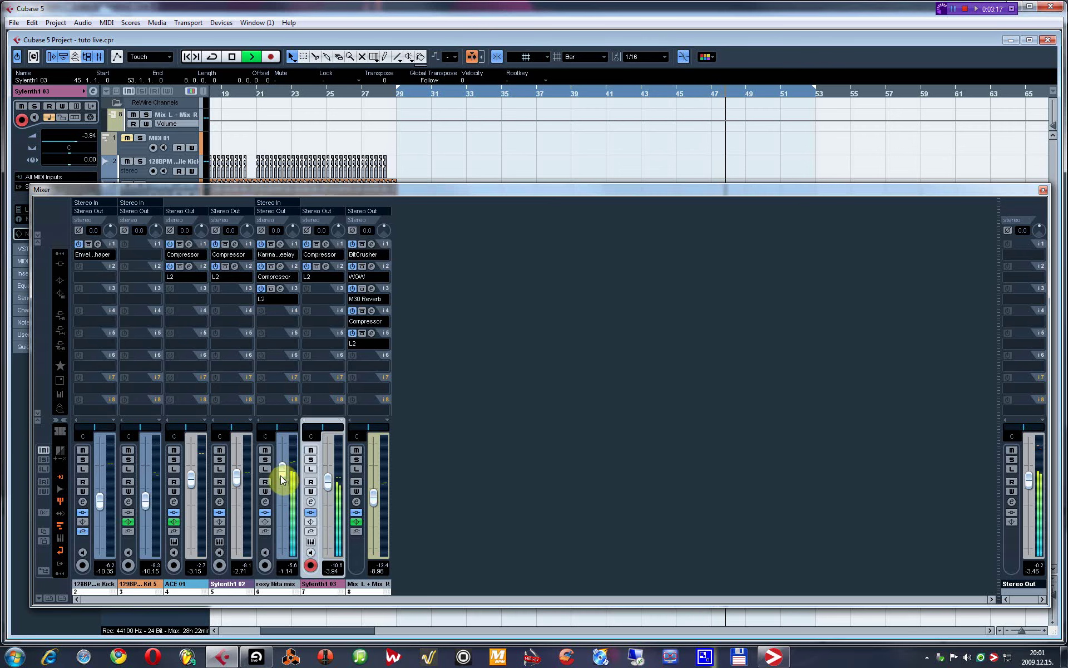
key("F3")
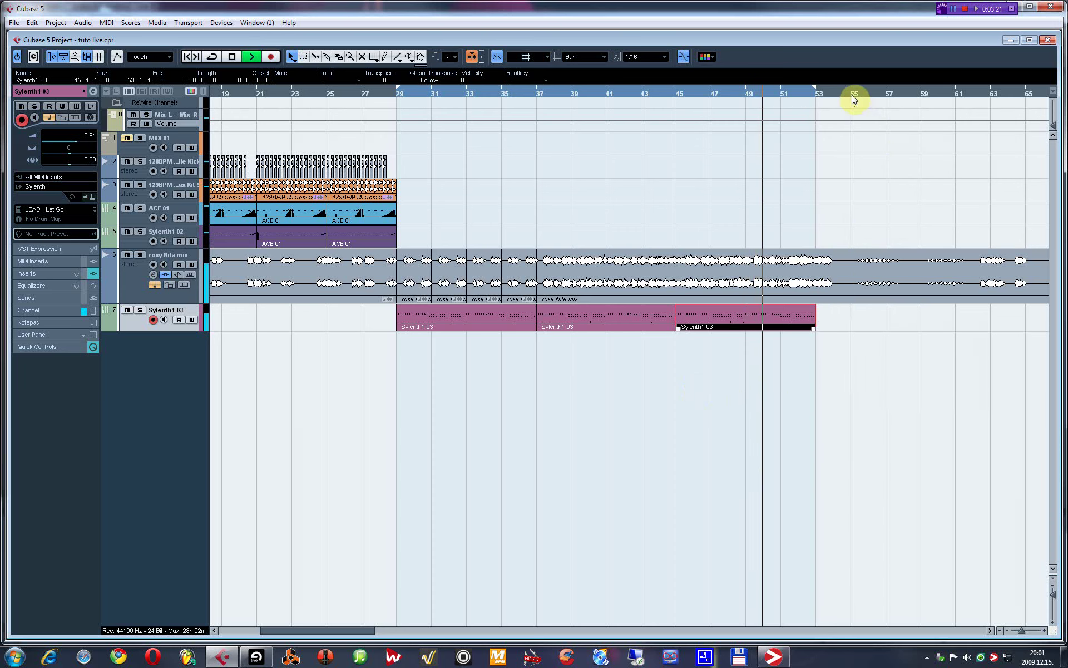
Extend the cycle range to bar 57 and duplicate the last Sylenth1 03 part onto bars 53–61
left_click(876, 92, "ctrl")
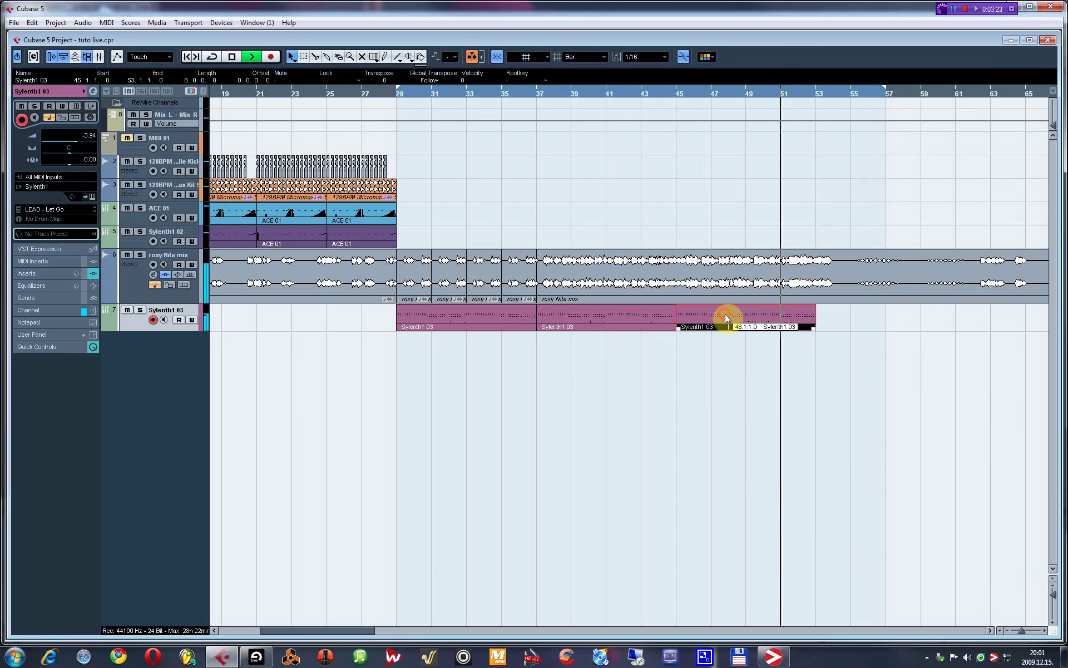
key("ctrl+d")
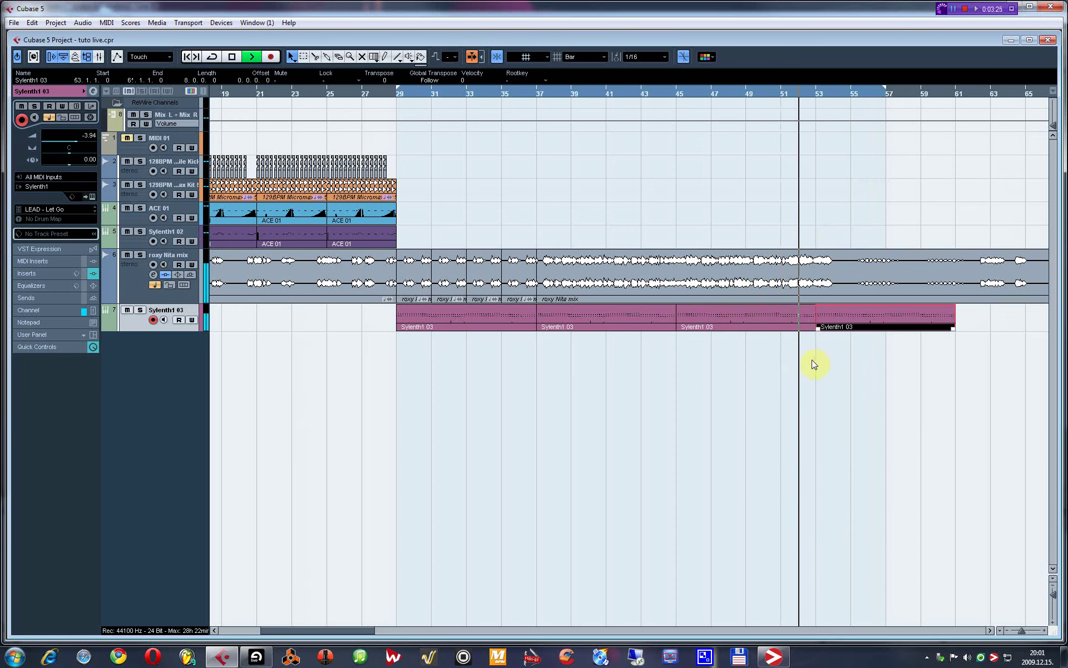
Split the newest Sylenth1 03 part at bar 55, stop playback, and delete the piece after the cut
left_click(843, 325, "alt")
key("space")
key("Delete")
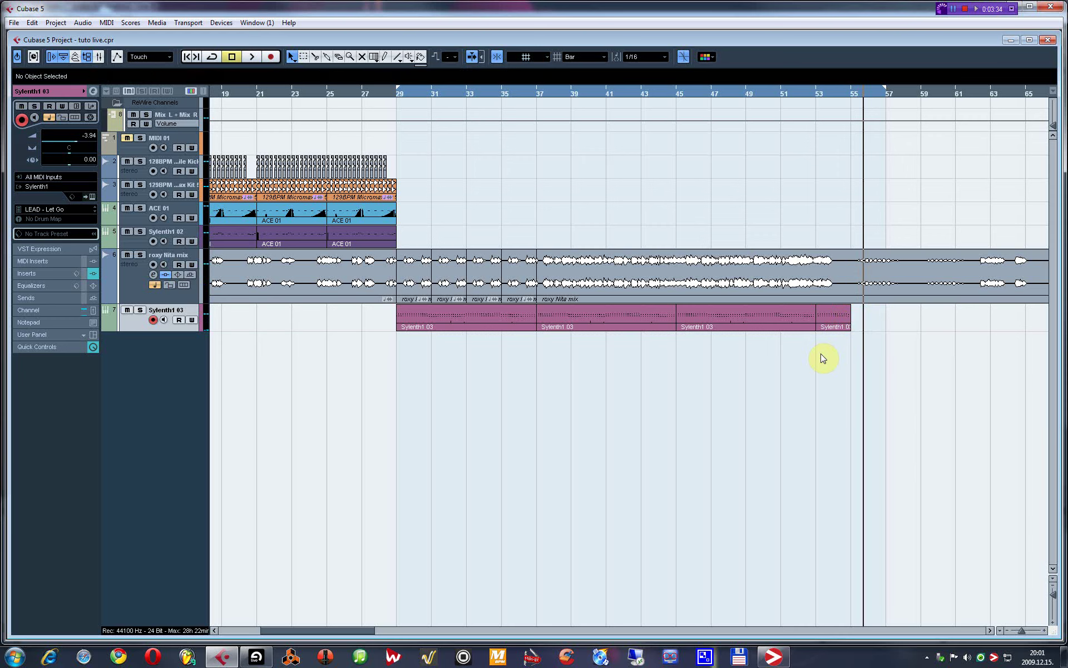
Audition the lead from bar 35, set the grid type to Beat, and shift all Sylenth1 03 parts to start at 29.3
left_click(508, 91)
key("space")
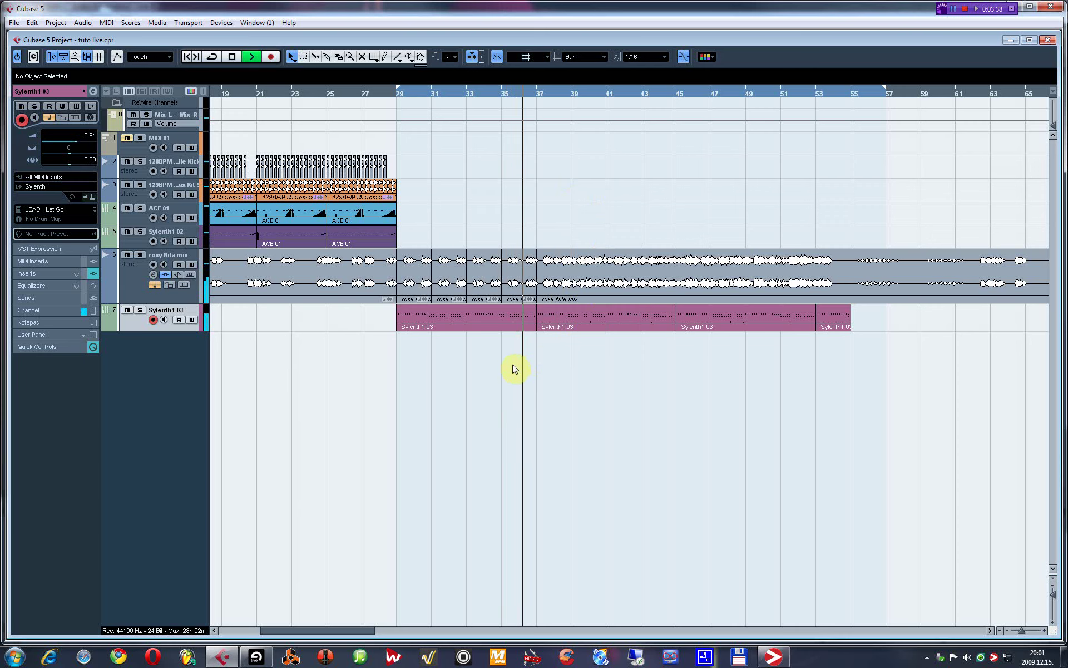
key("space")
left_click_drag(546, 328, 543, 327)
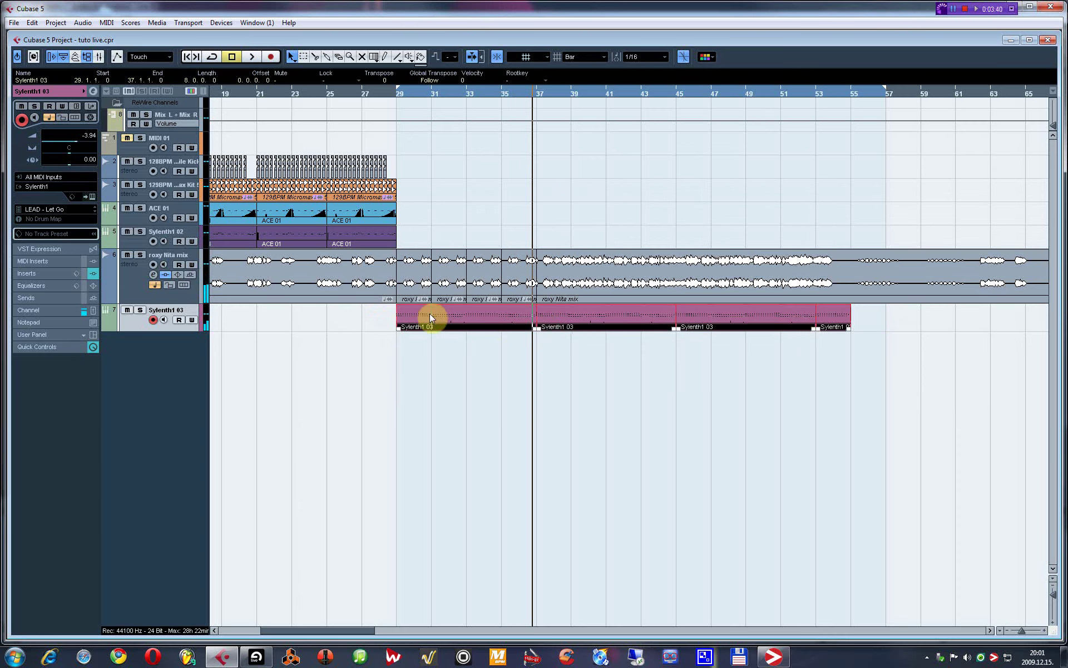
left_click_drag(403, 317, 434, 315)
left_click(586, 56)
left_click(590, 80)
key("KP_1")
key("space")
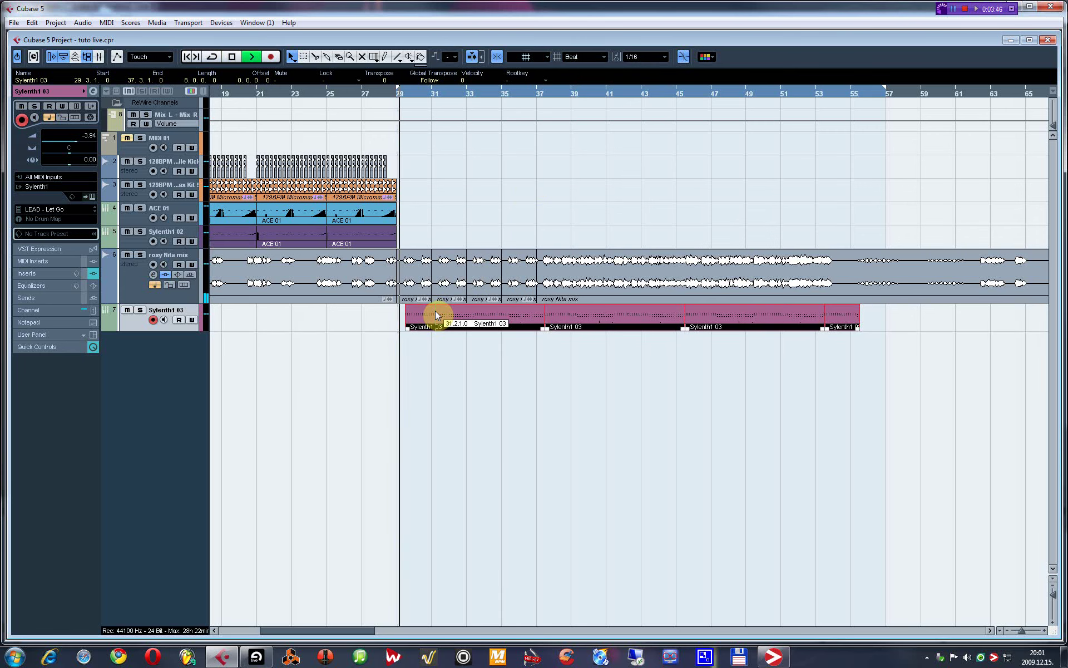
Shift all Sylenth1 03 parts to start at bar 30 and play back from the start of the cycle
key("space")
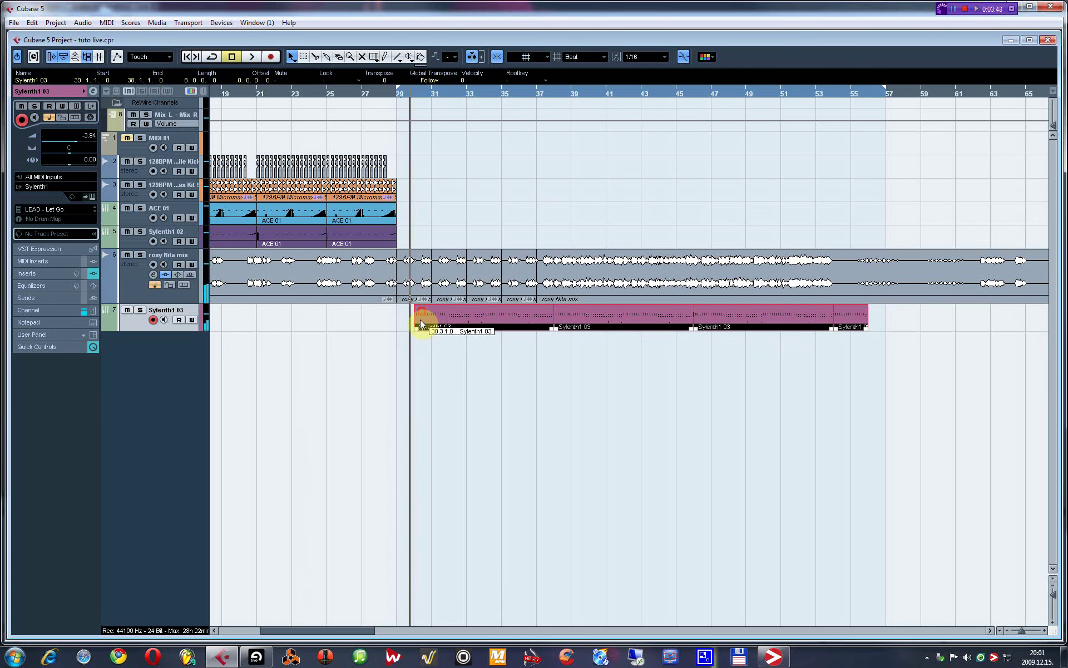
key("KP_1")
key("space")
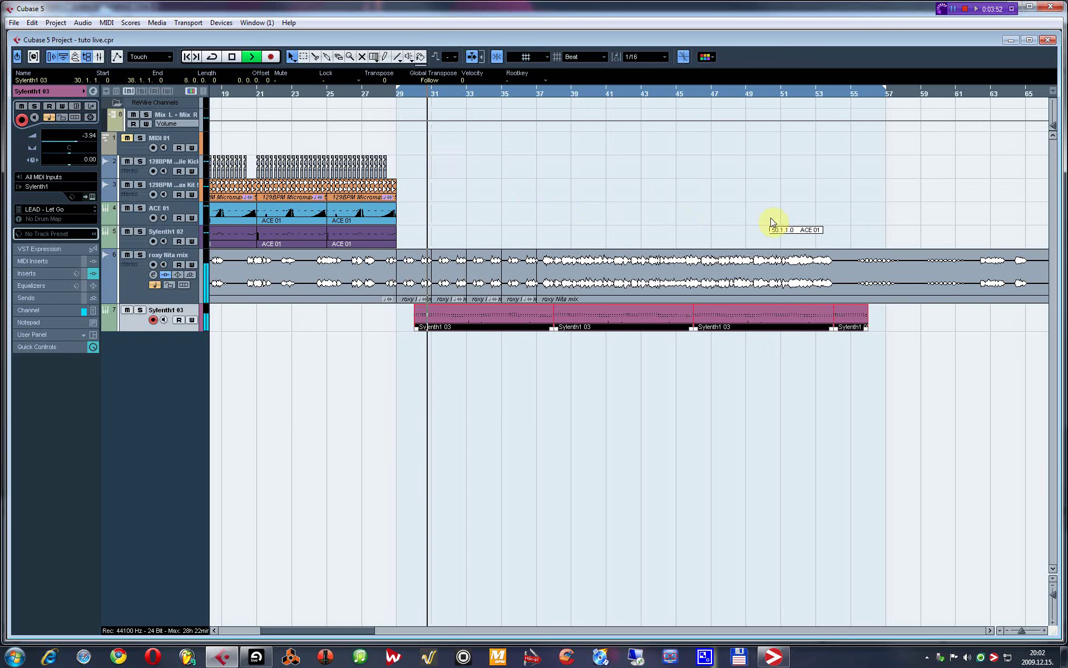
Delete the short last Sylenth1 03 part and split the preceding one at bar 53
left_click(843, 360)
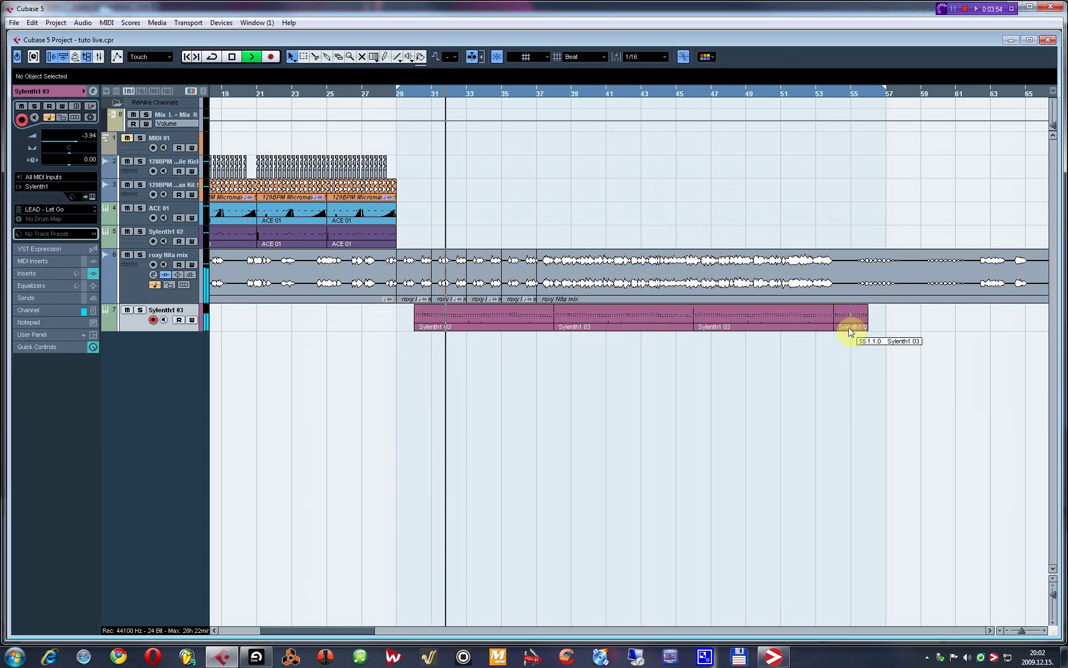
left_click(821, 321)
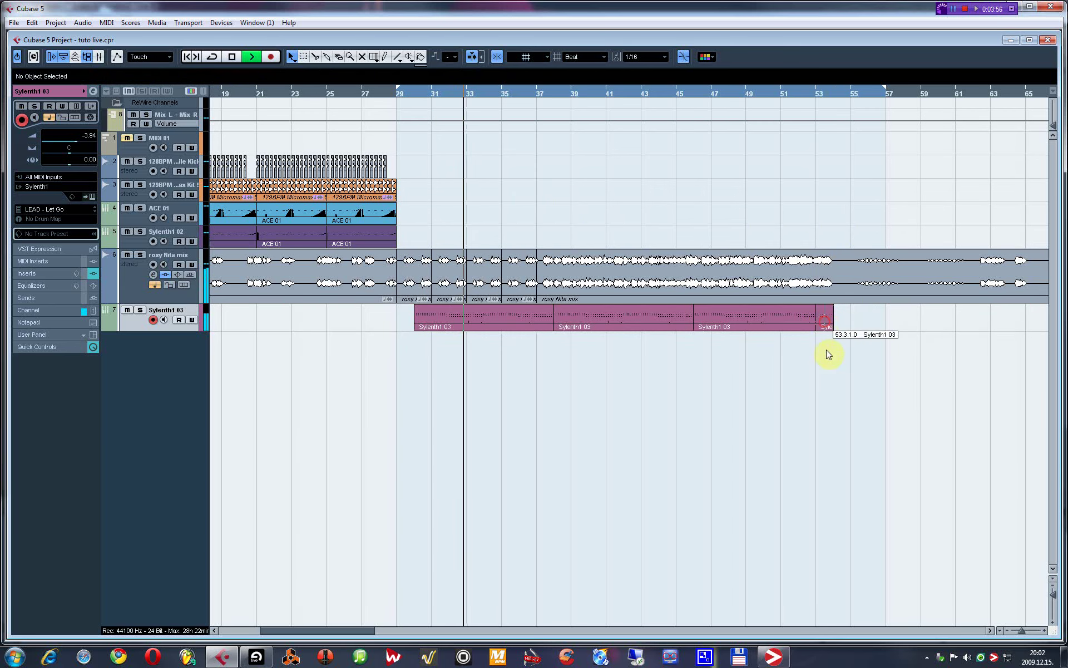
Duplicate the one-bar Sylenth1 03 piece at bar 53 seven times and extend the cycle range to bar 61
key("ctrl+d")
key("ctrl+d")
key("ctrl+d")
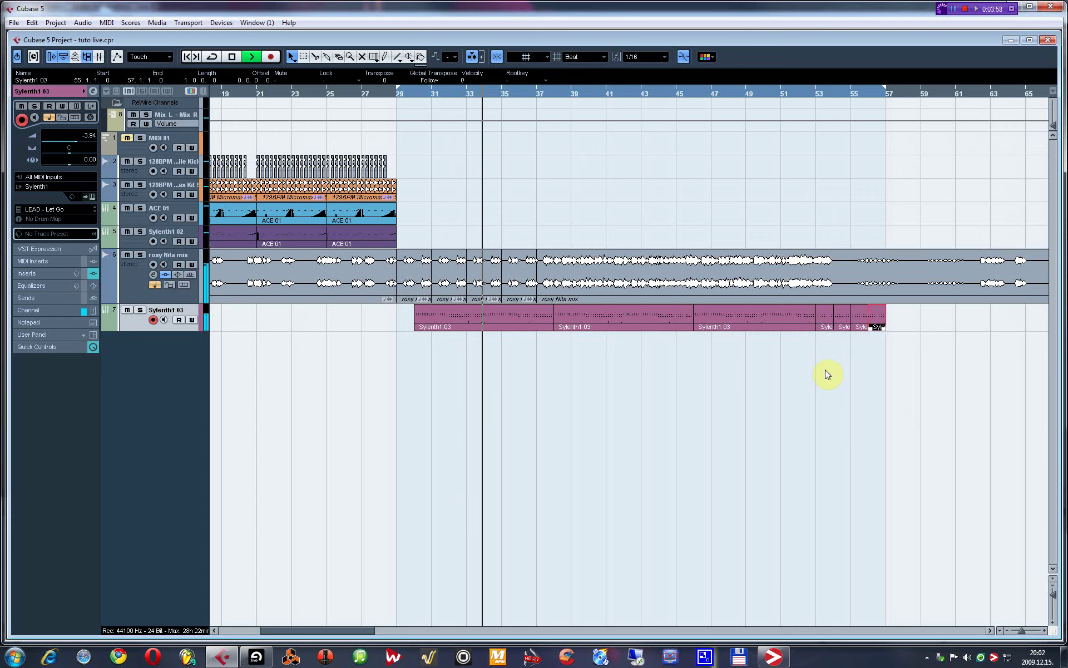
key("ctrl+d")
key("ctrl+d")
key("ctrl+d")
key("ctrl+d")
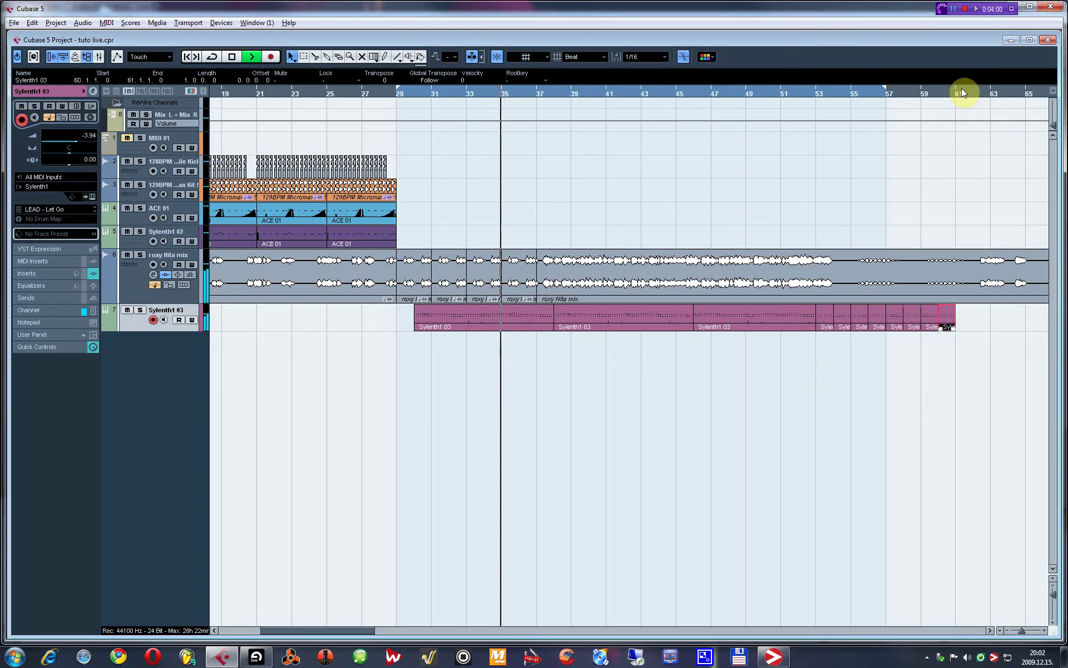
left_click(960, 93, "alt")
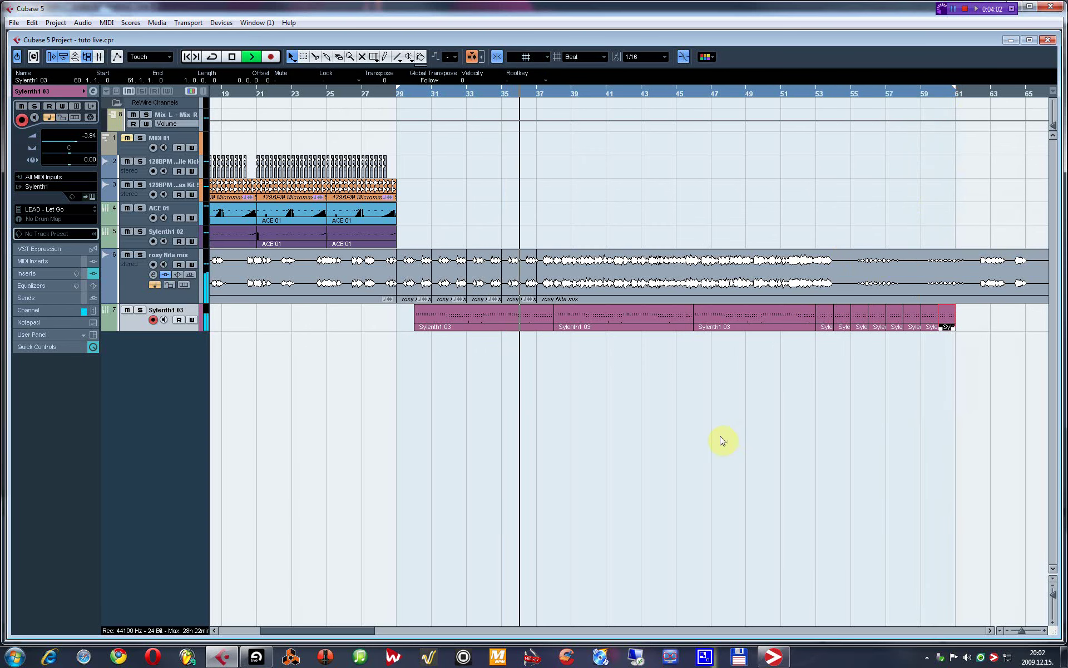
Split the roxy Nita mix vocal at bar 62 and set the grid type to Bar
key("g")
key("g")
key("g")
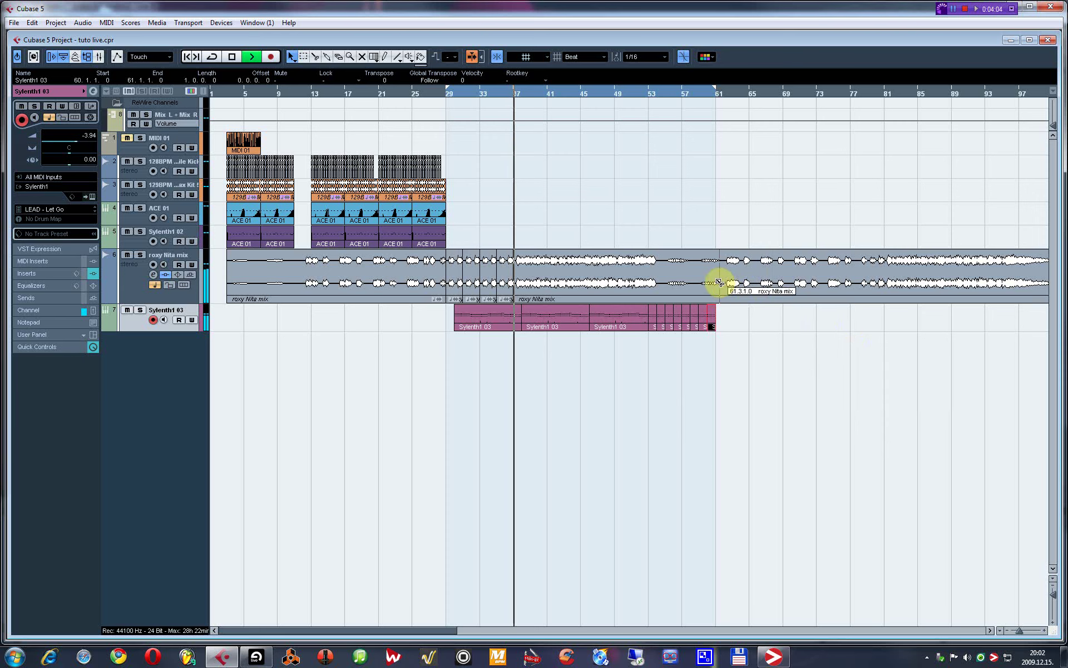
left_click(721, 282, "alt")
left_click(584, 56)
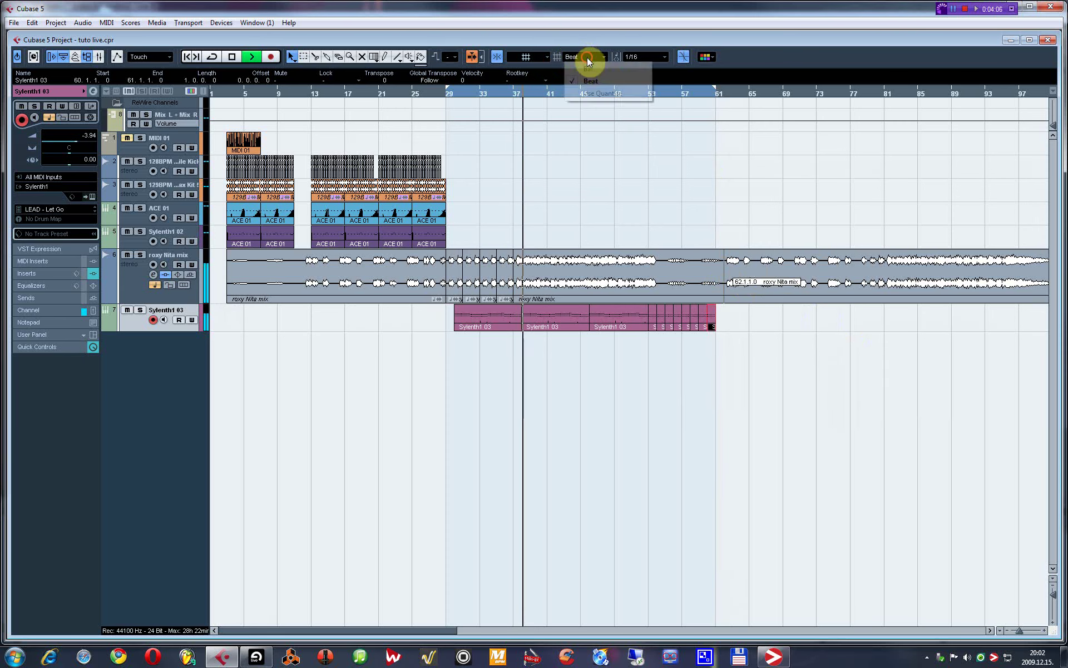
left_click(579, 65)
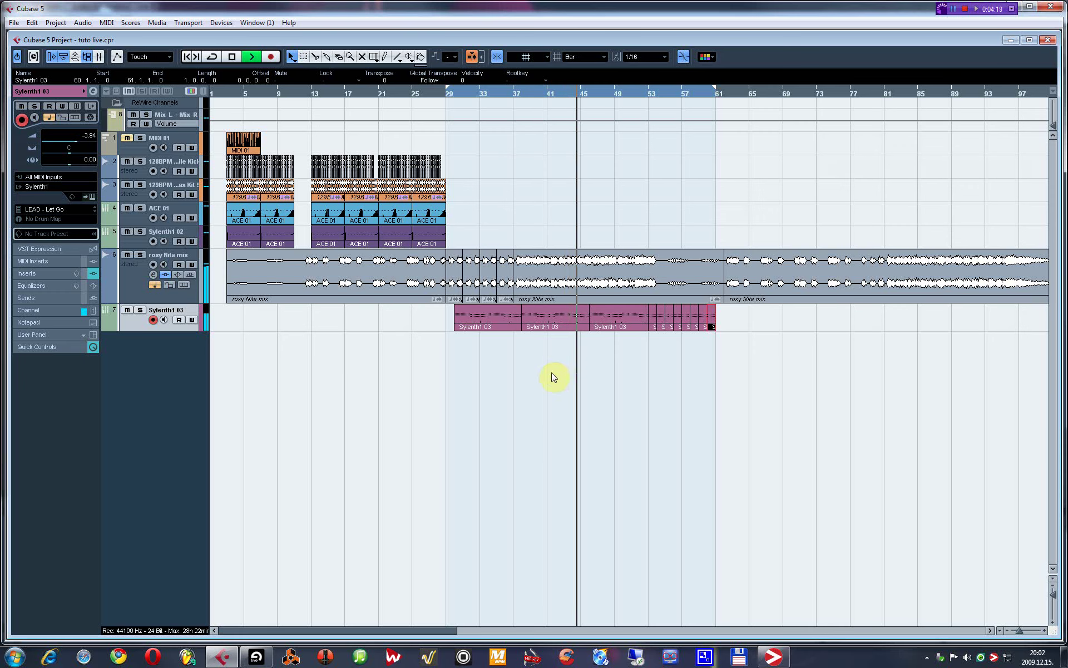
In the mixer, set the Sylenth1 03 level to -2.85 and the roxy Nita mix level to -0.90
key("F3")
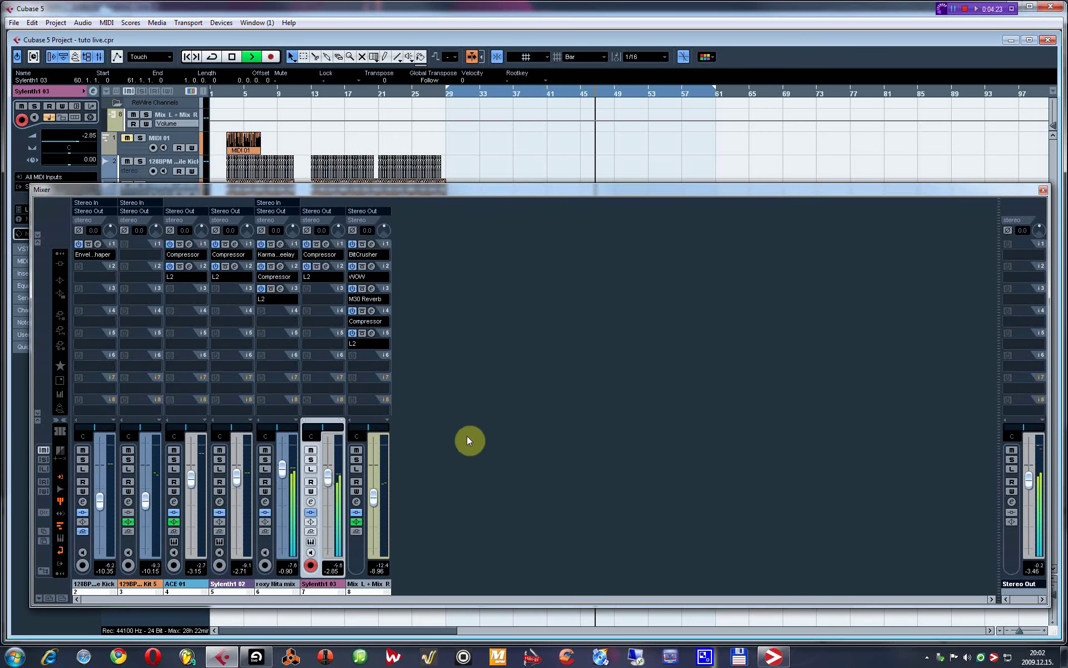
key("F3")
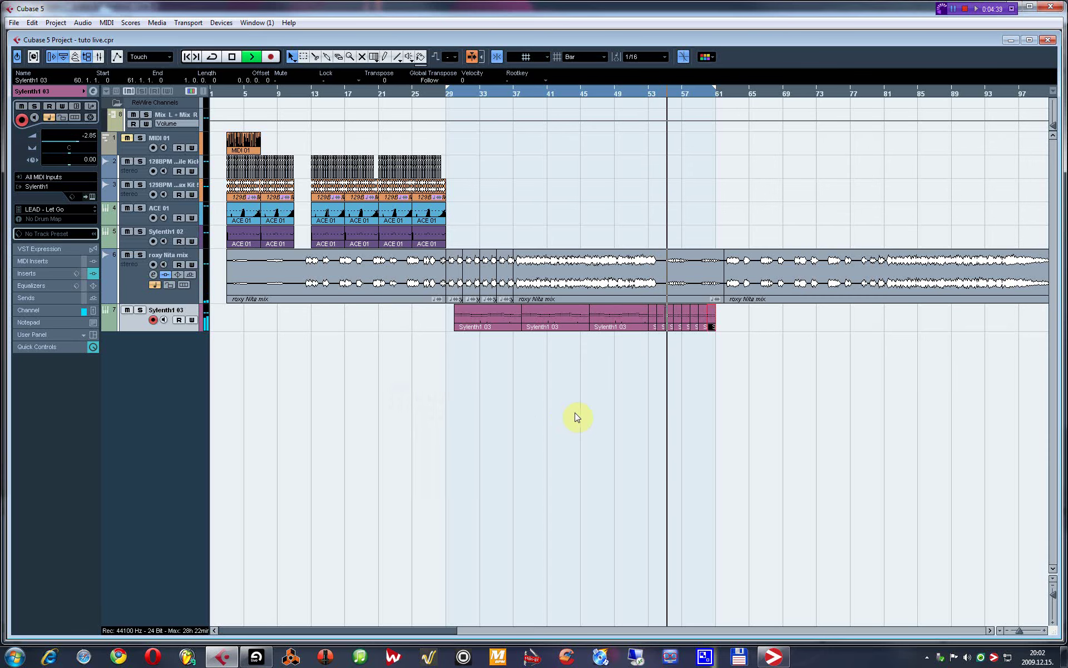
Audition the section from bar 52 and delete the one-bar Sylenth1 03 parts between bars 54 and 61
key("h")
key("h")
key("h")
key("h")
key("h")
key("h")
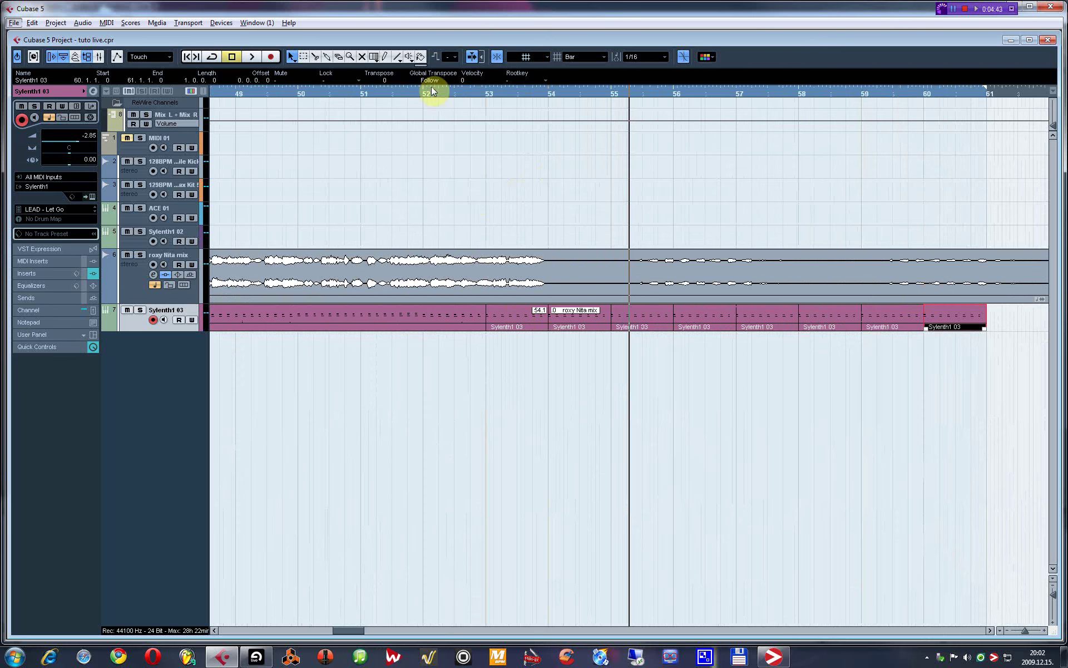
left_click(433, 90)
key("space")
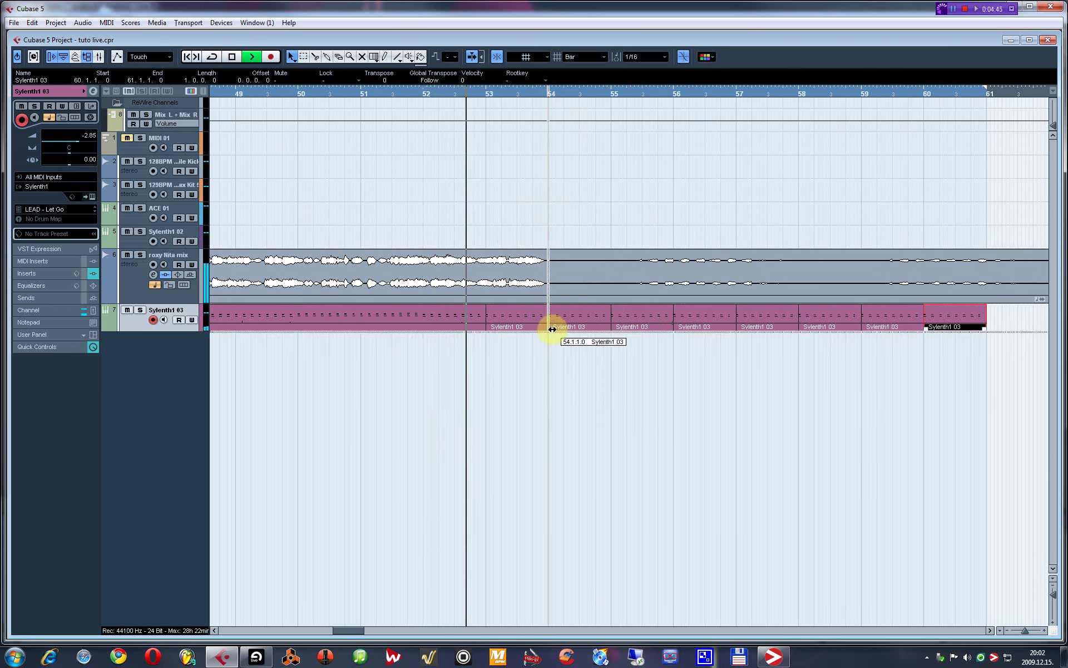
left_click_drag(577, 365, 949, 320)
key("Delete")
key("space")
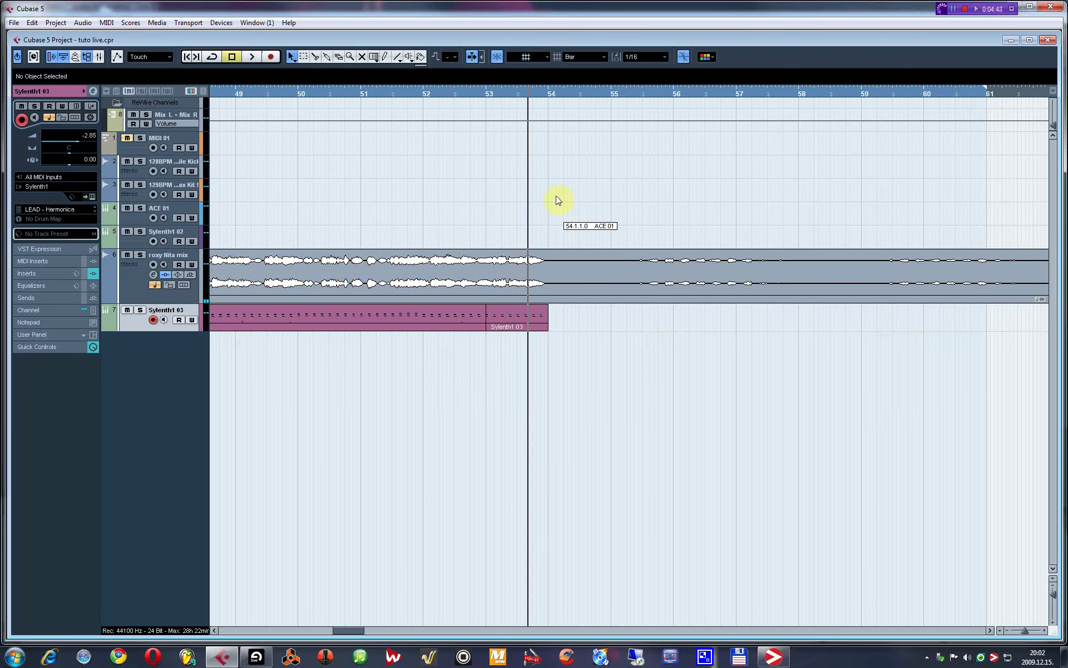
left_click(452, 93)
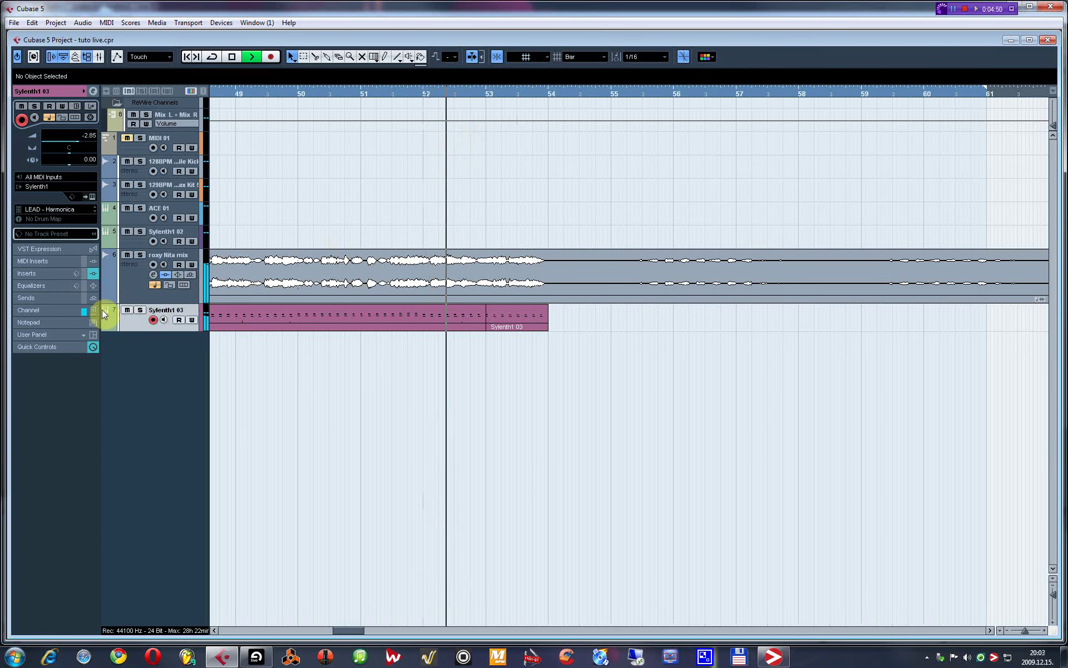
key("space")
Open the Sylenth1 instrument of the Sylenth1 03 track and load the preset LEAD - Effective Phaser
left_click(92, 197)
left_click(107, 218)
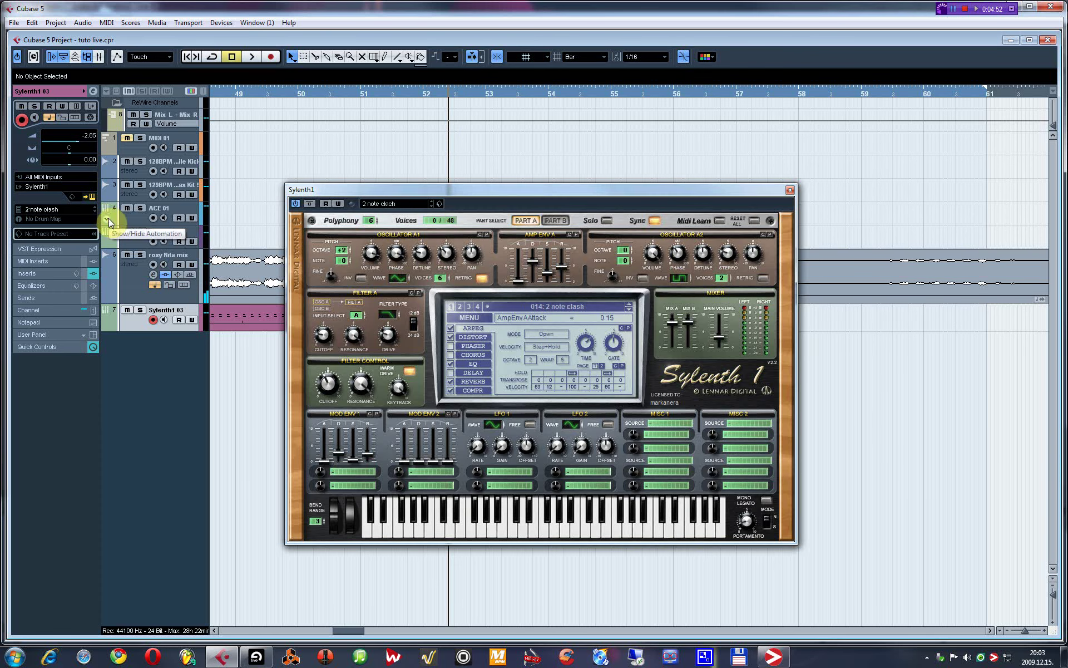
key("ctrl+e")
key("Return")
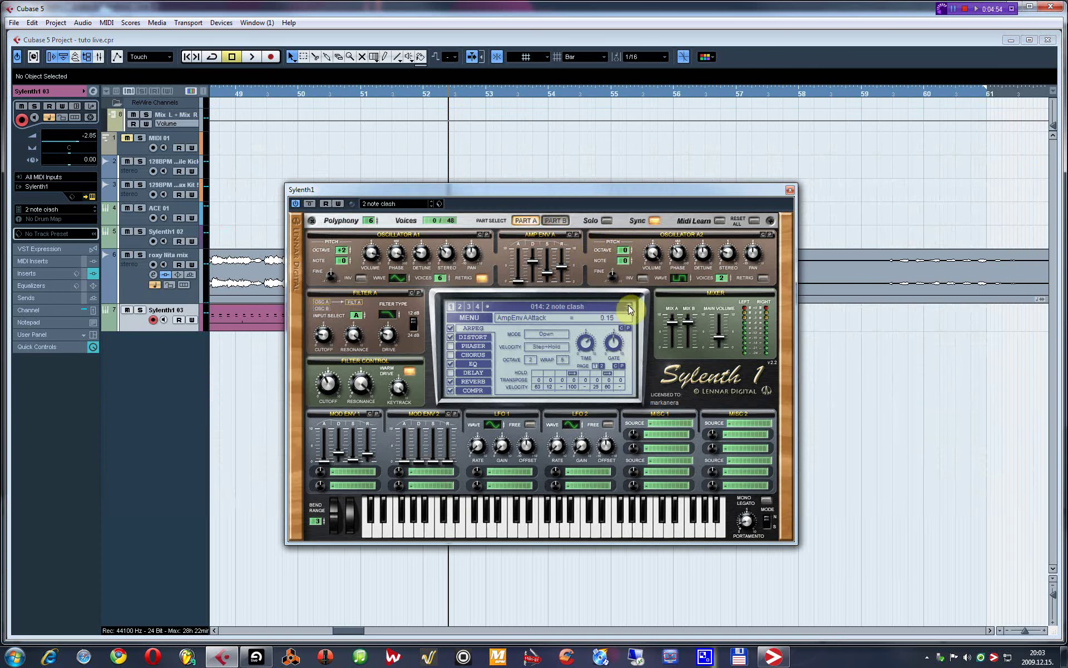
left_click(629, 305)
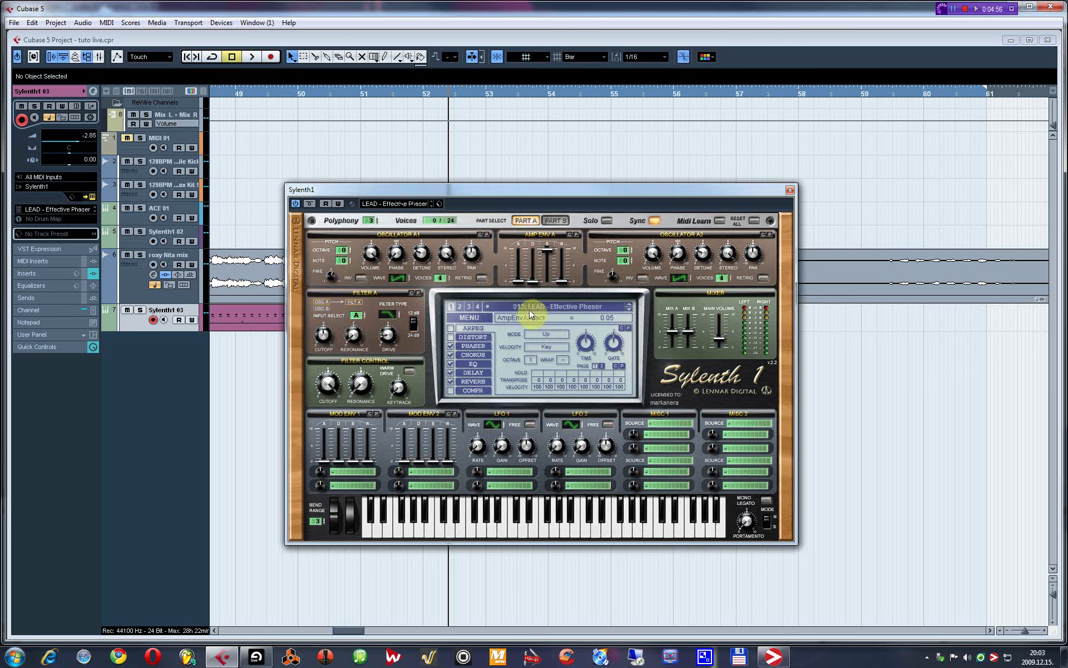
Audition Sylenth1 presets from PLUCK - Altitude back to PAD - Night Wish
left_click(543, 307)
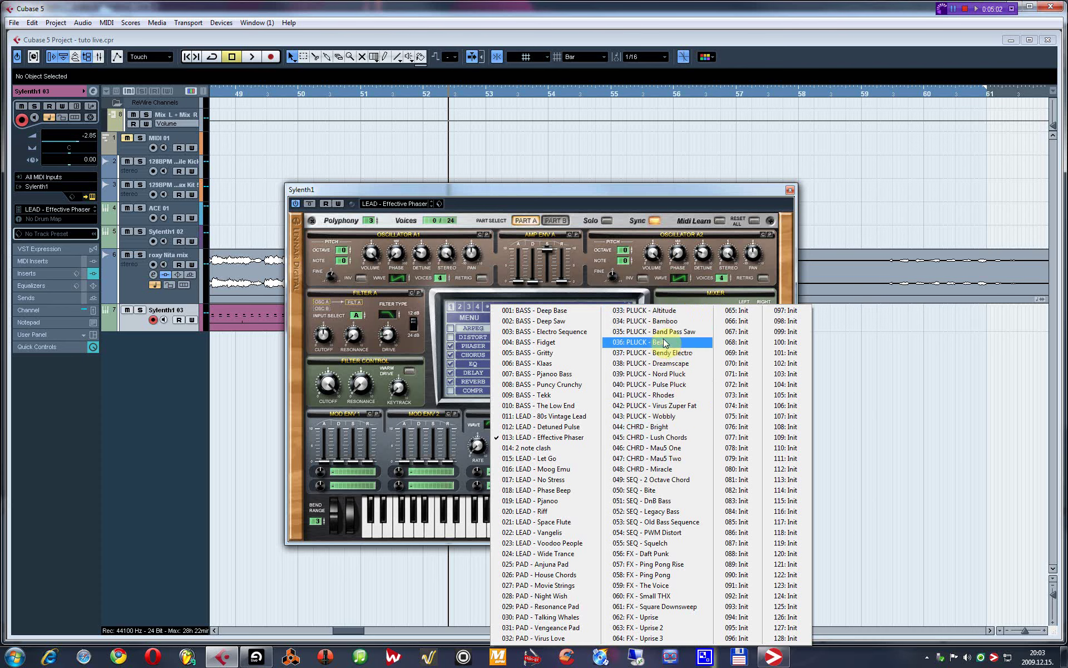
left_click(651, 310)
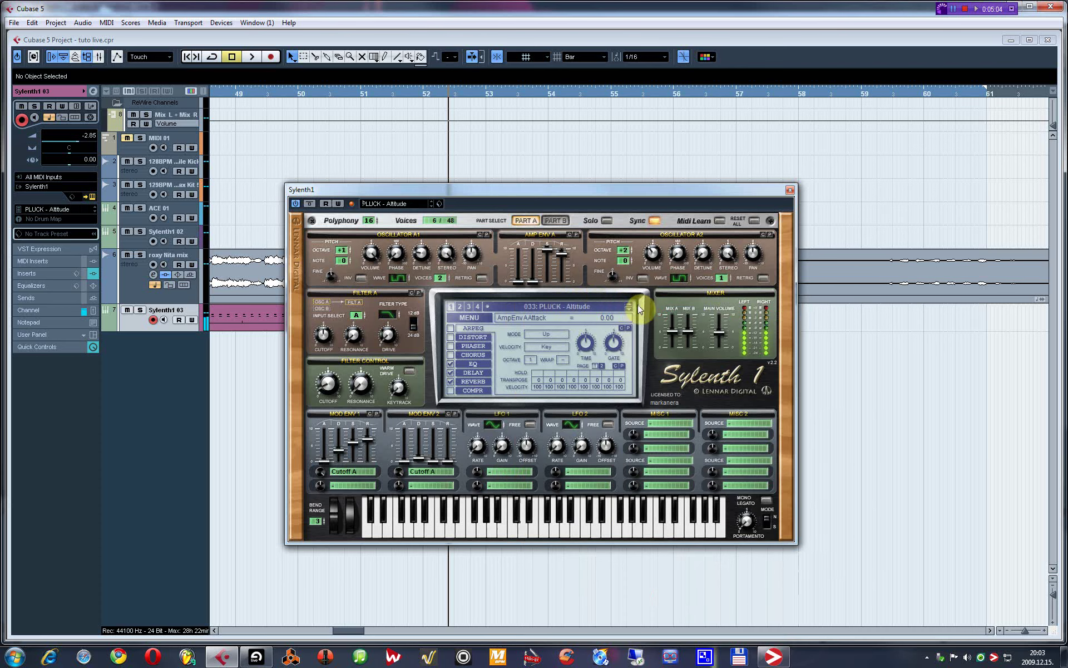
left_click(629, 305)
left_click(630, 305)
left_click(629, 305)
left_click(630, 305)
left_click(630, 305)
Go through the Sylenth1 presets from the bass sounds up to LEAD - Let Go, keep it and close the instrument
left_click(562, 312)
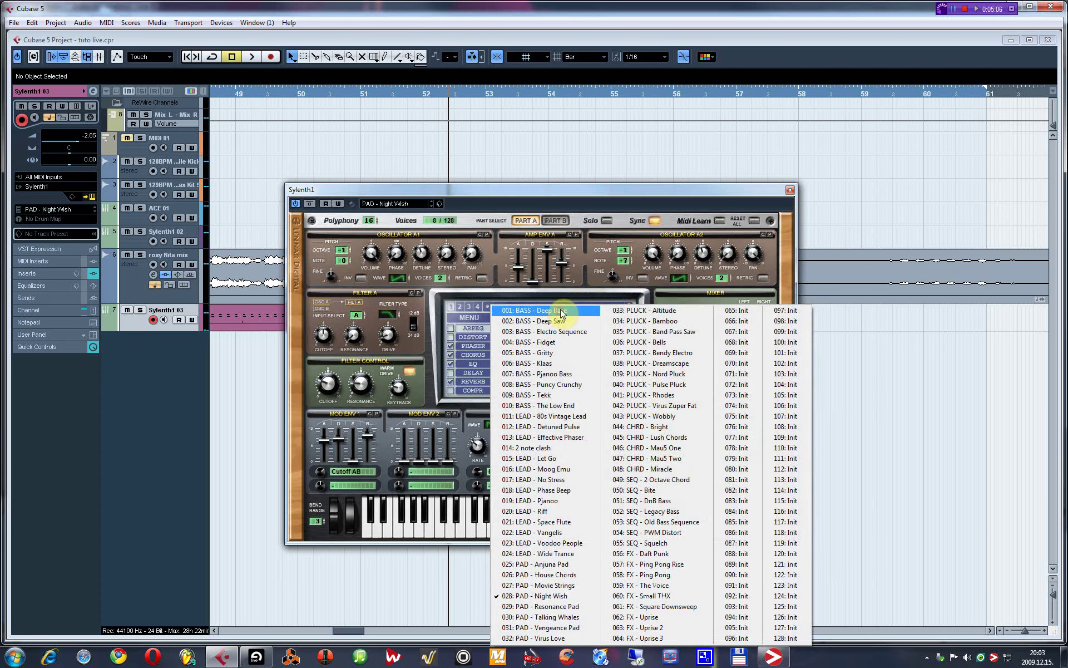
left_click(548, 373)
left_click(632, 309)
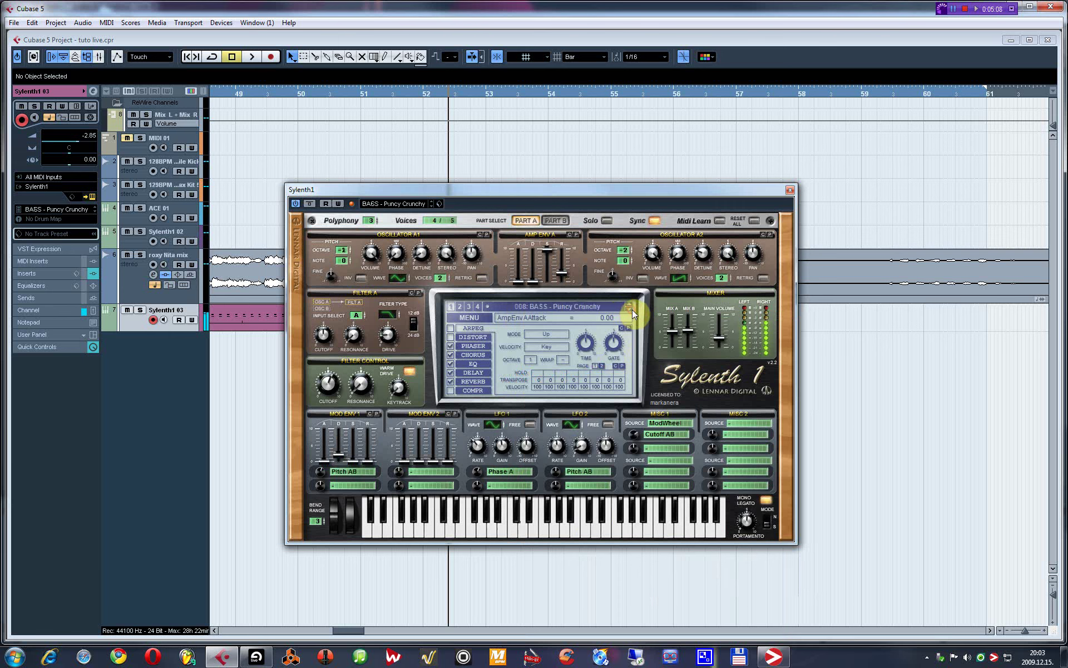
left_click(631, 309)
left_click(632, 309)
left_click(632, 309)
left_click(631, 309)
left_click(631, 310)
left_click(631, 310)
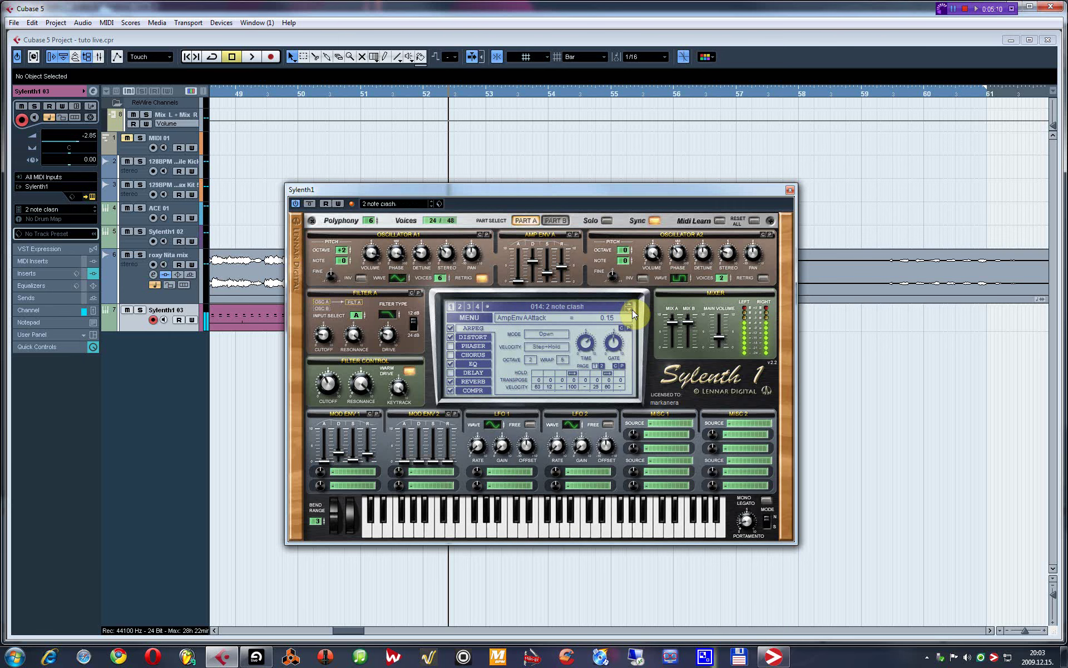
left_click(632, 309)
left_click(629, 307)
left_click(629, 307)
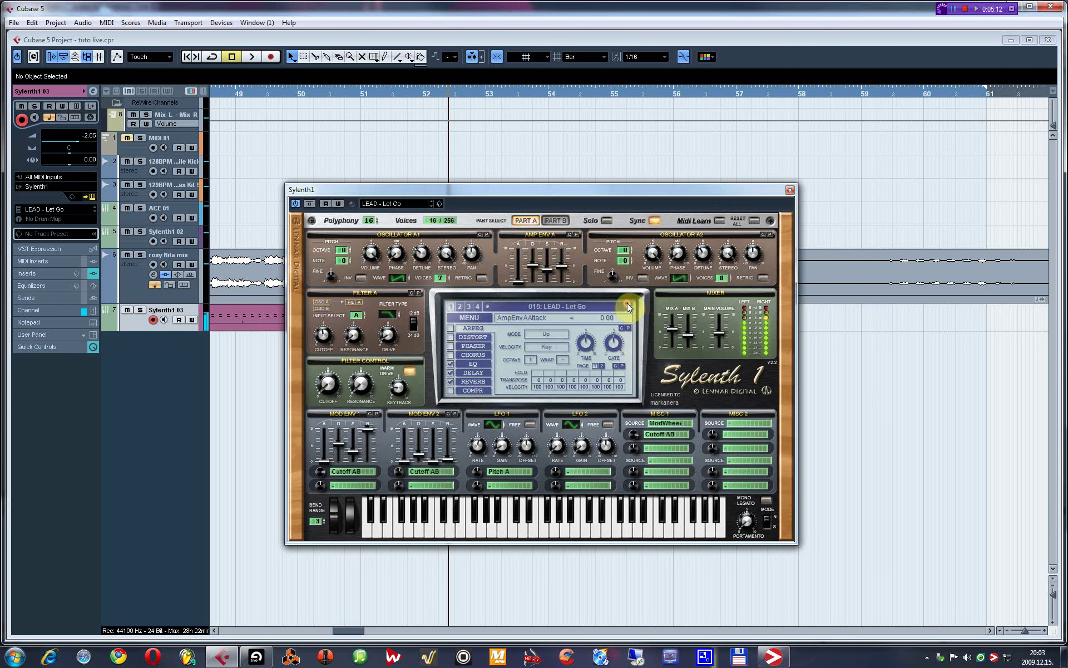
left_click(790, 191)
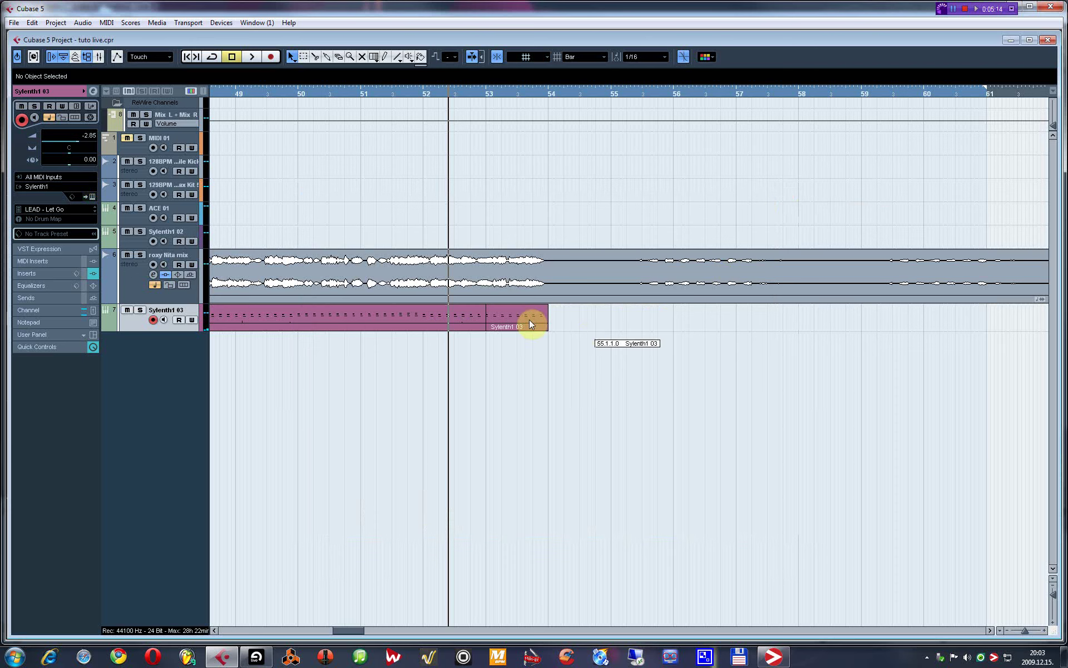
Set the grid to Beat, split the last Sylenth1 03 part at 53.3, and repeat its final two beats up to bar 62
double_click(397, 93)
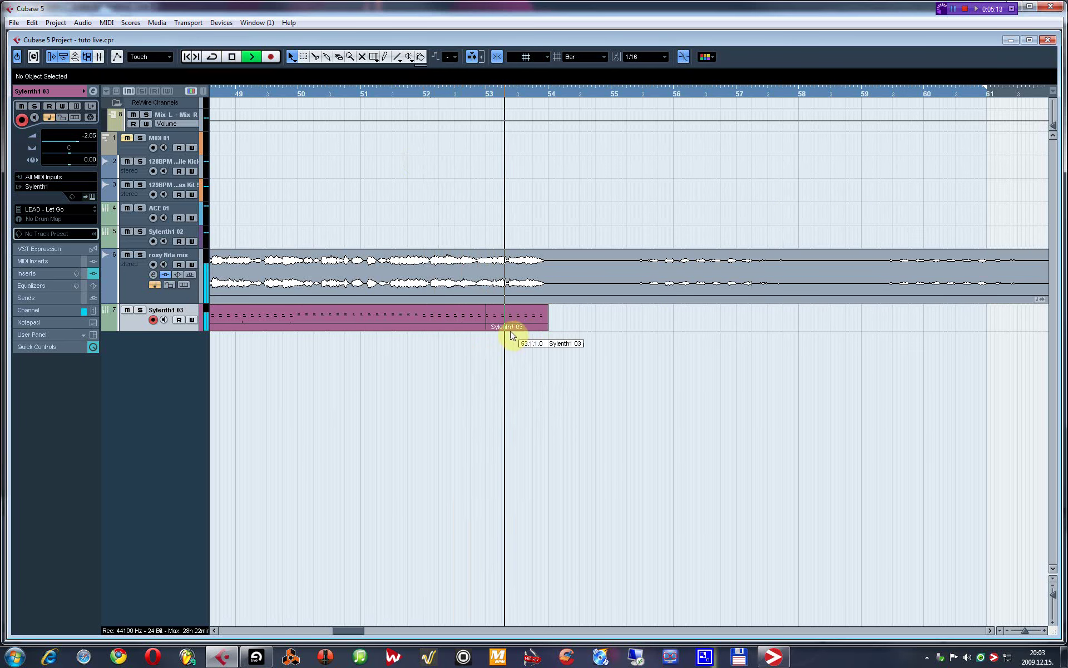
key("space")
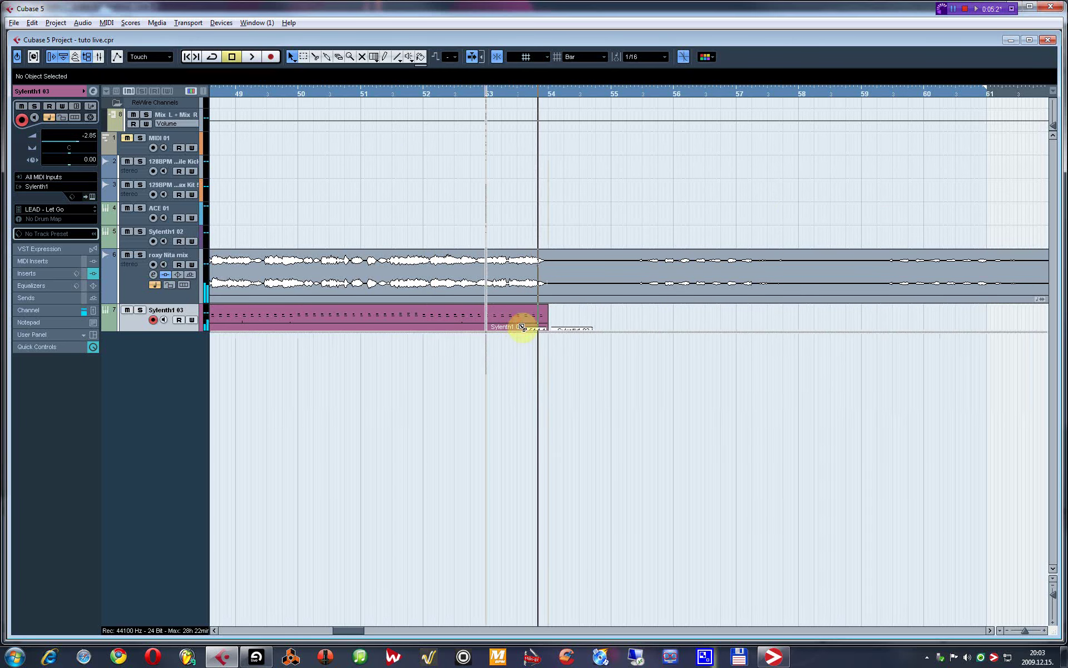
left_click(572, 57)
left_click(577, 78)
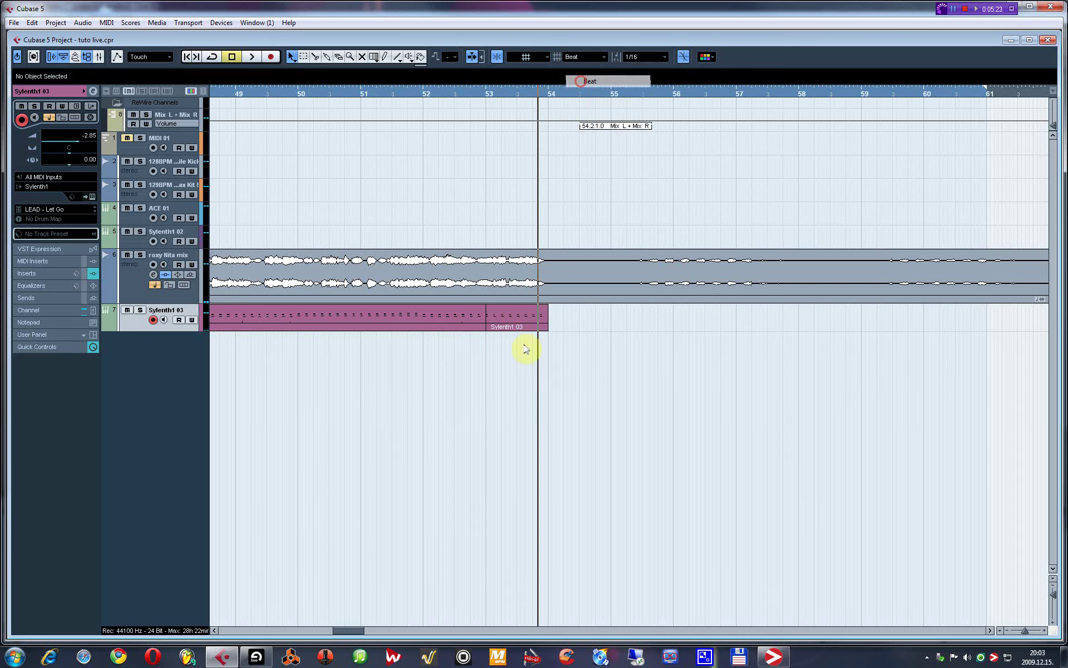
left_click(520, 320, "alt")
left_click(535, 328)
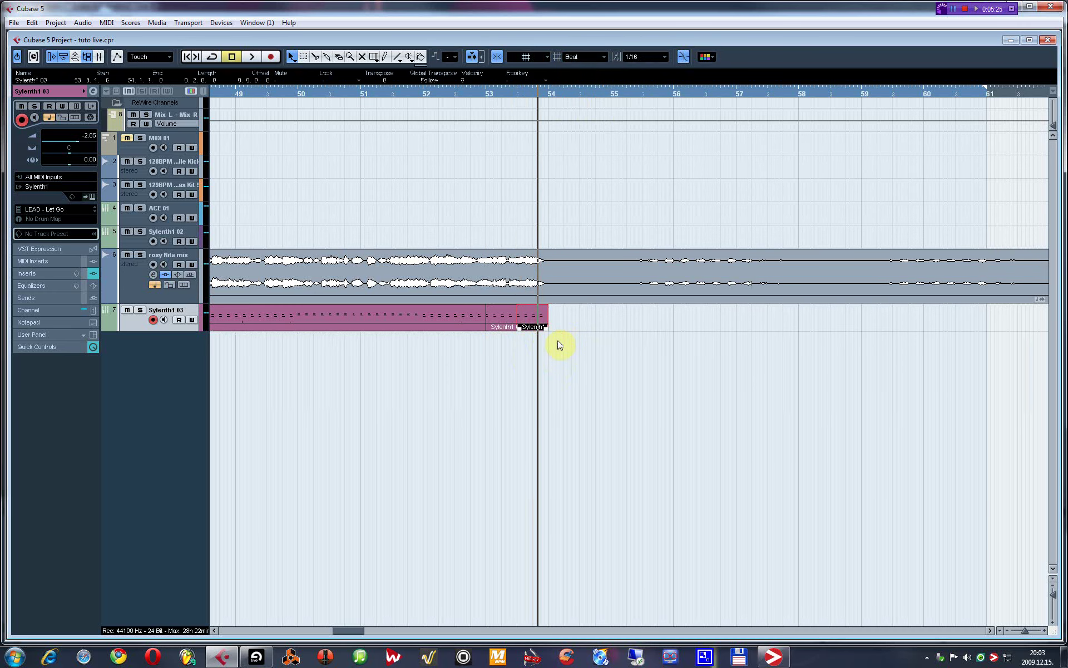
key("g")
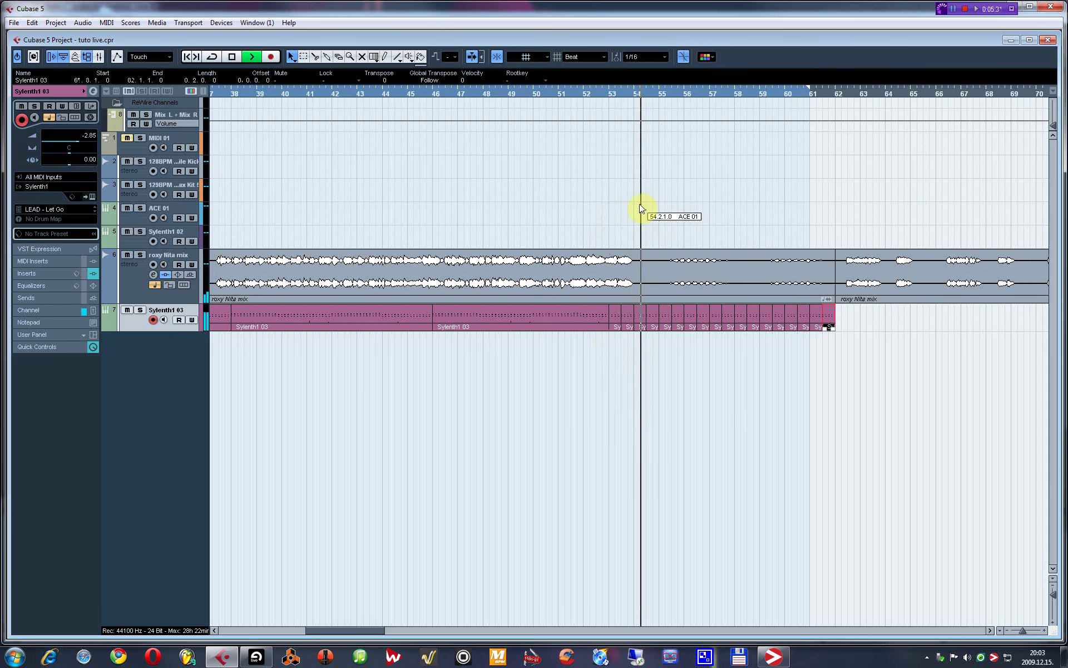
left_click(600, 95)
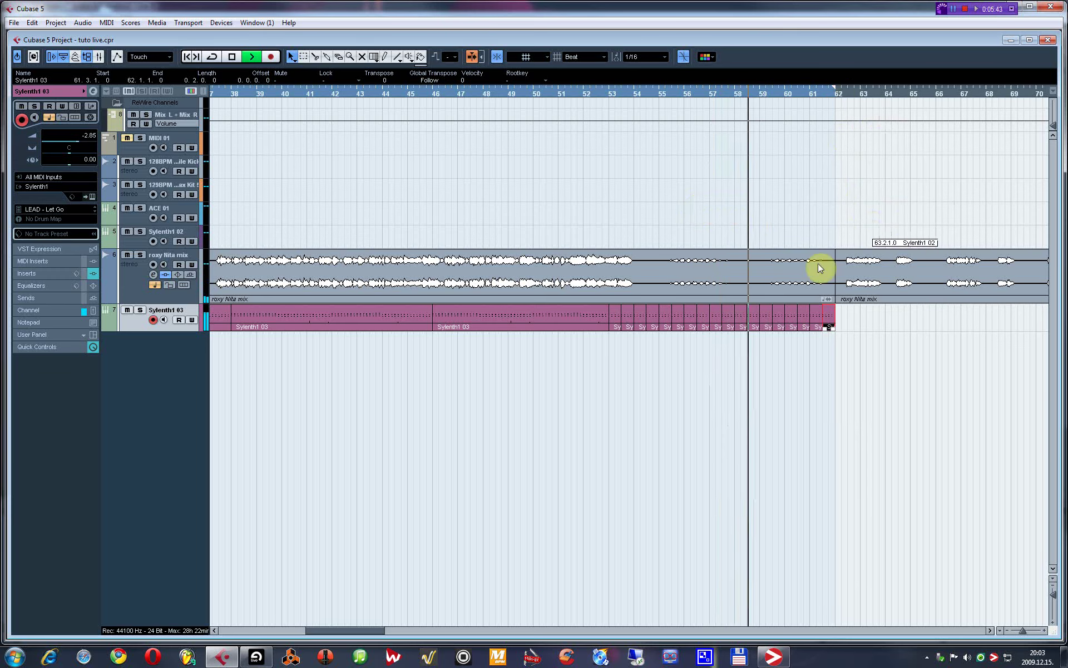
Copy the kick, kit, ACE 01 and Sylenth1 02 parts of bars 13 to 29 to bar 62
key("g")
key("g")
key("g")
left_click_drag(410, 160, 245, 238)
left_click_drag(376, 243, 670, 236)
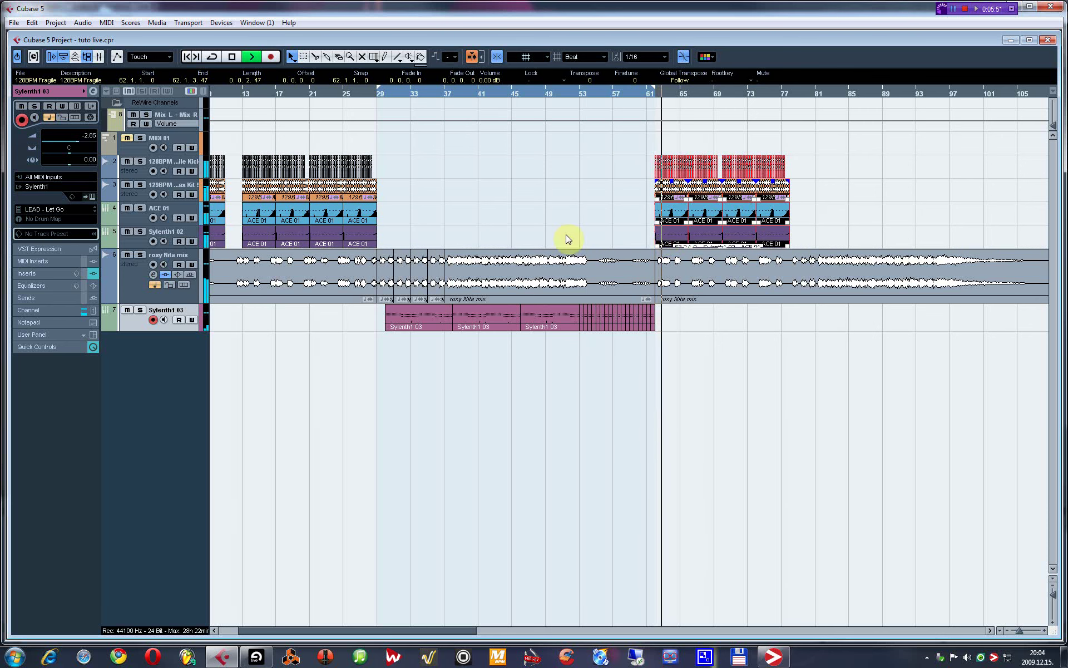
key("space")
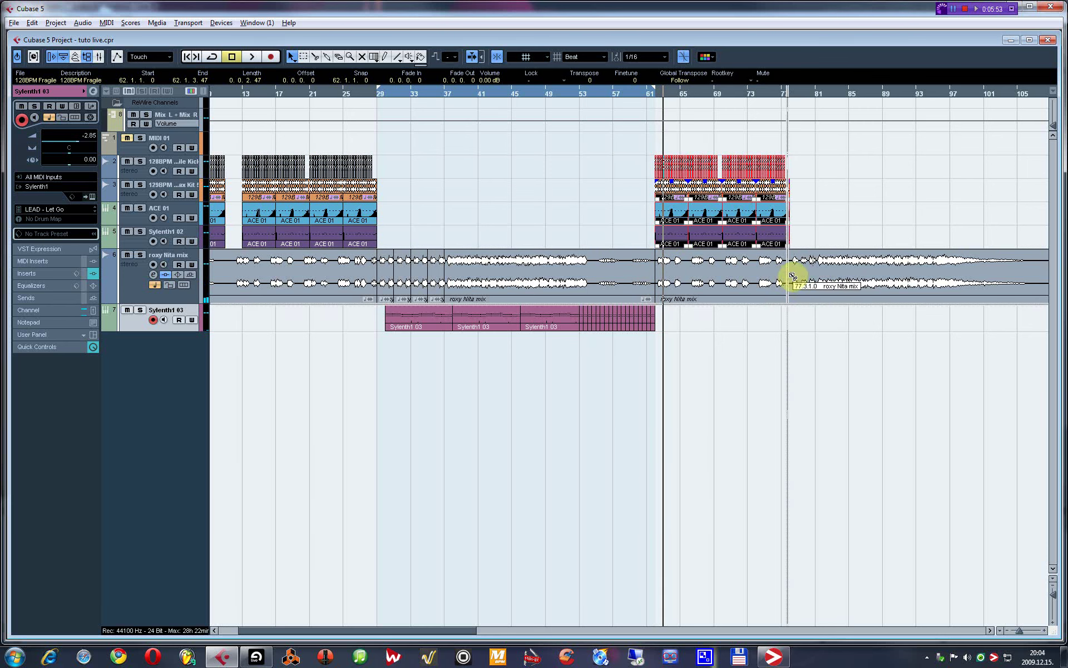
Set the grid type to Bar and split the roxy Nita mix vocal at bar 78
key("alt")
left_click(583, 62)
left_click(587, 71)
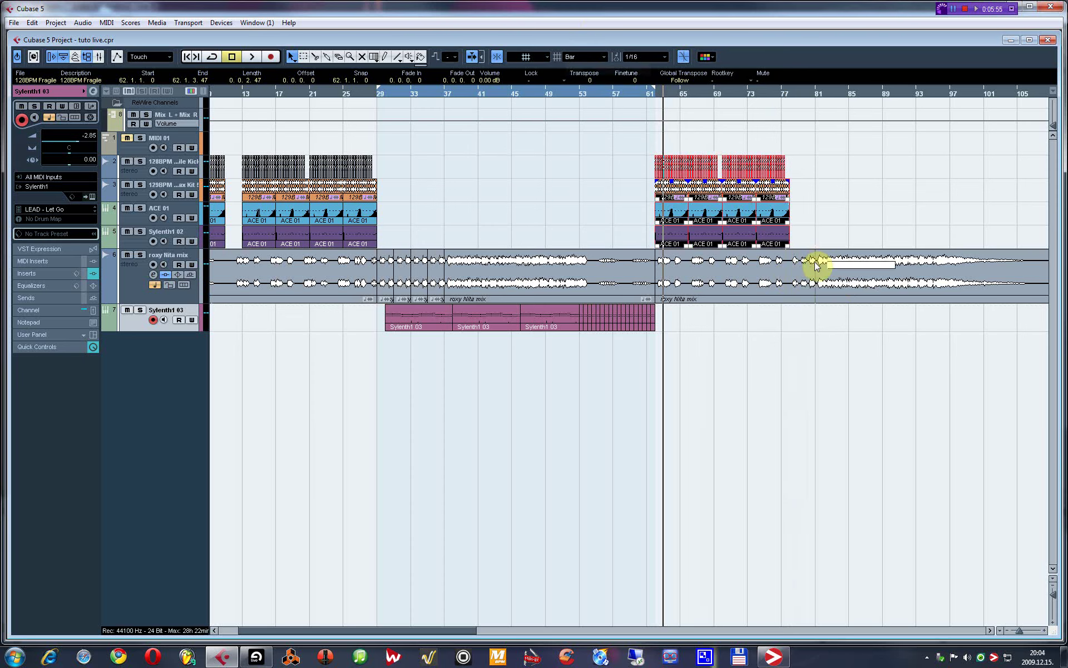
left_click(796, 271, "alt")
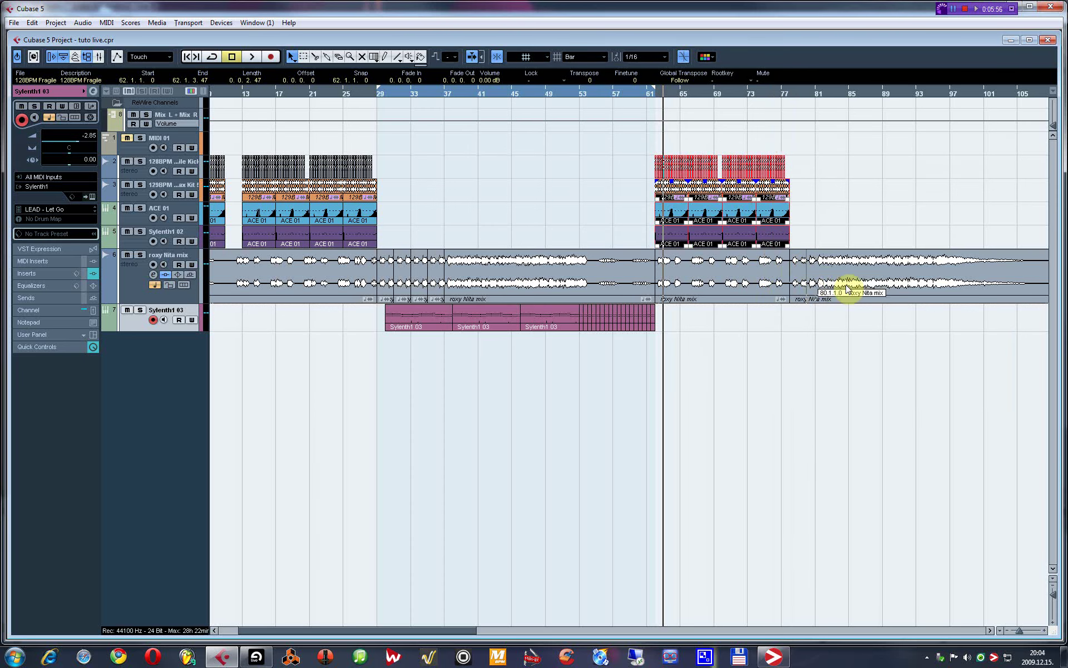
Move the two roxy Nita mix events after bar 62 sixteen bars later, to start at bar 78
key("g")
key("g")
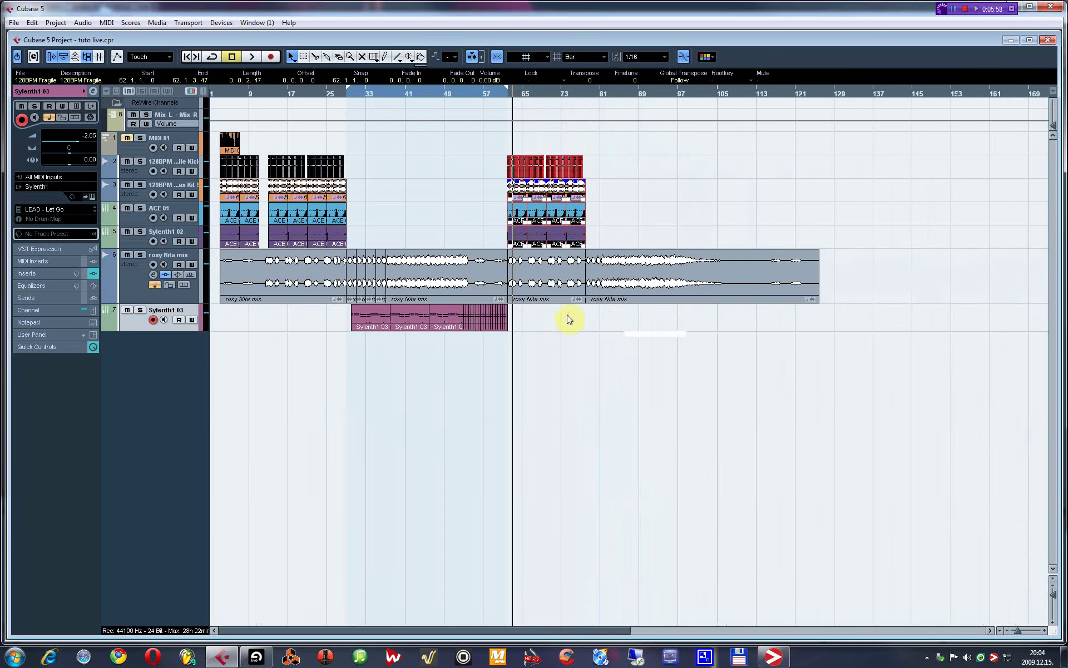
left_click_drag(568, 281, 661, 271)
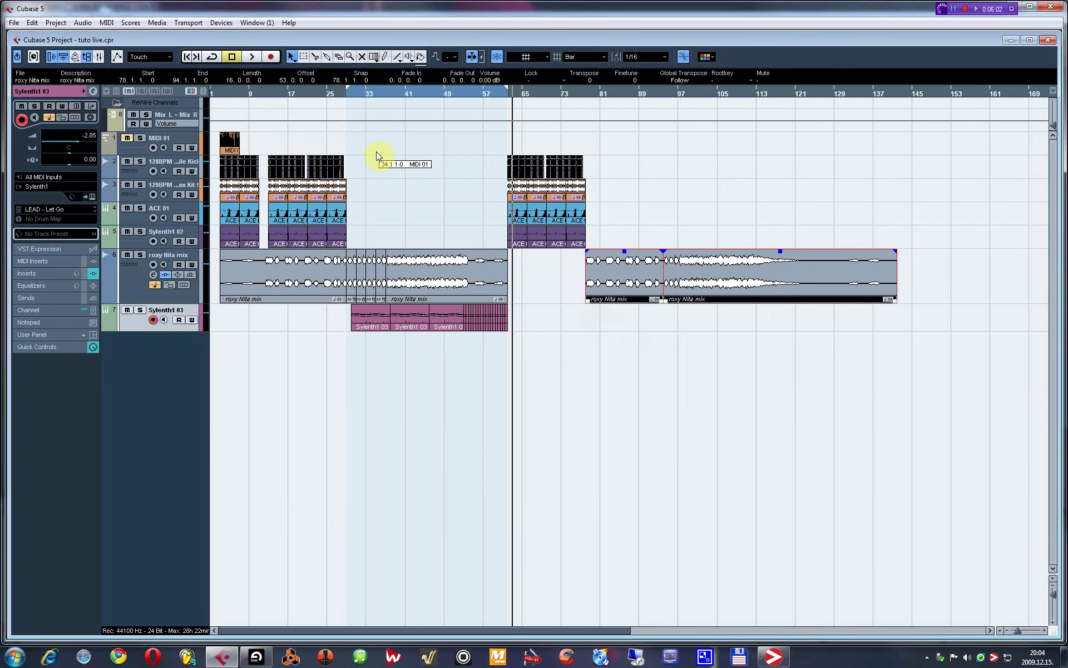
Audition the transition from bar 26, split the roxy Nita mix vocal at bar 28, and delete its piece between bars 28 and 29
key("KP_1")
key("h")
key("h")
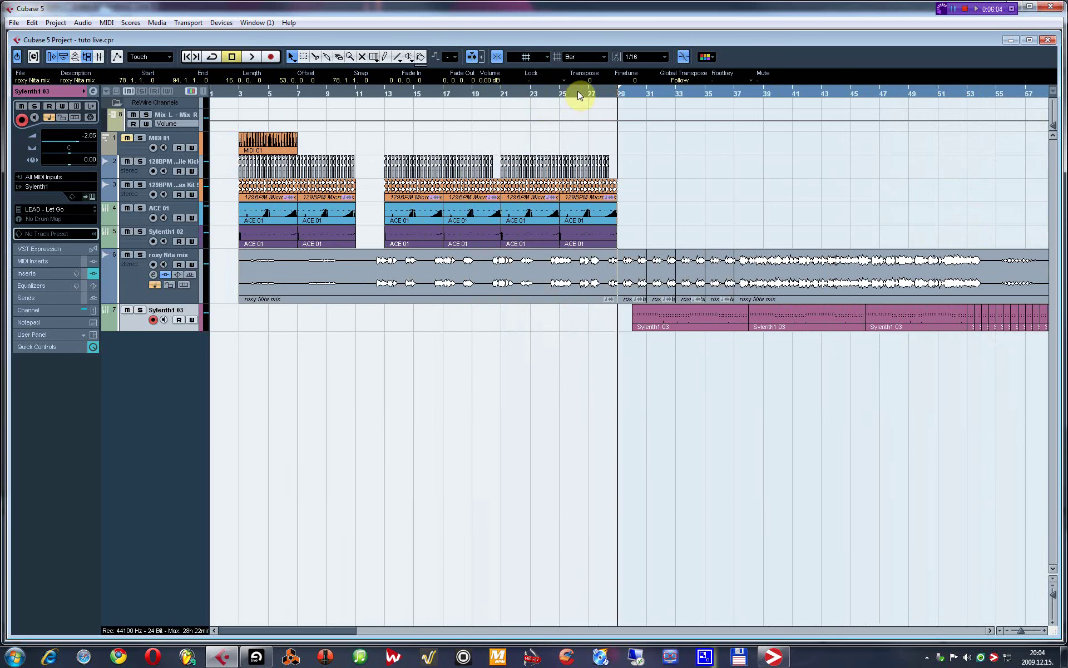
left_click(578, 95)
key("space")
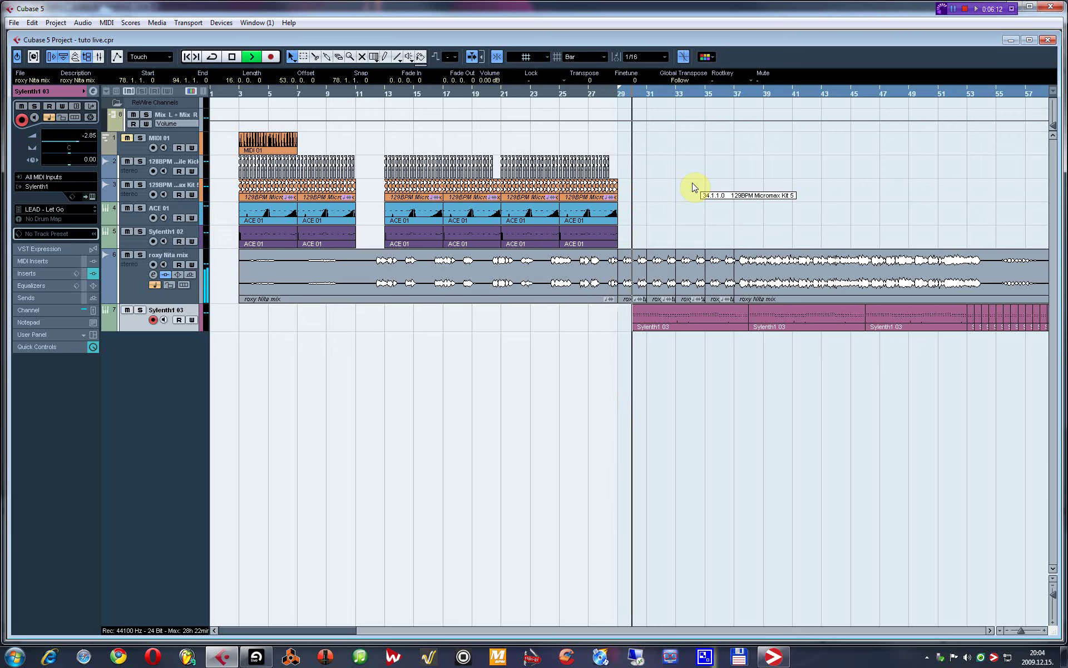
key("h")
key("h")
key("h")
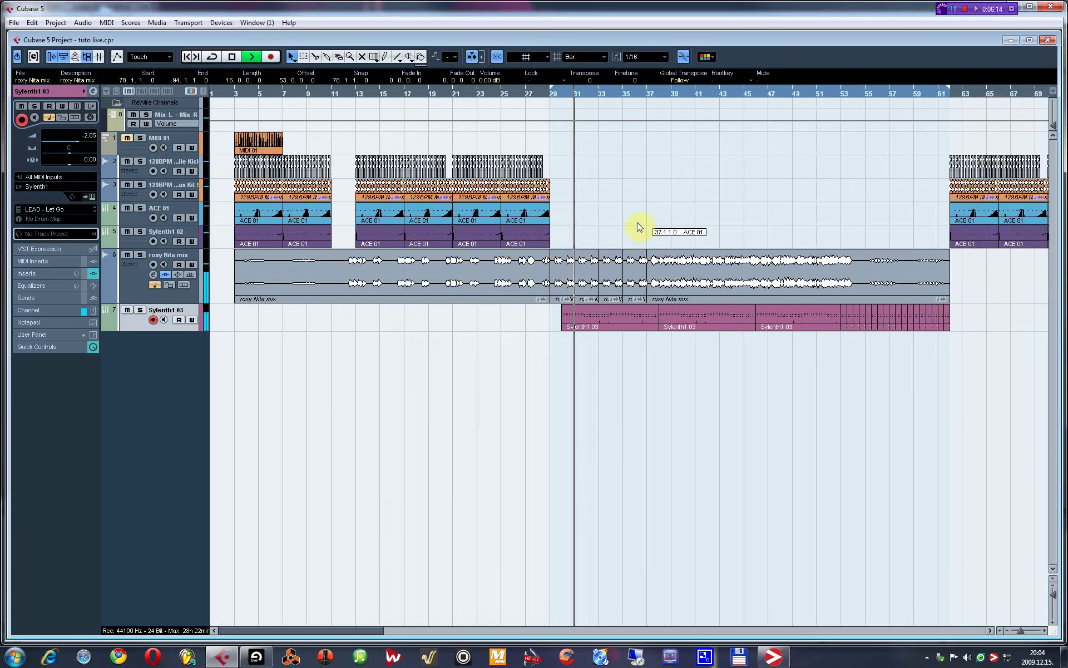
left_click(560, 284)
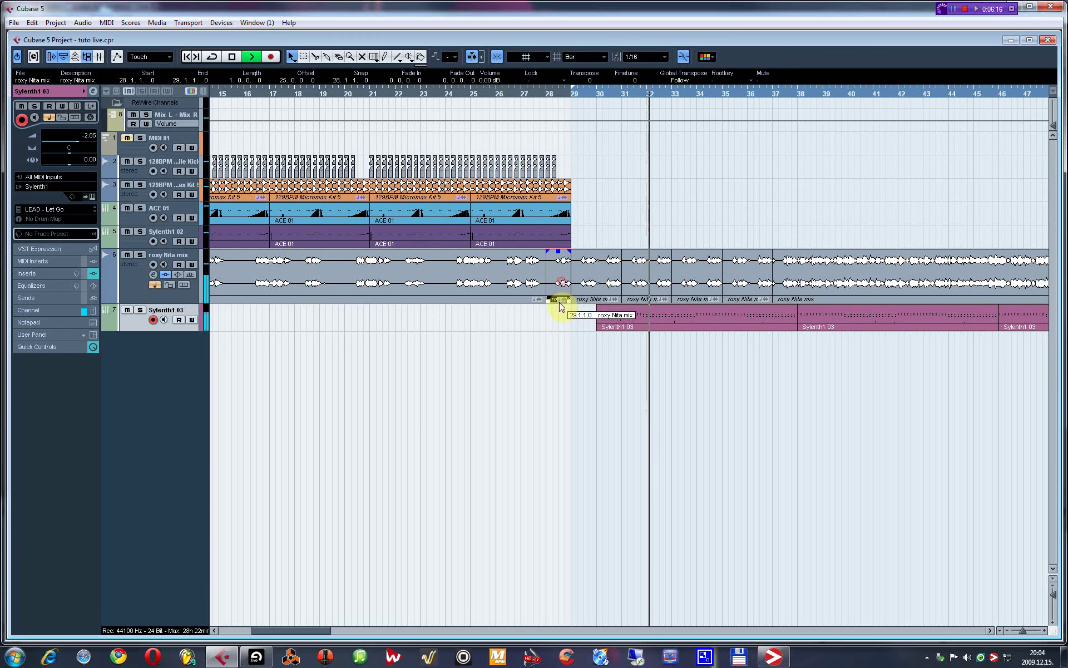
key("Delete")
left_click(519, 92)
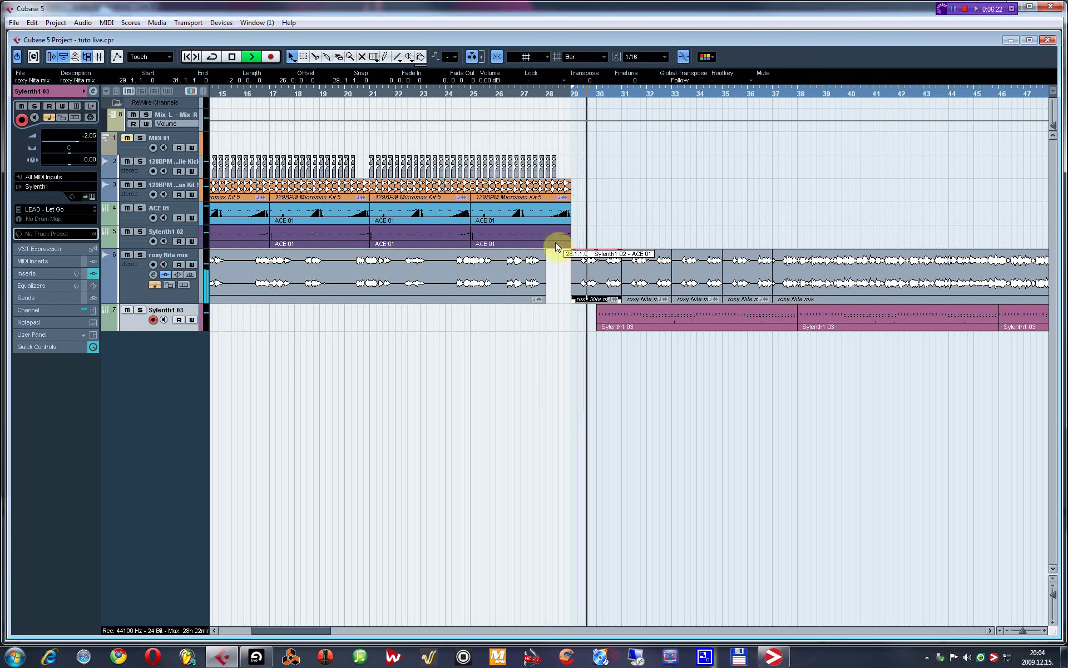
key("space")
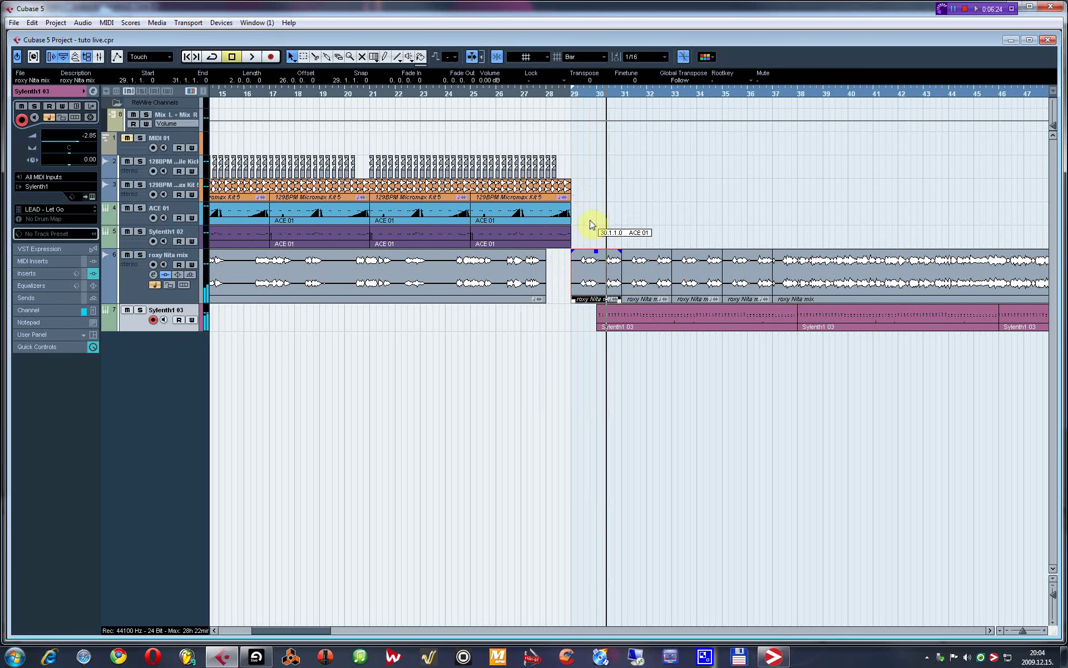
Move the roxy Nita mix events between bars 29 and 62 and all Sylenth1 03 parts one bar earlier
key("g")
key("g")
key("g")
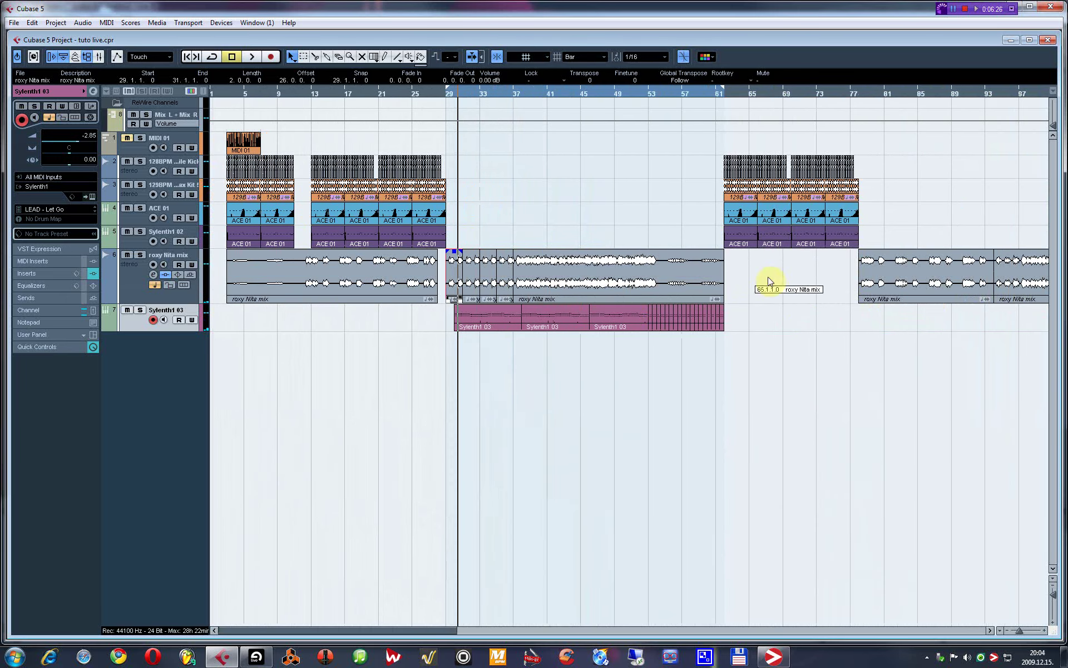
left_click_drag(765, 276, 446, 341)
key("h")
key("h")
key("h")
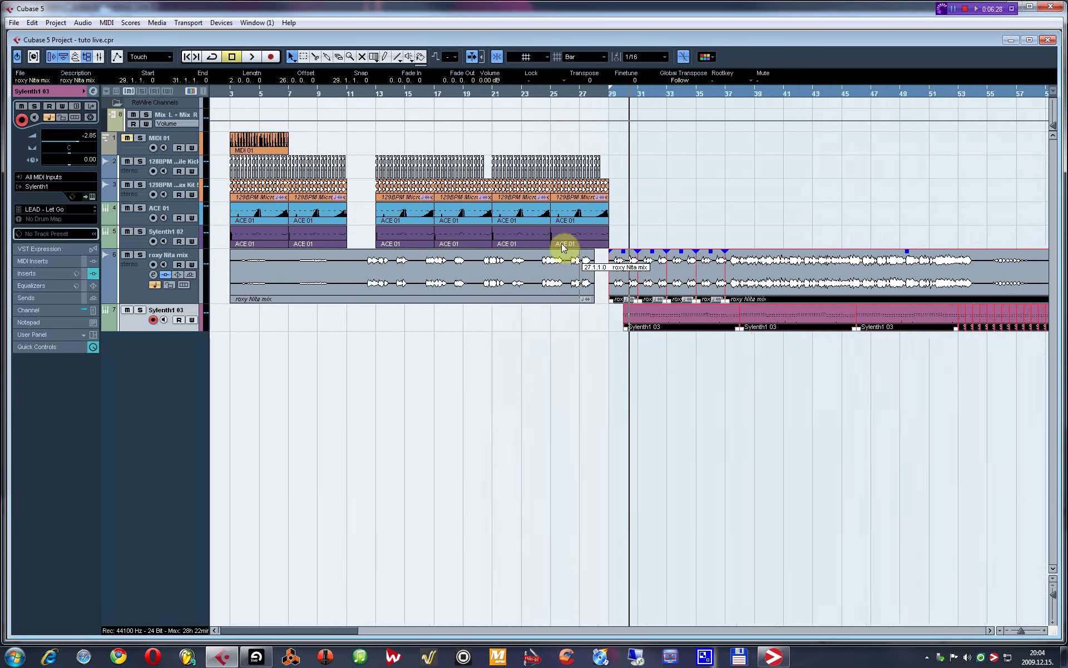
left_click_drag(581, 278, 548, 277)
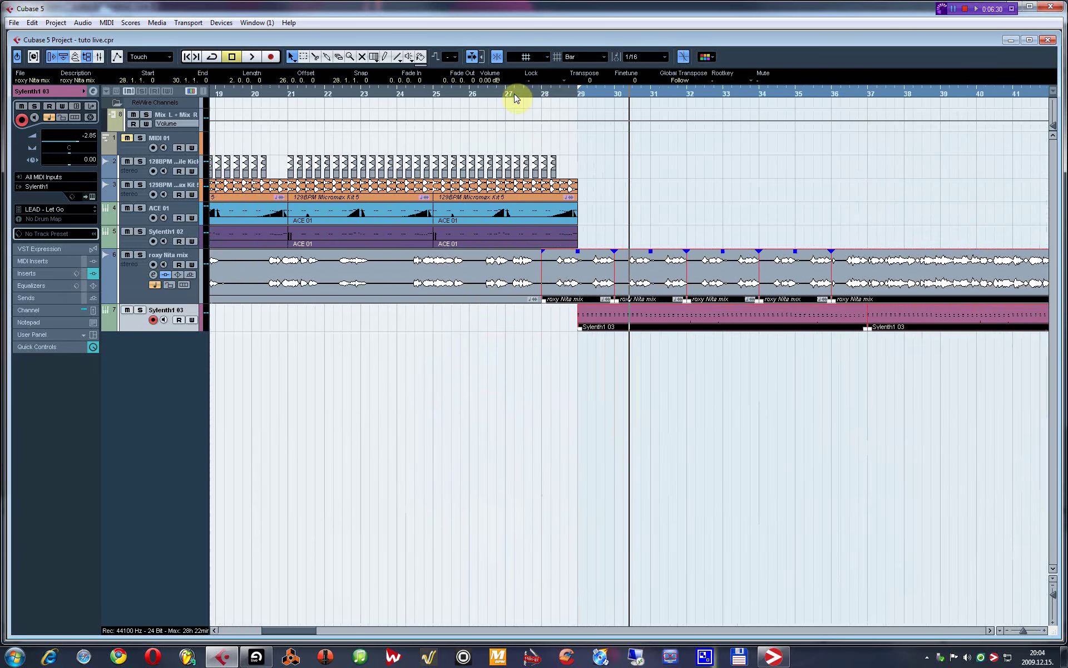
Audition the transition into the moved vocal and lead section from bar 27
left_click(509, 94)
key("space")
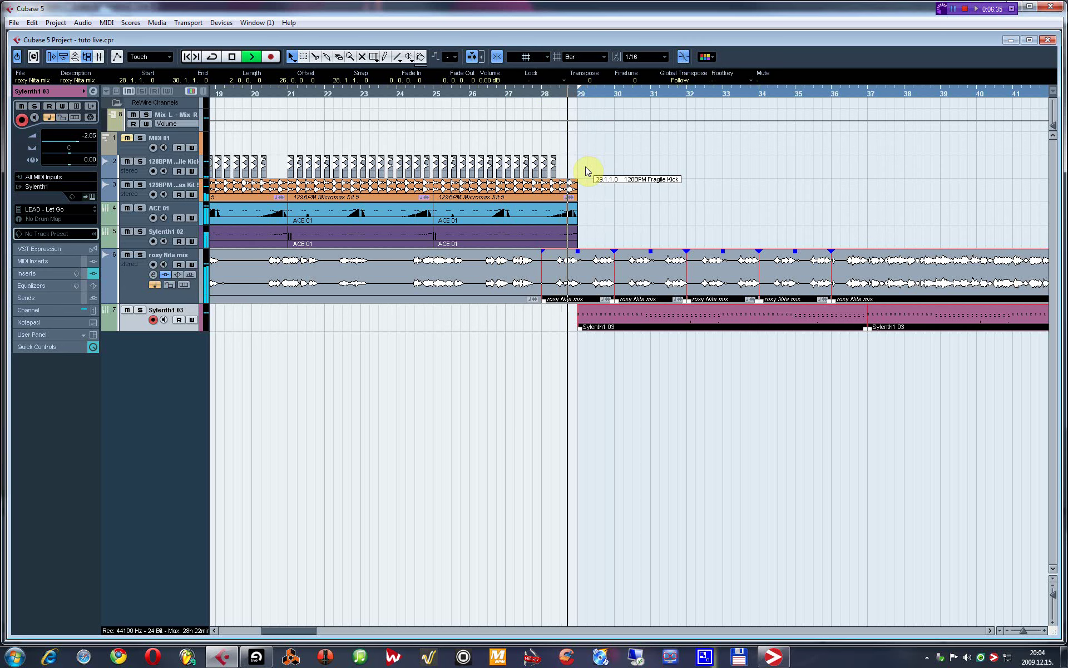
key("g")
key("g")
key("g")
key("g")
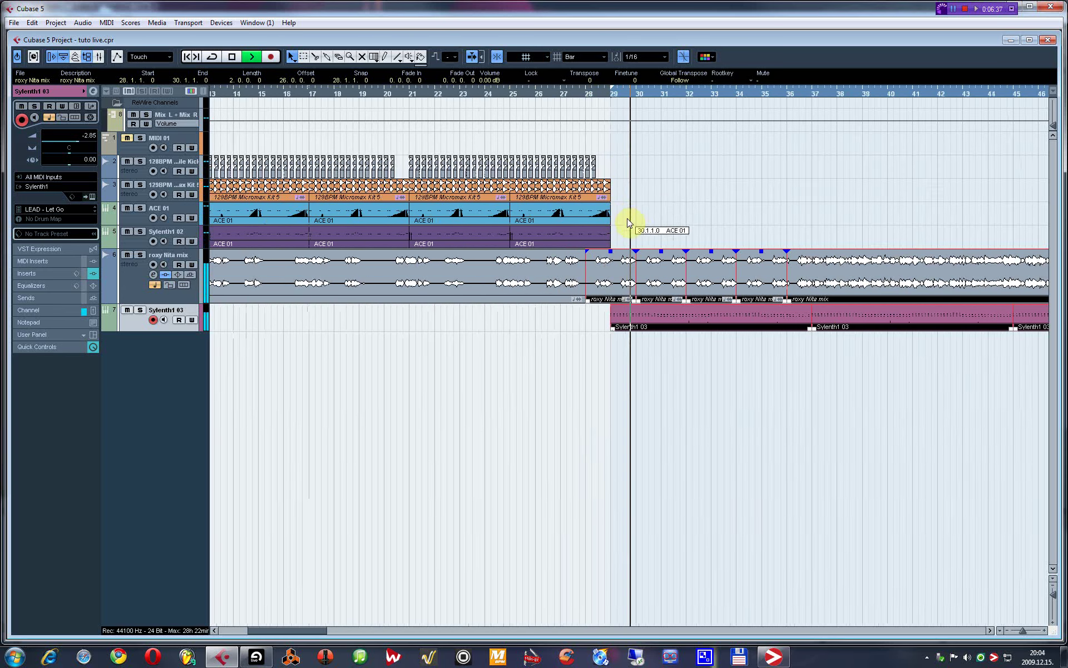
left_click_drag(511, 327, 511, 328)
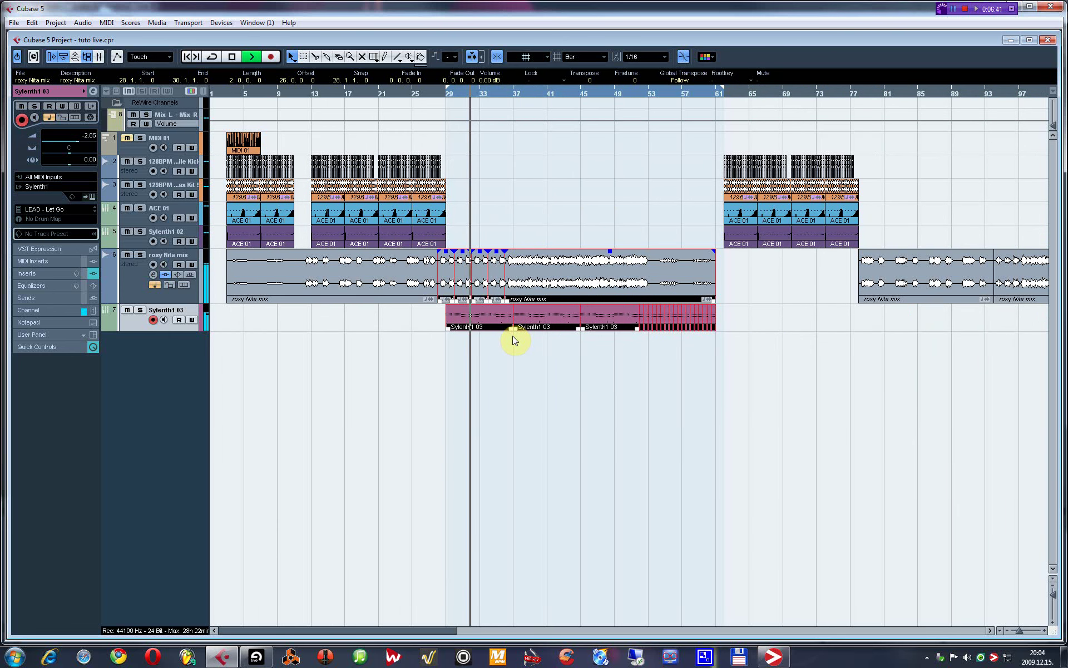
key("space")
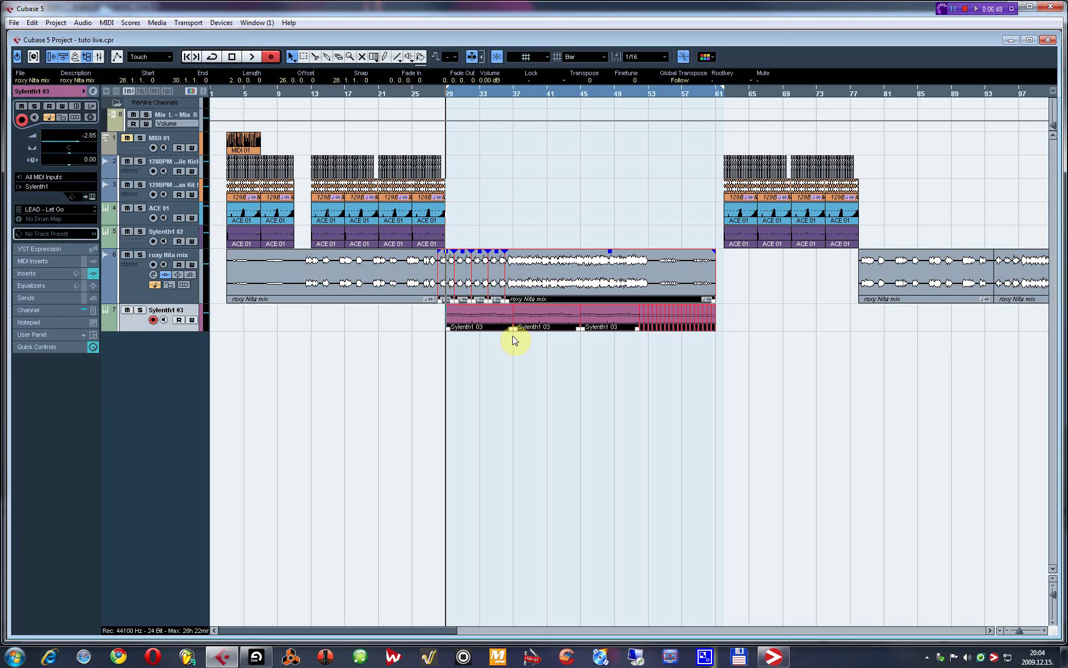
Record live controller movements on the Sylenth1 03 track from bar 29 to just past bar 62
key("KP_Multiply")
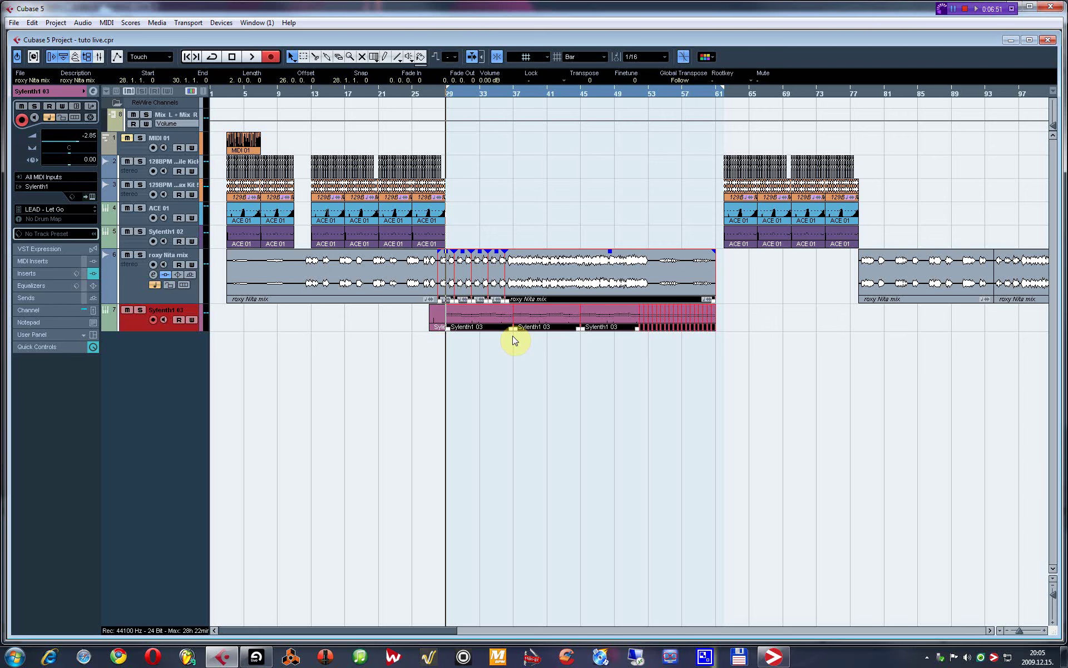
left_click(515, 341)
key("space")
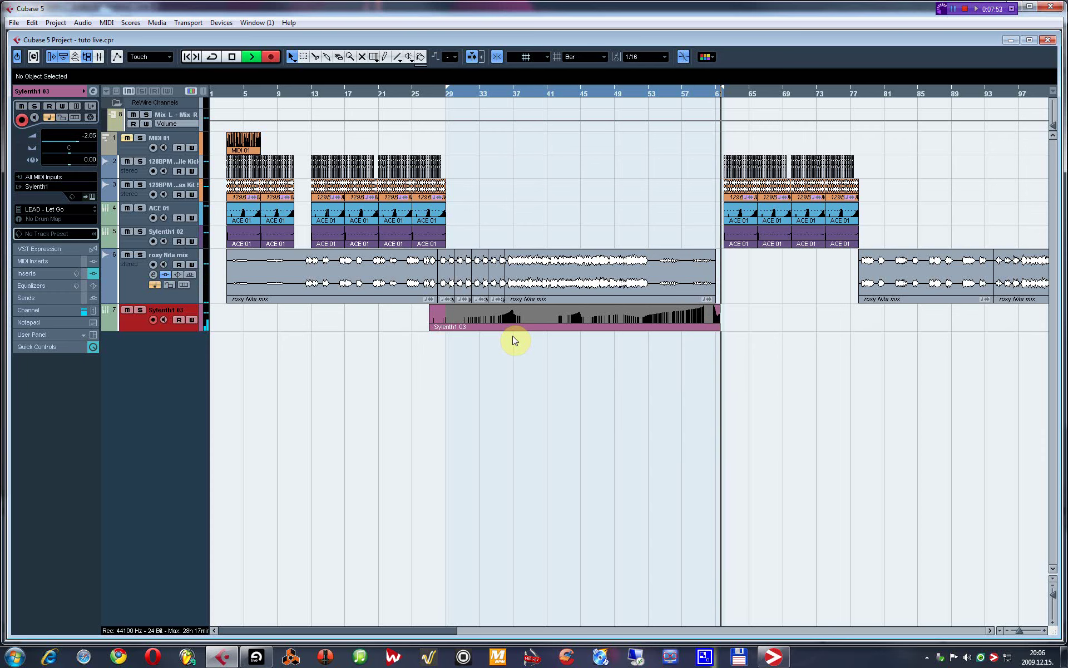
key("space")
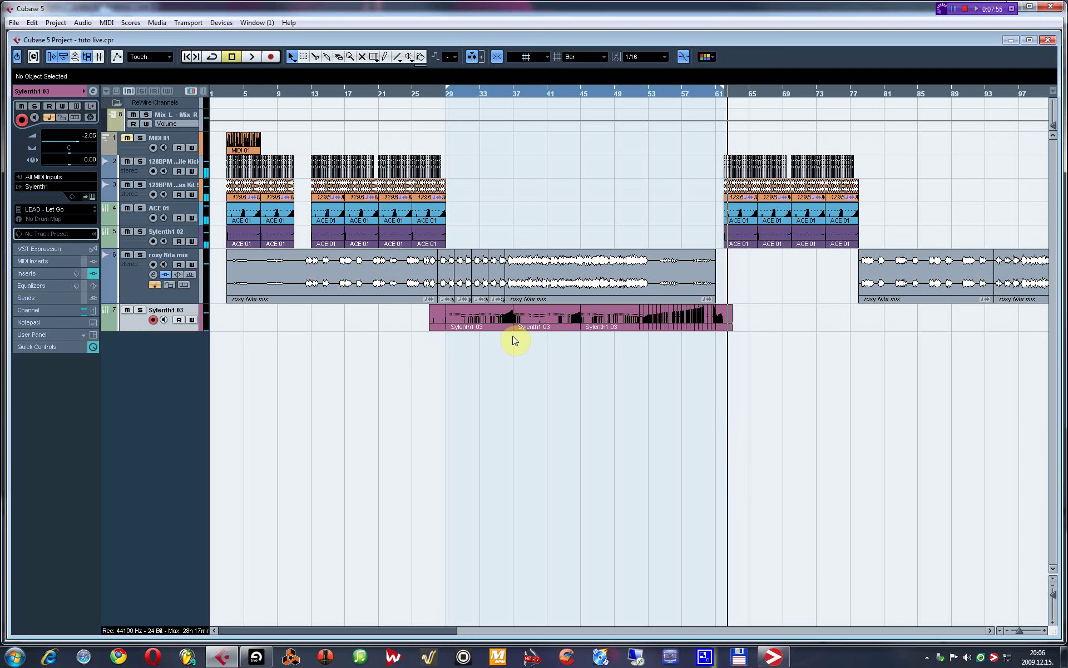
Move the returning kick, Micromax kit, ACE 01 and Sylenth1 02 parts one bar earlier to start at bar 61
left_click(894, 158)
left_click_drag(722, 245, 726, 239)
left_click(620, 197)
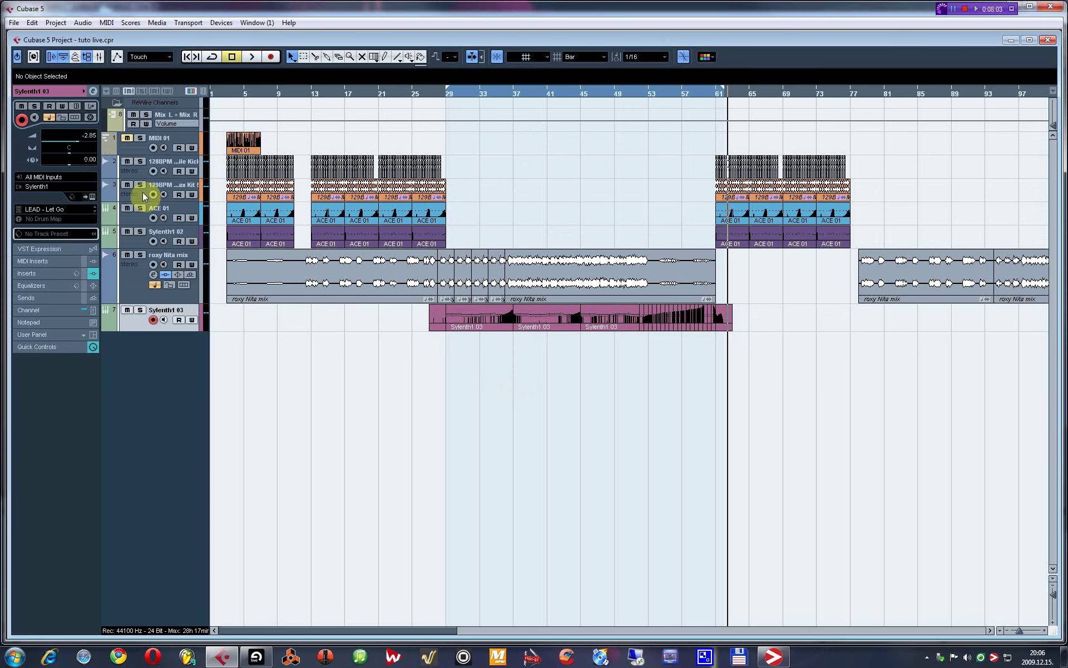
Raise the threshold of the L2 limiter on the Sylenth1 03 channel to -3.8
key("F3")
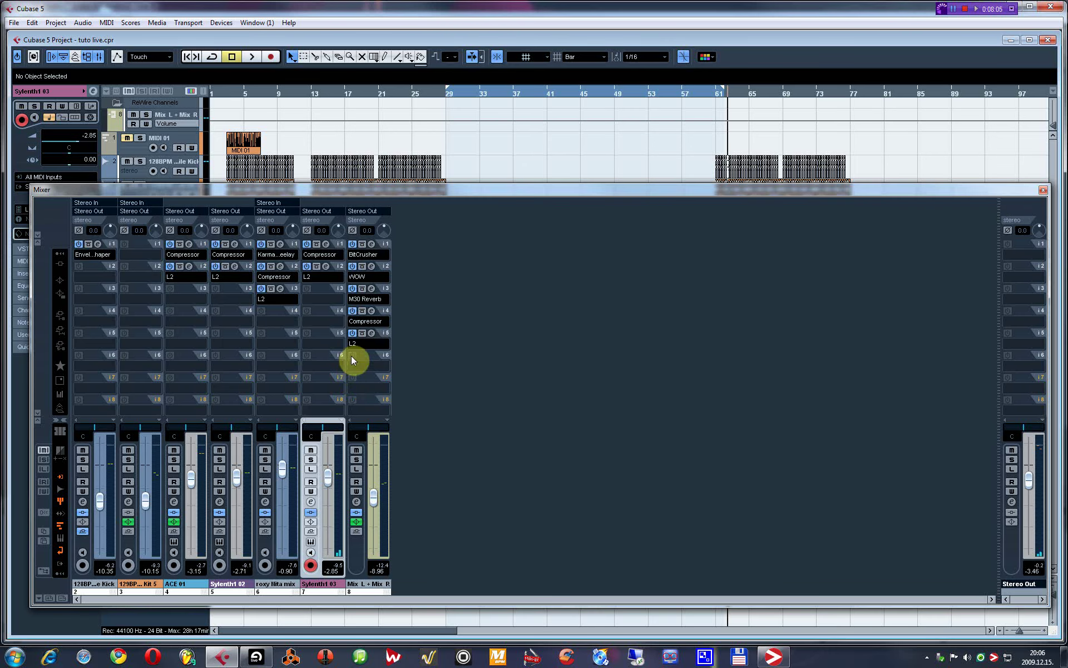
left_click(326, 267)
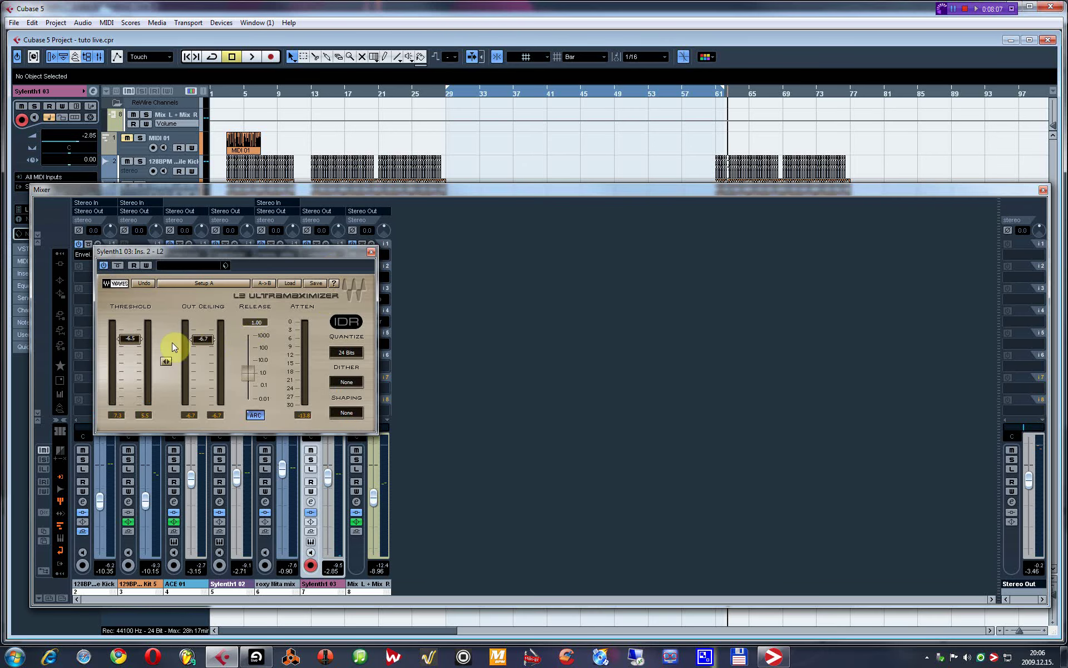
left_click(1043, 190)
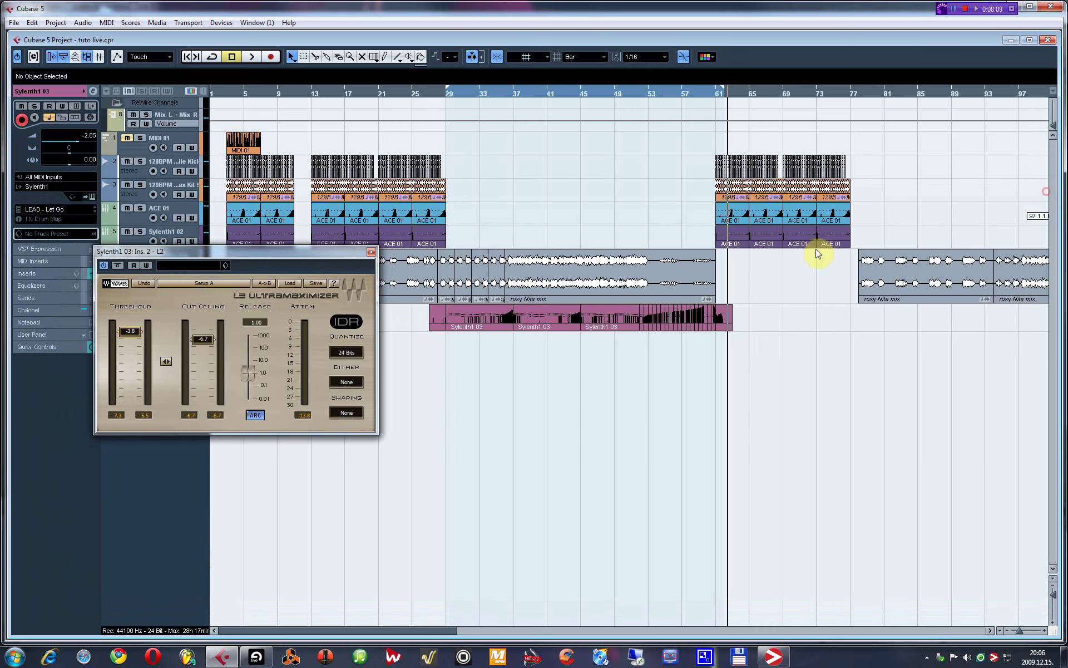
left_click(373, 253)
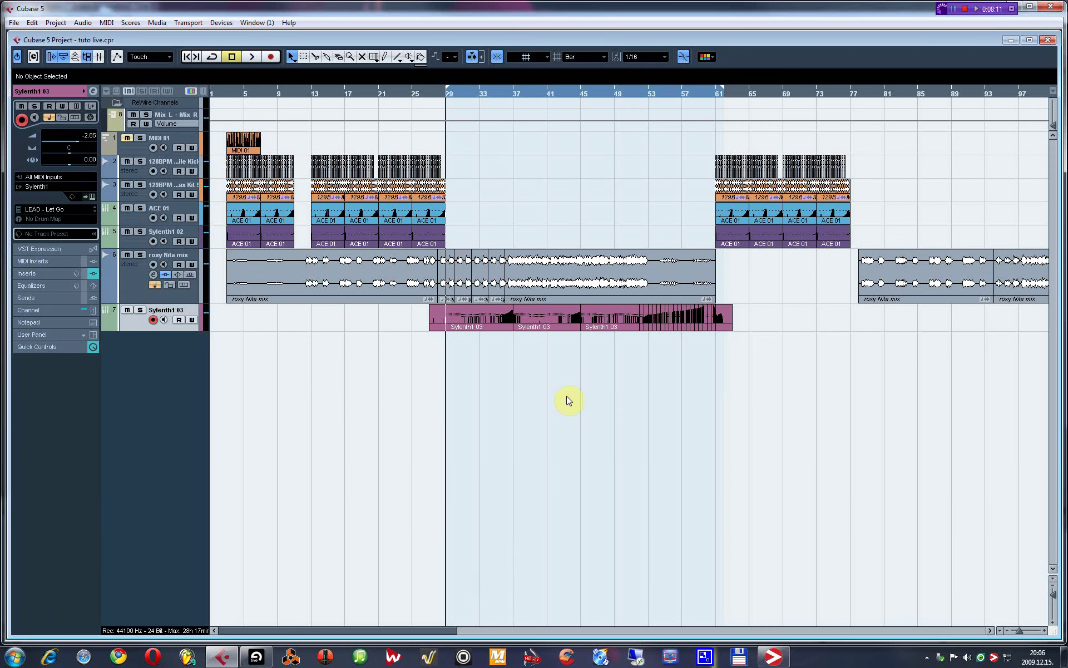
Audition the vocal and lead break from bar 29 and again from bar 36
key("space")
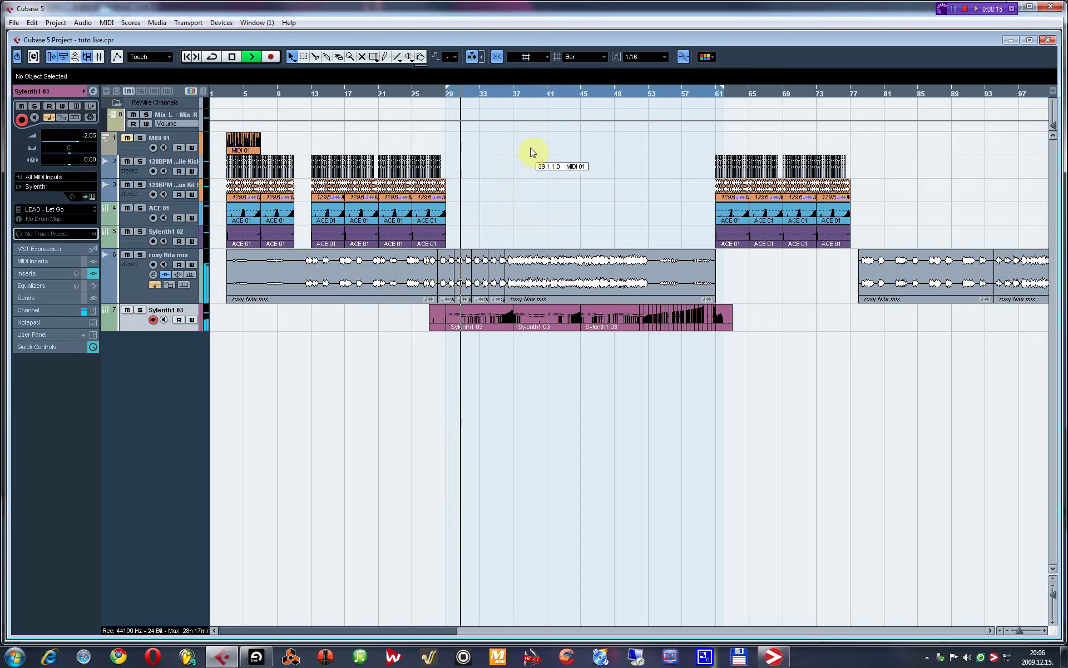
left_click(506, 91)
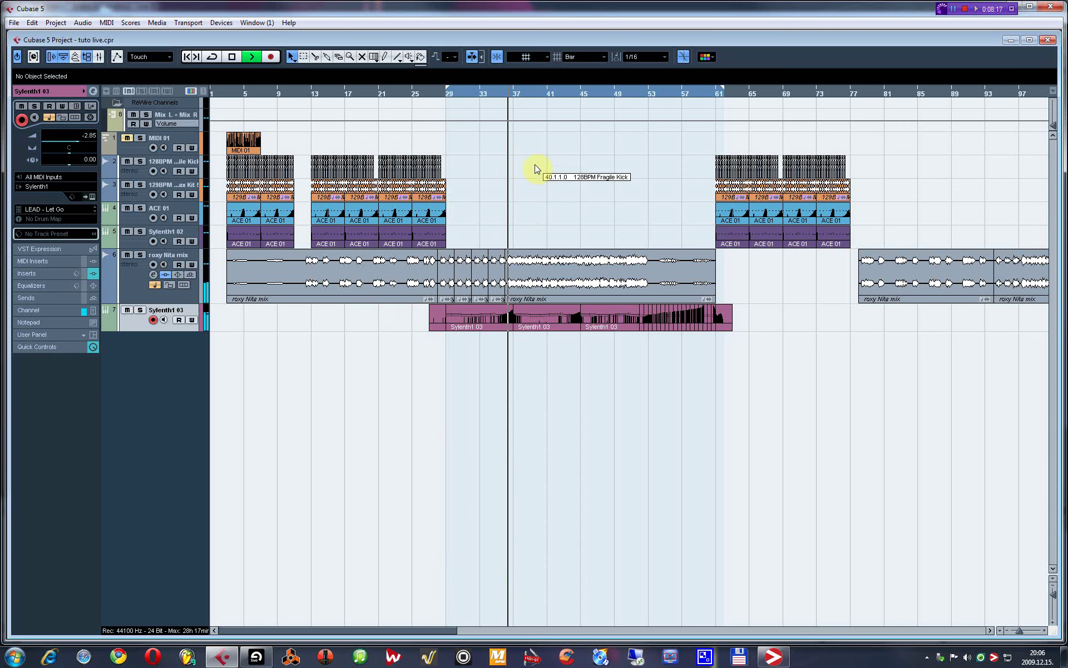
key("space")
Add one instrument track using the u-he ACE synth
right_click(139, 343)
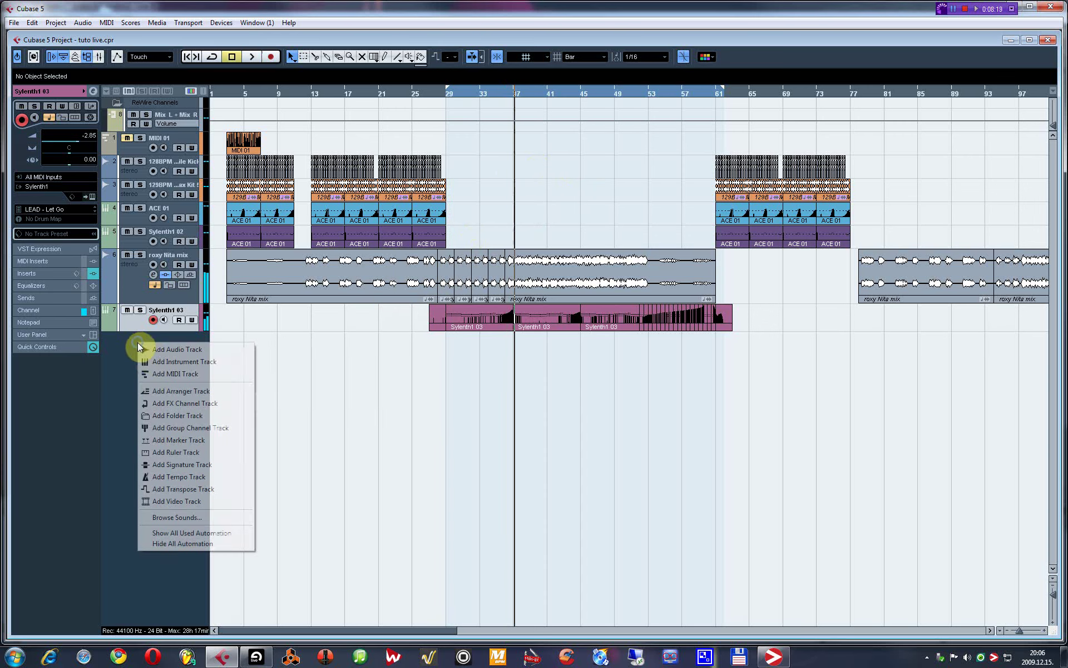
left_click(156, 361)
left_click(259, 236)
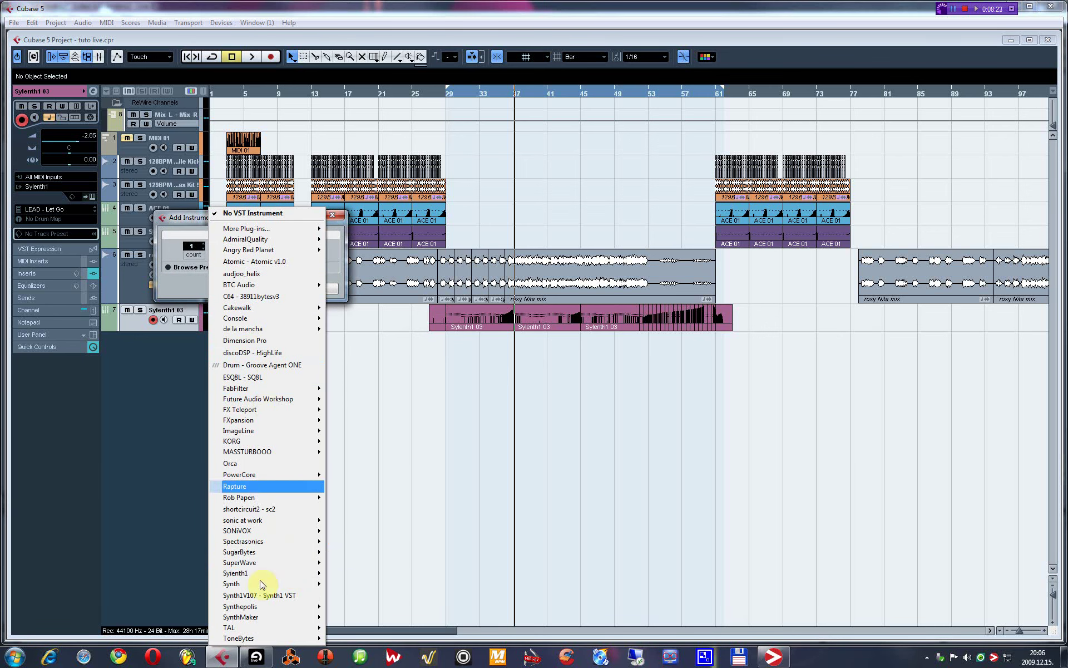
mouse_move(253, 228)
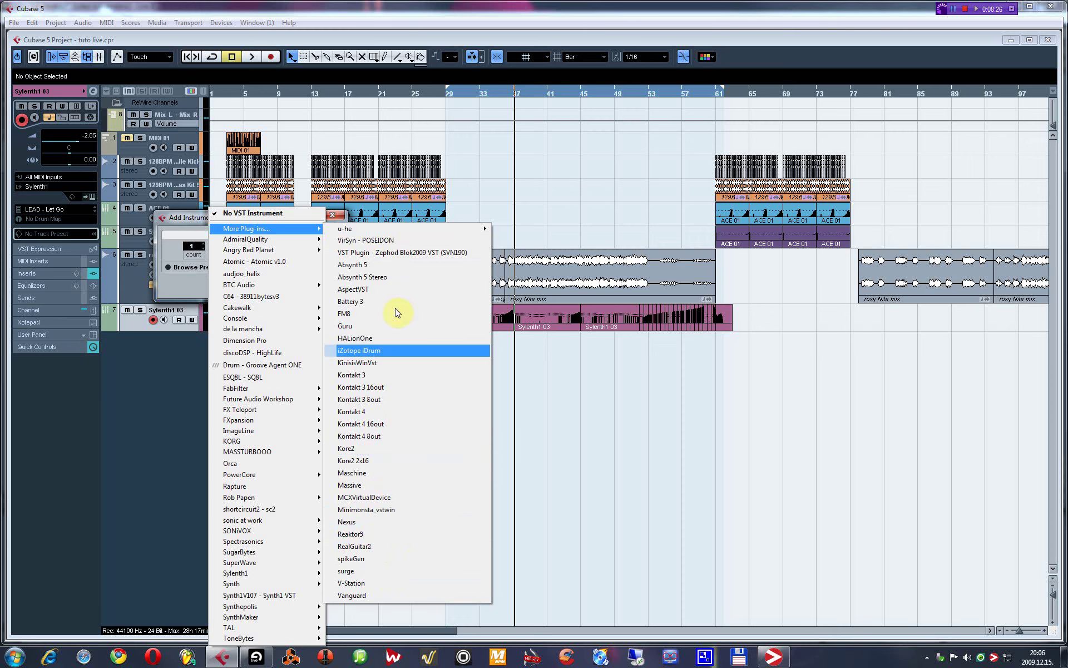
mouse_move(398, 228)
left_click(516, 243)
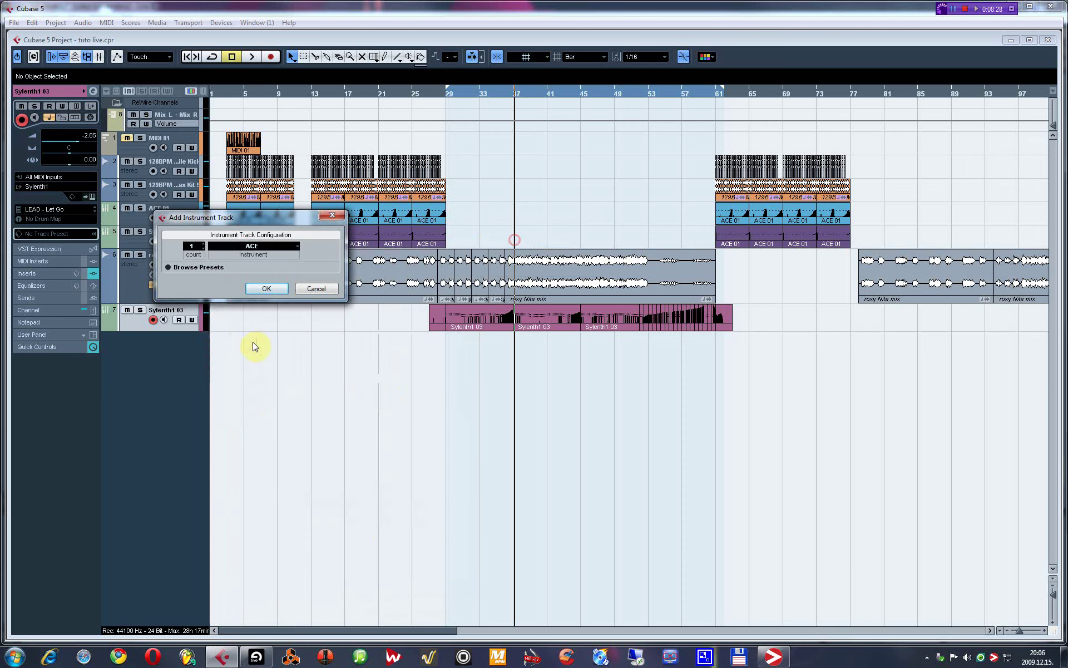
left_click(268, 288)
Open the ACE 04 synth editor and lower the track's volume to -7.68
left_click(92, 195)
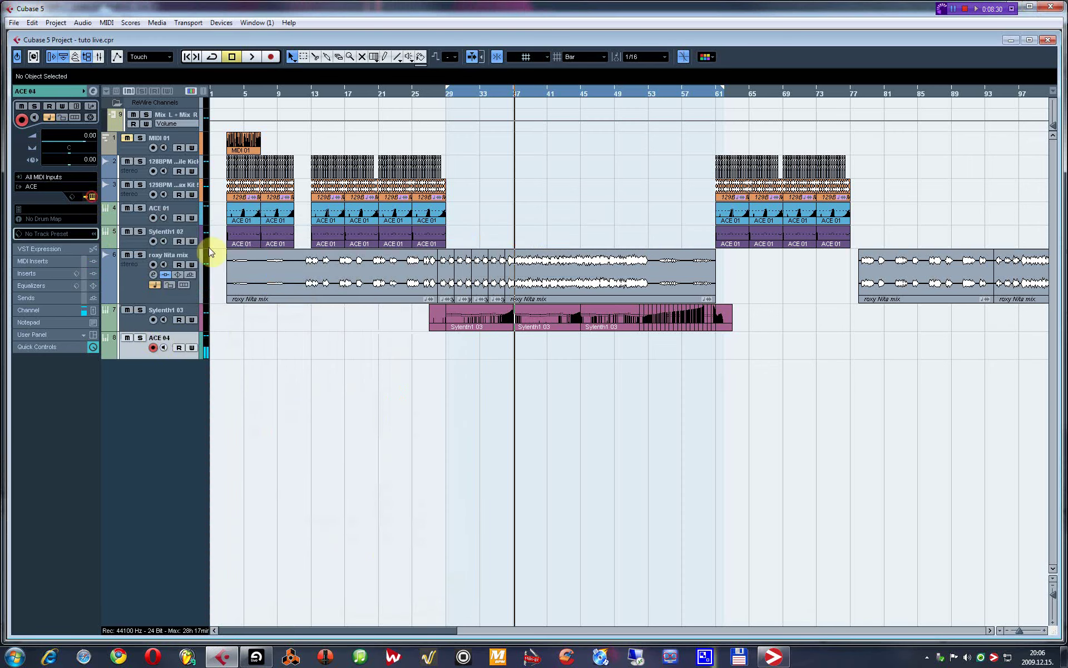
key("F3")
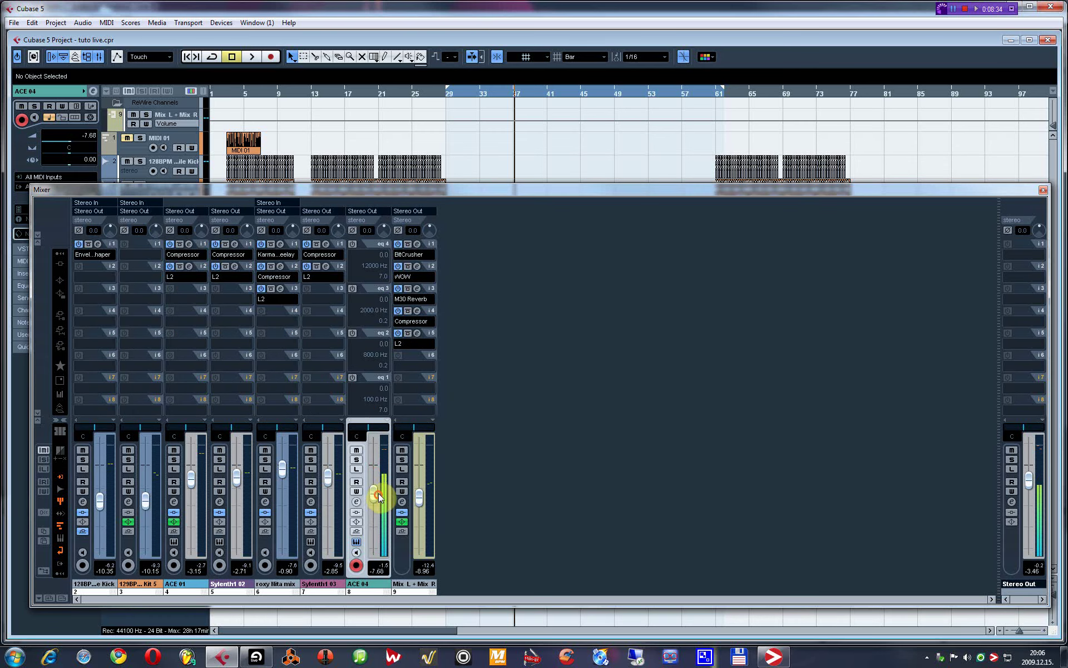
key("F3")
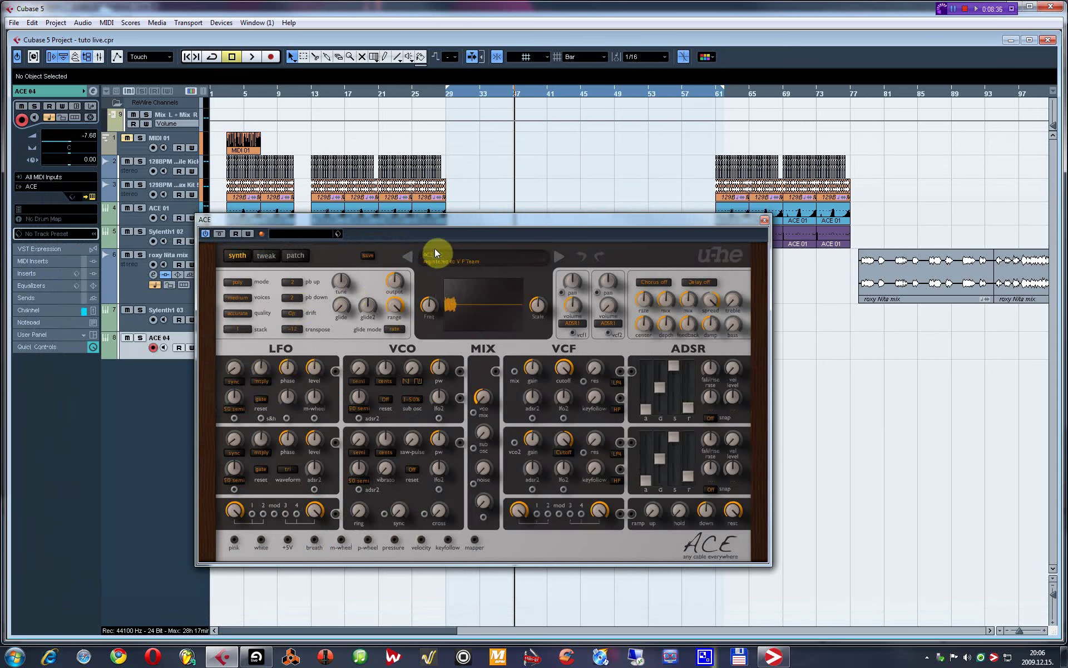
Audition presets from ACE's 08 Modular Madness folder, from BT jarre fx 02 through TAS Comm Failure
left_click(295, 256)
left_click(250, 360)
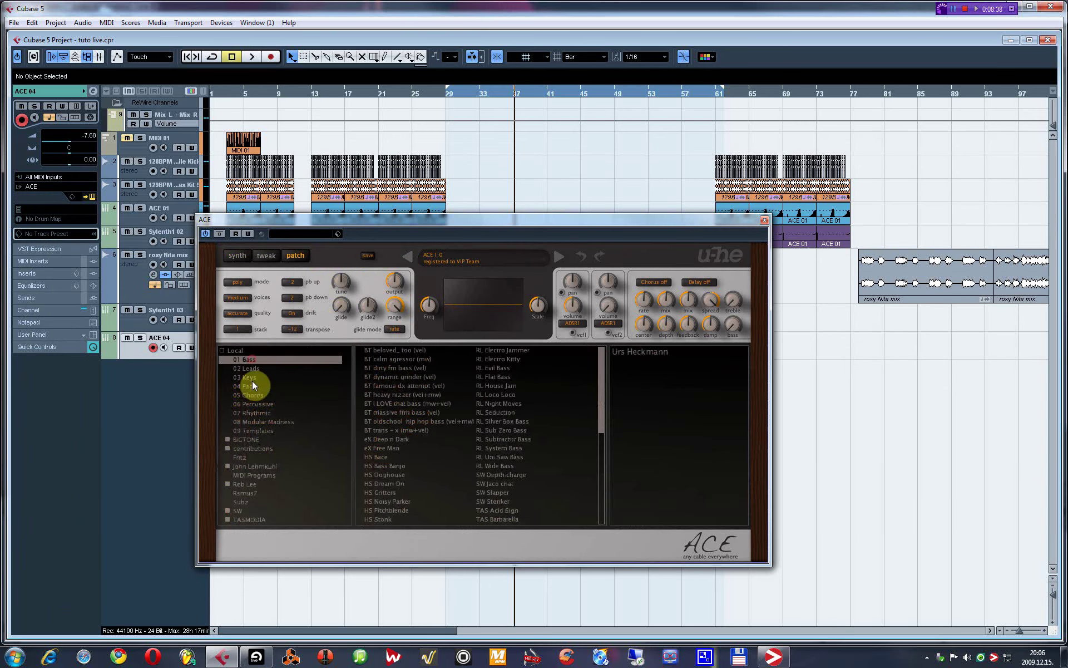
left_click(285, 421)
left_click(410, 369)
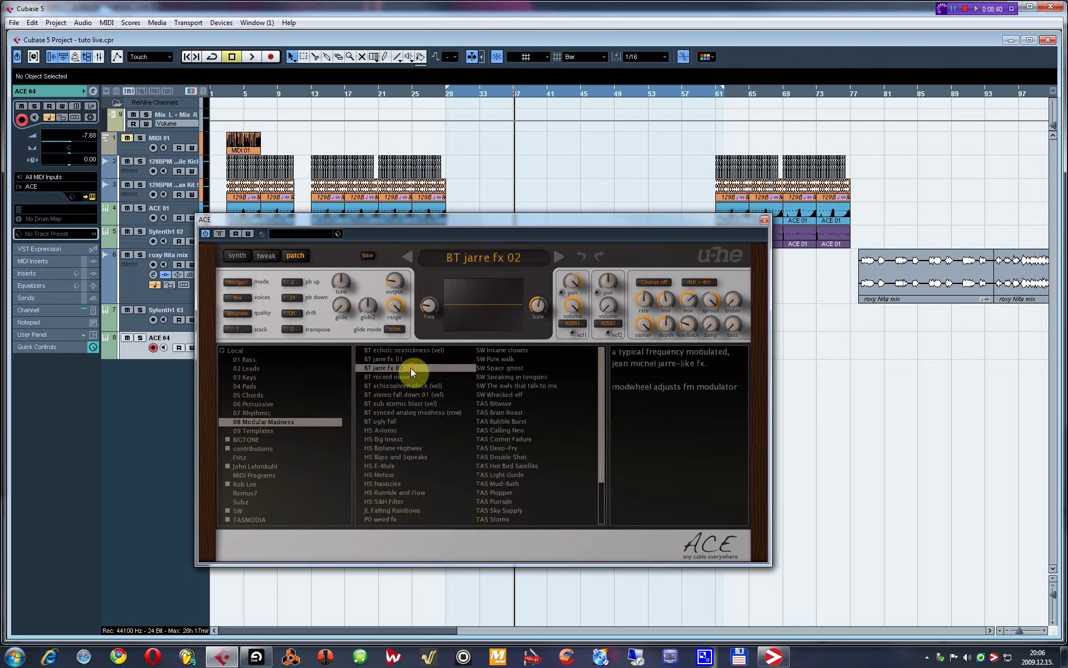
left_click(397, 351)
key("Down")
key("Down")
key("Down")
key("Down")
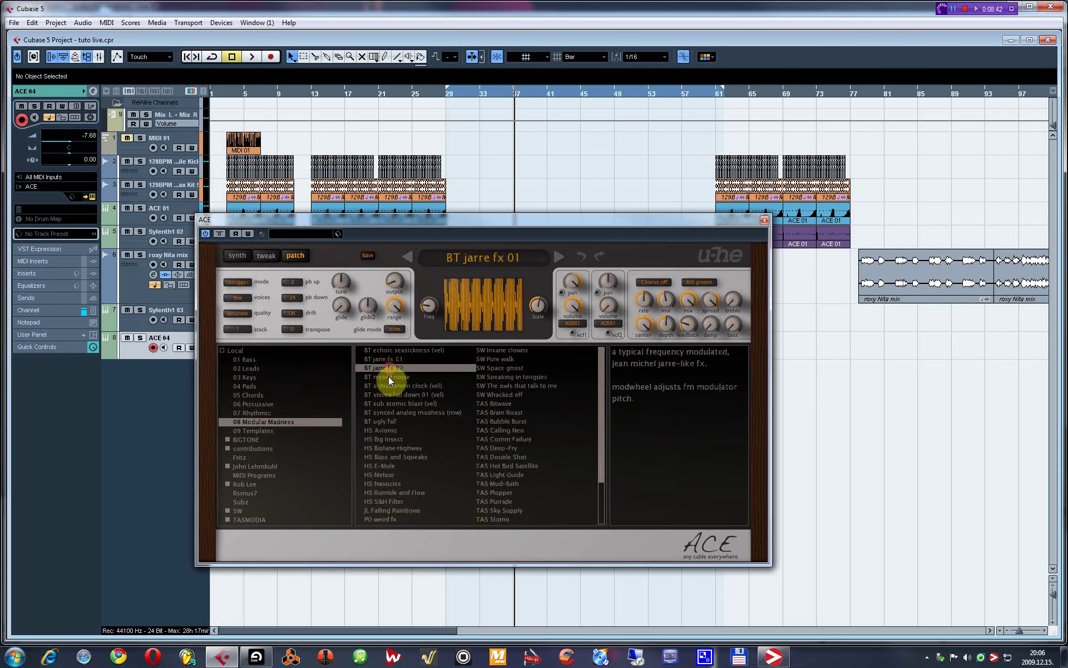
left_click(385, 395)
left_click(383, 403)
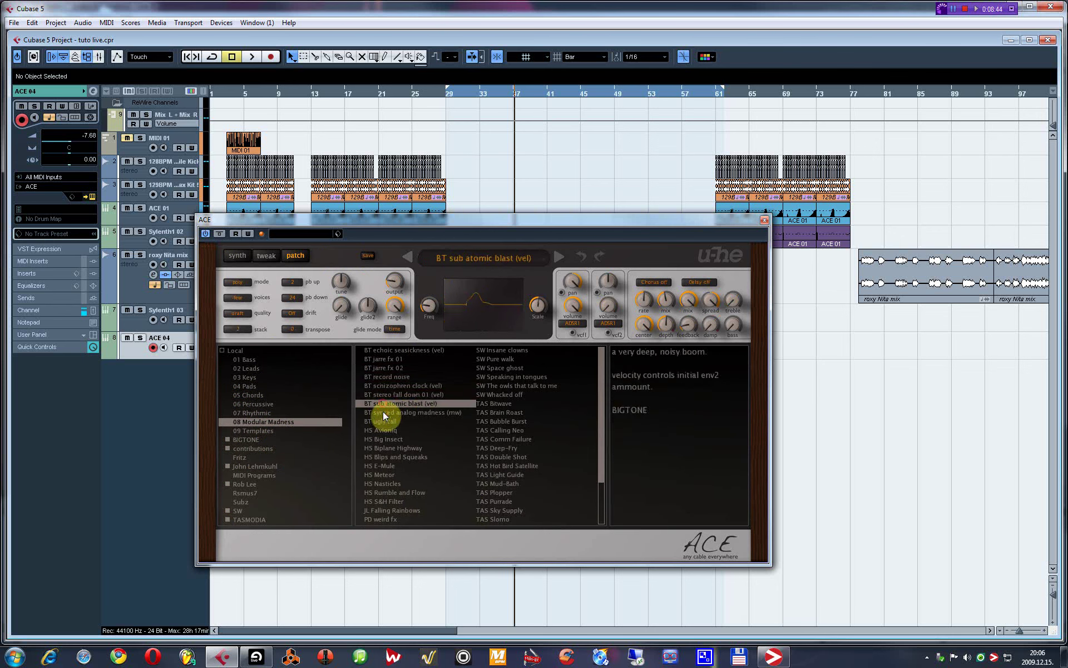
left_click(382, 413)
left_click(383, 423)
left_click(383, 430)
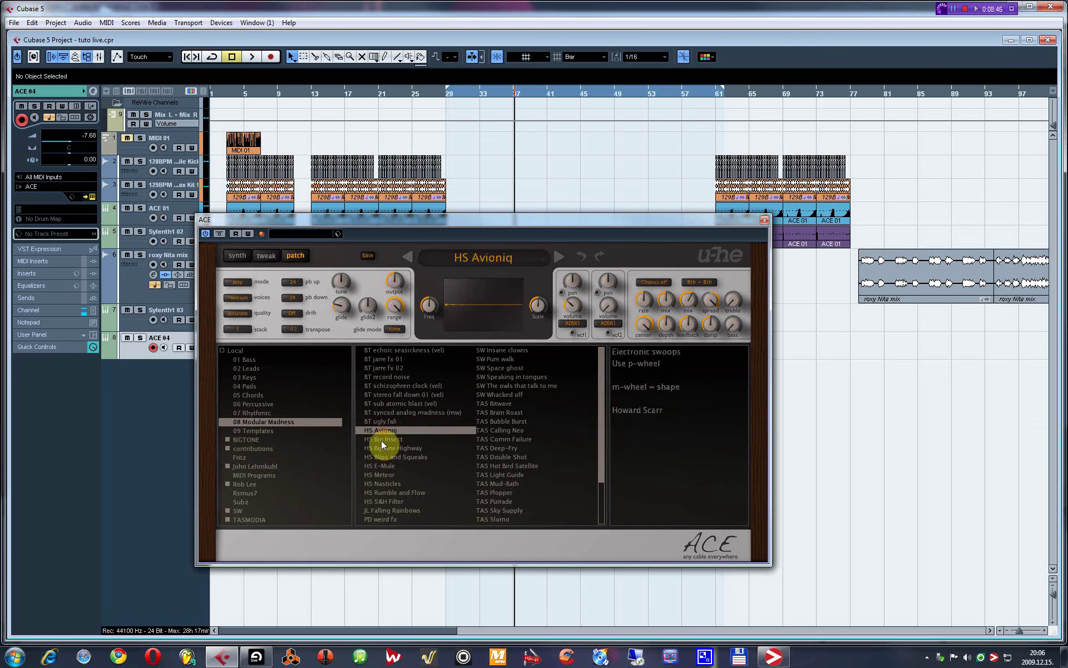
left_click(382, 439)
left_click(384, 451)
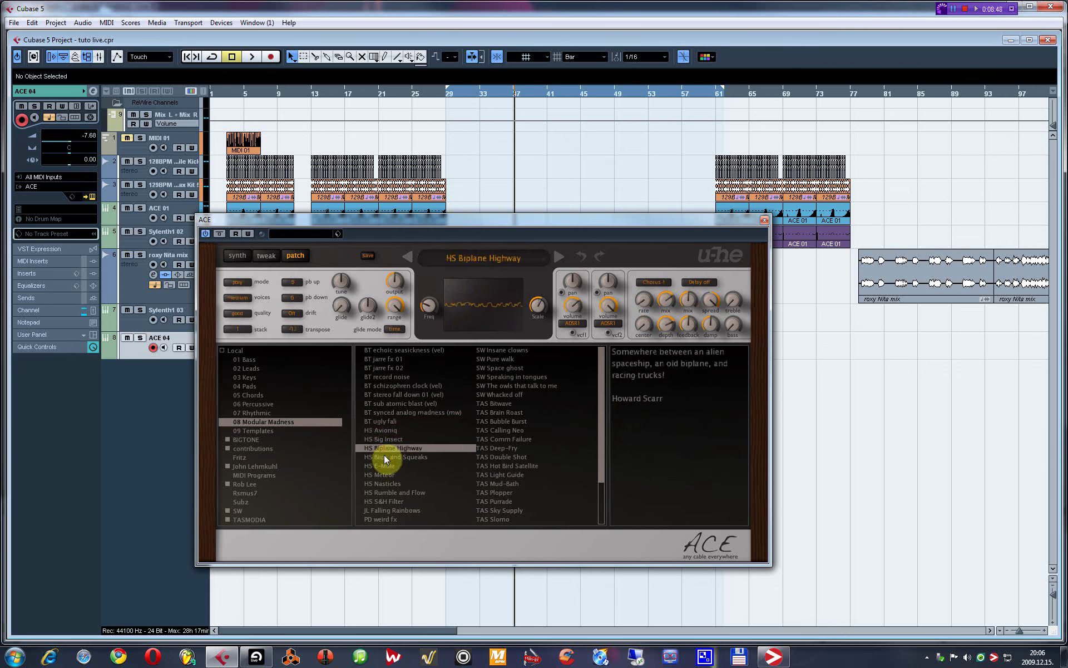
left_click(384, 456)
left_click(387, 466)
left_click(383, 475)
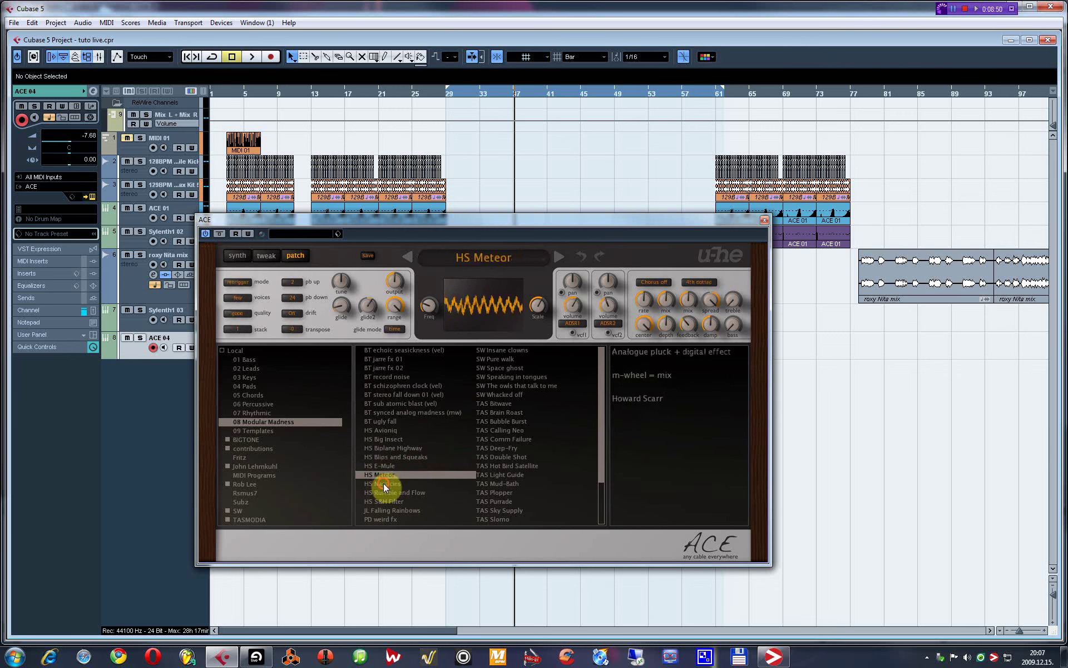
left_click(383, 484)
left_click(383, 492)
left_click(381, 500)
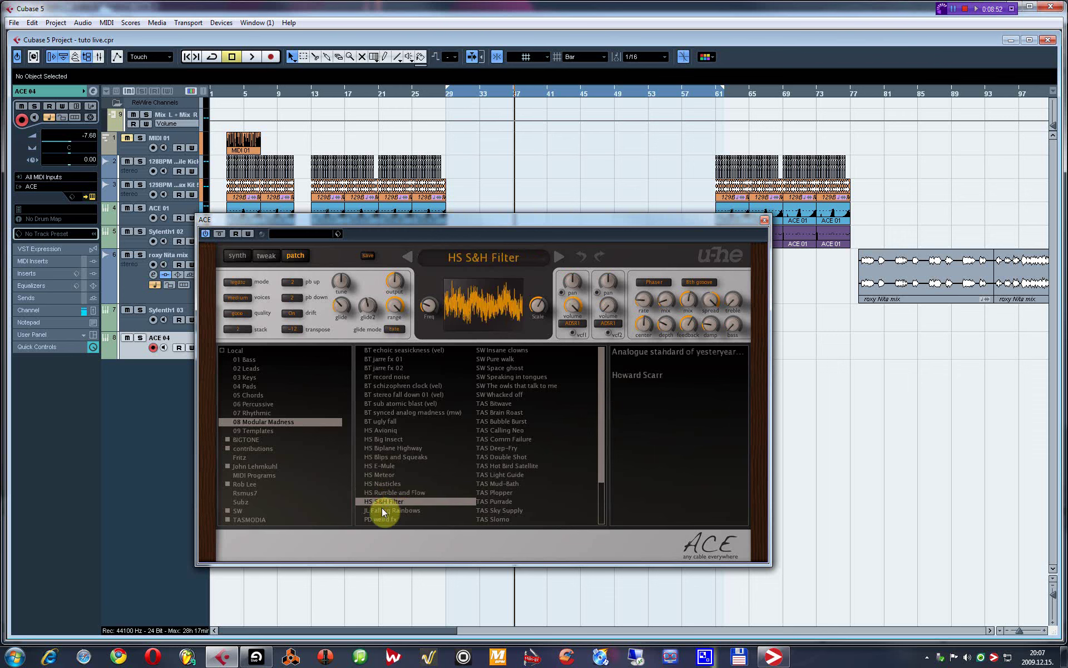
left_click(381, 509)
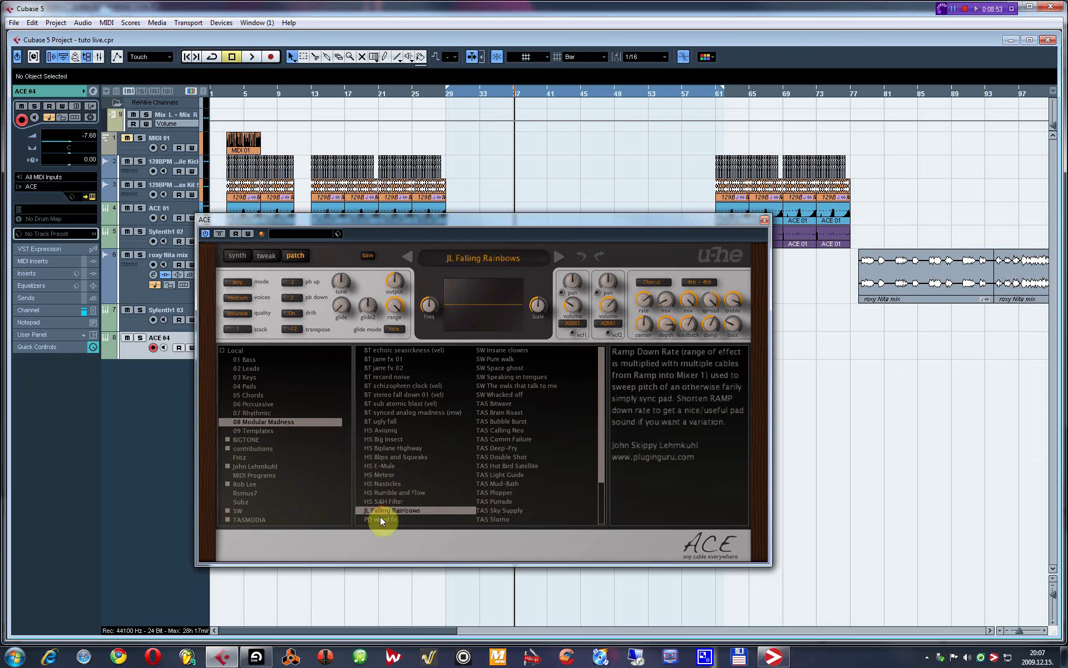
left_click(495, 351)
left_click(496, 377)
left_click(495, 422)
left_click(481, 438)
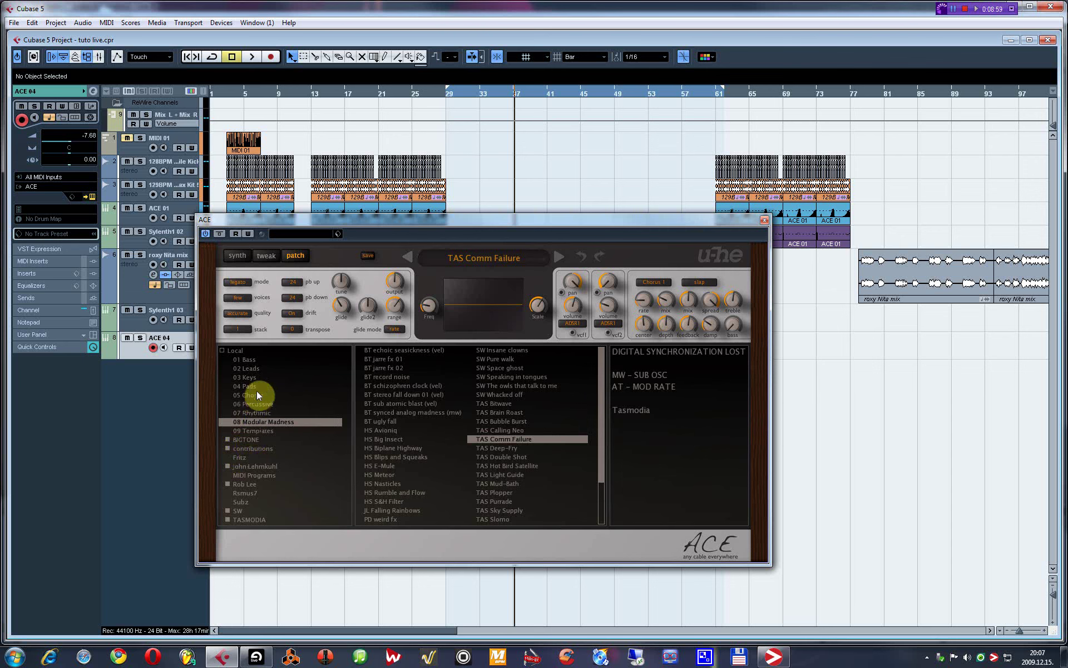
Try wide and saw basses in ACE's 01 Bass folder and load the RL System Bass preset
left_click(252, 360)
left_click(508, 466)
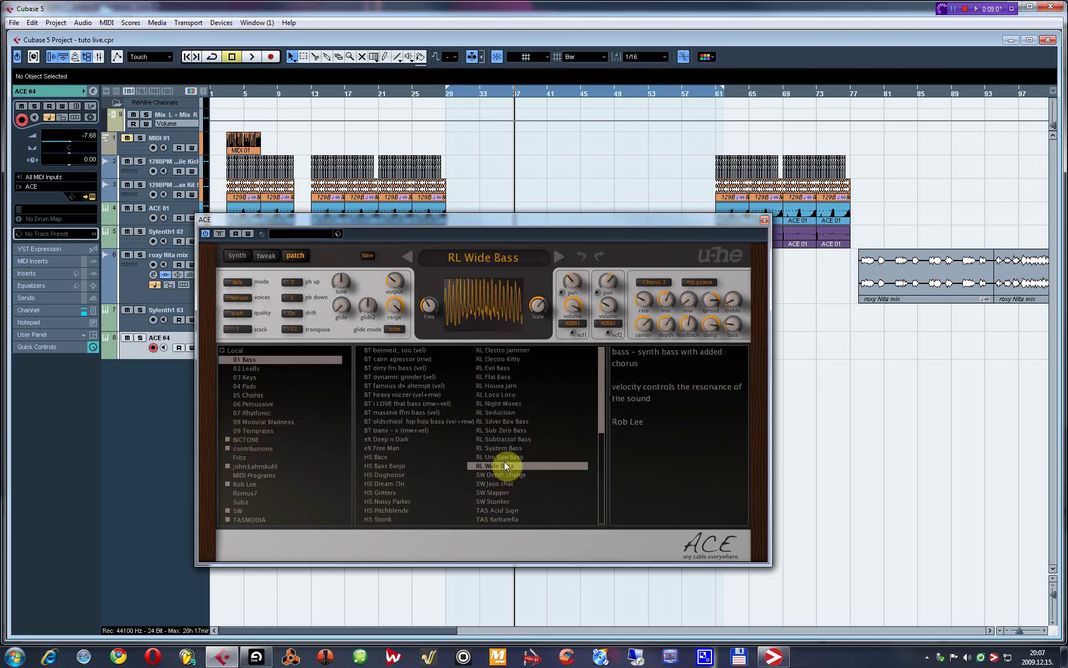
left_click(504, 456)
left_click(507, 447)
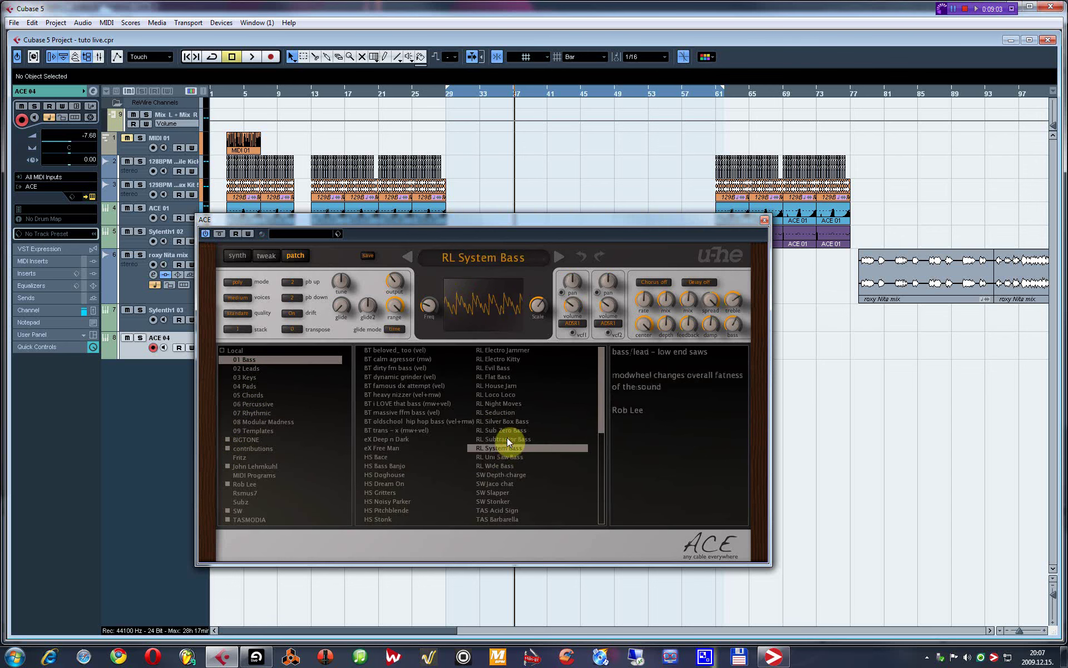
Assign the cutoff of ACE's upper VCF to a MIDI controller on the synth page
left_click(236, 254)
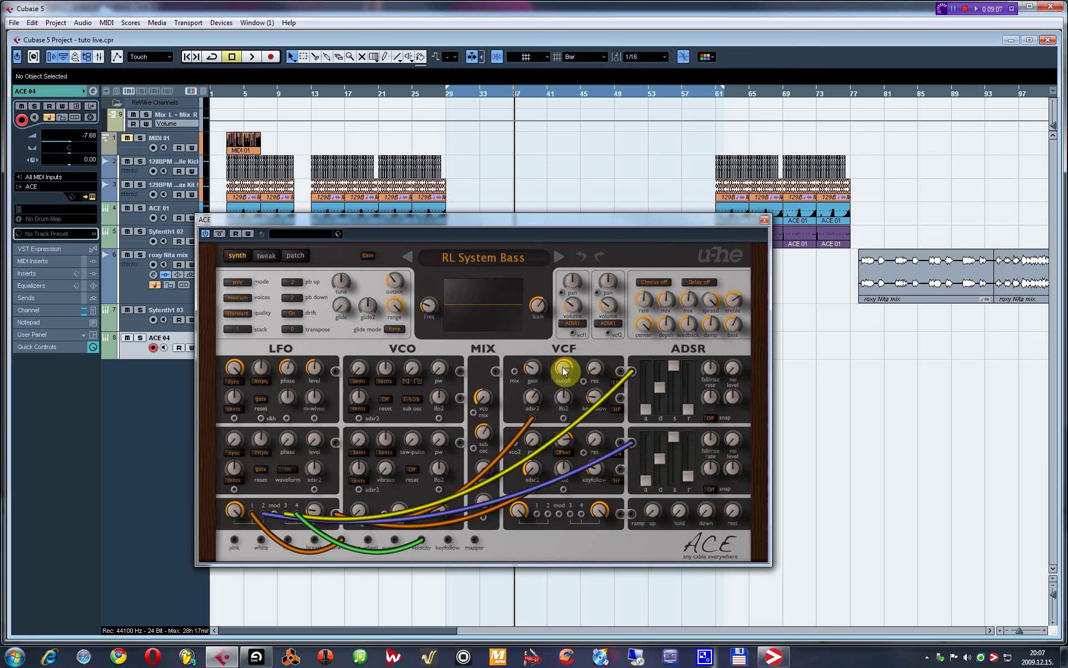
right_click(564, 371)
left_click(578, 372)
Set the ACE 04 track's volume to -1.26 and close the synth editor
key("F3")
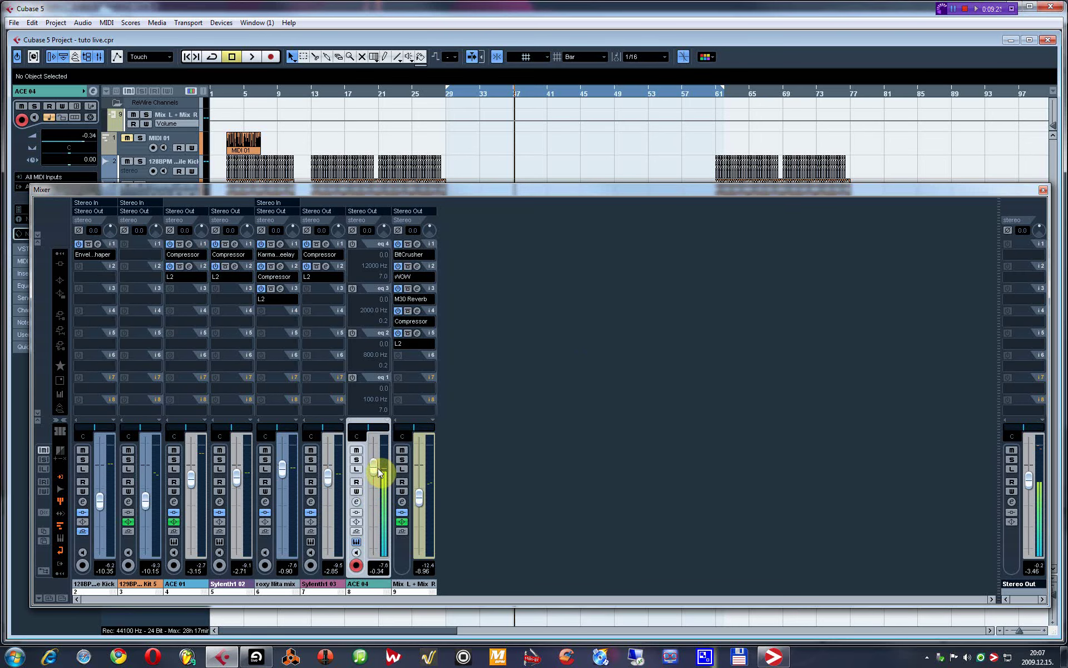
key("F3")
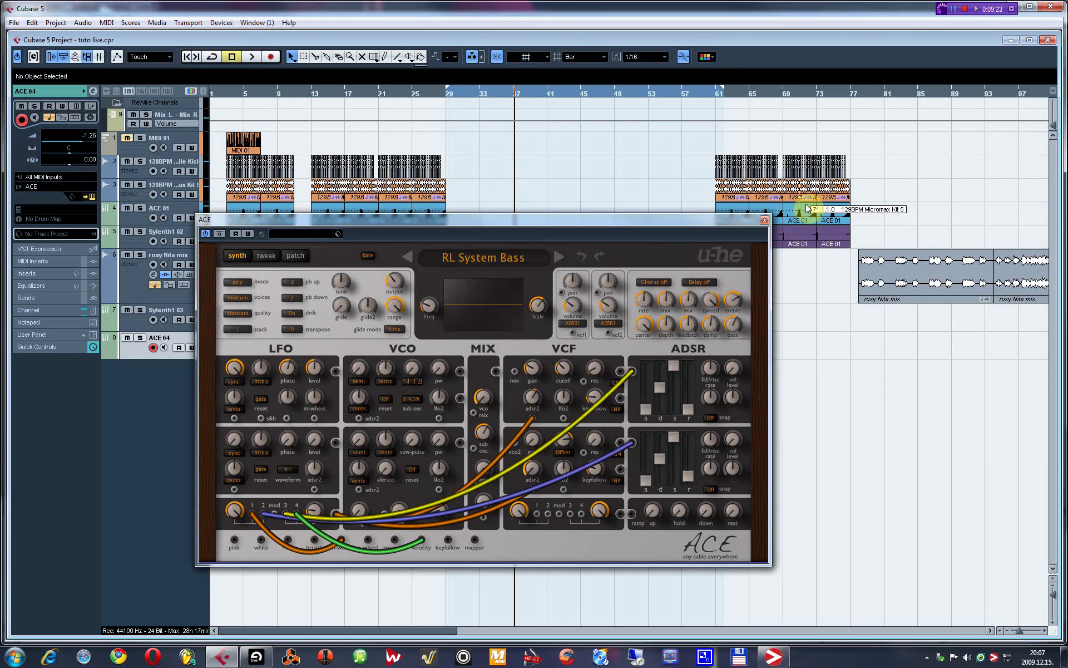
left_click(765, 219)
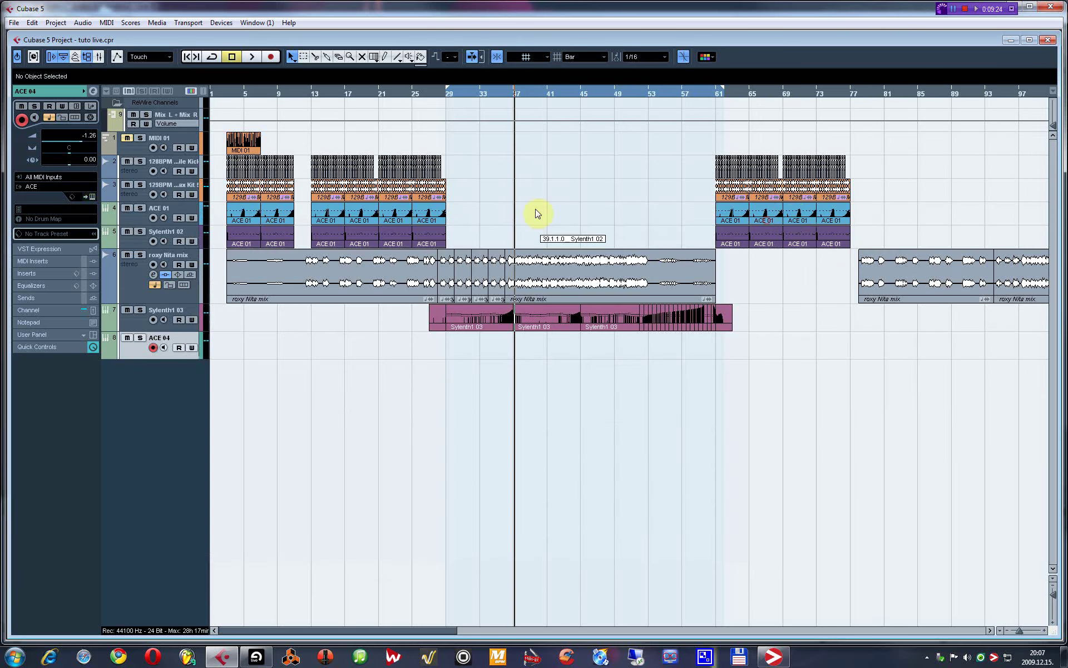
Audition the break from bar 34 with the ACE 04 bass sound ready to play along
left_click(488, 97)
key("space")
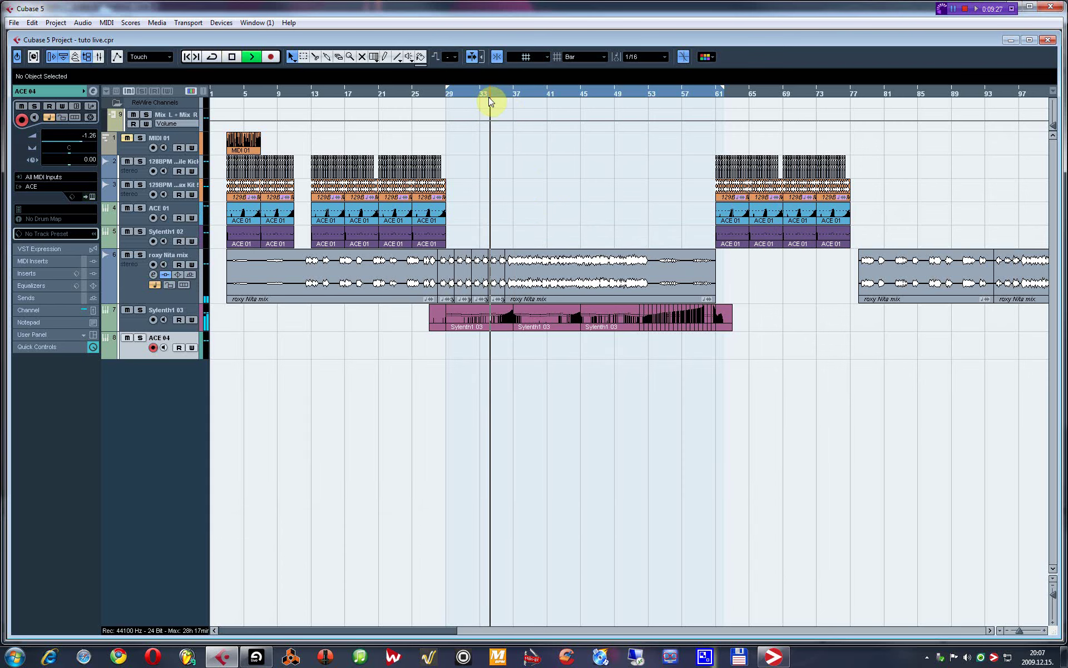